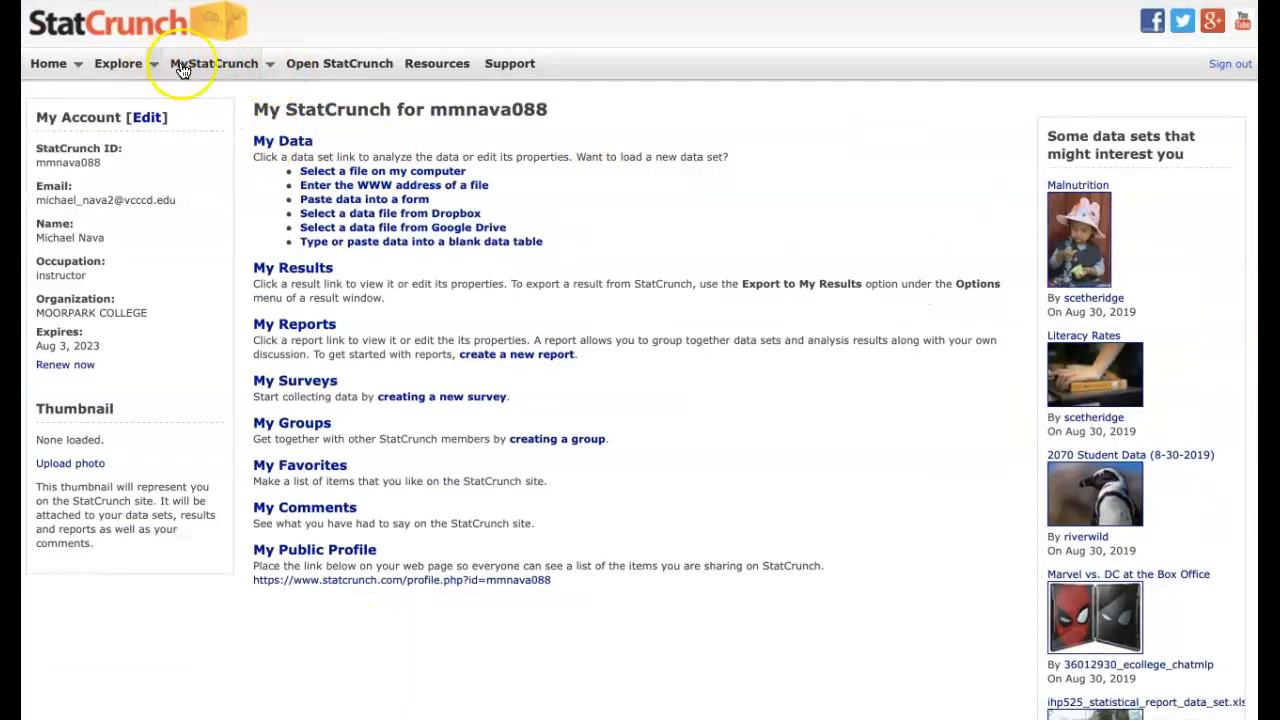
# Search the featured data sets for "fast food" and open Nutritional Data for Fast Food 2017
pyautogui.click(155, 66)
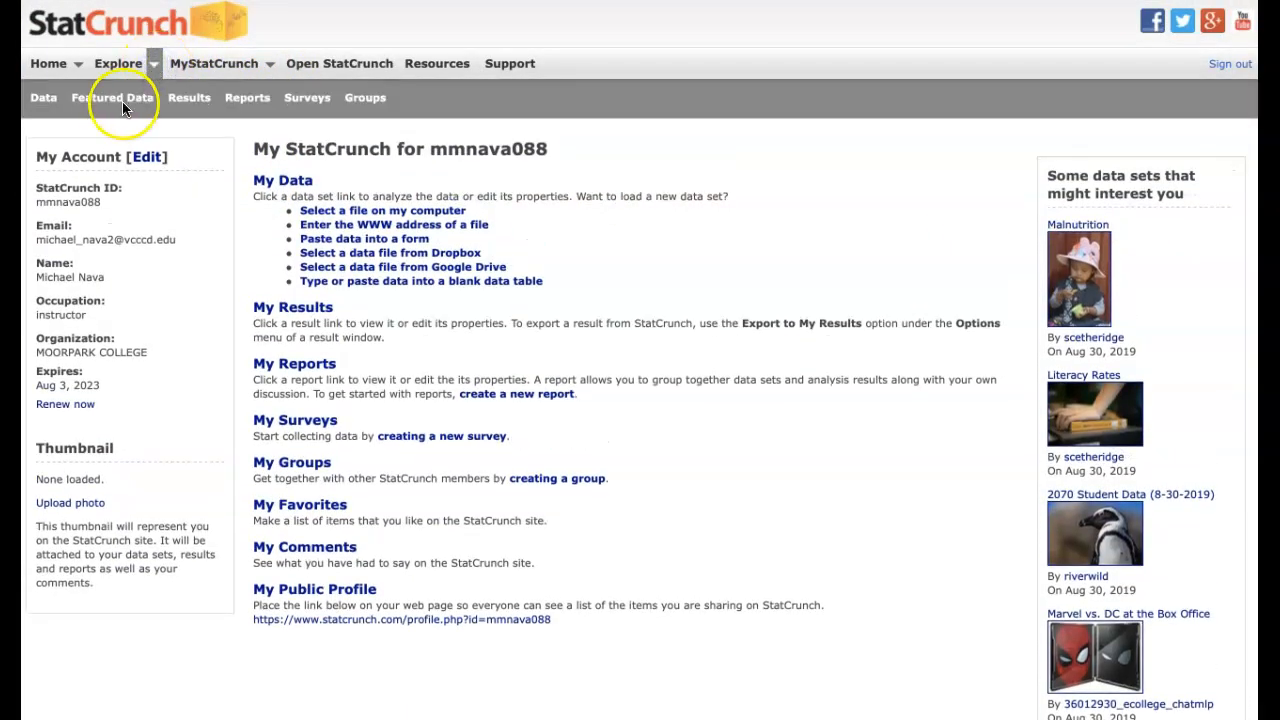
pyautogui.click(122, 103)
pyautogui.click(157, 65)
pyautogui.click(116, 95)
pyautogui.click(107, 172)
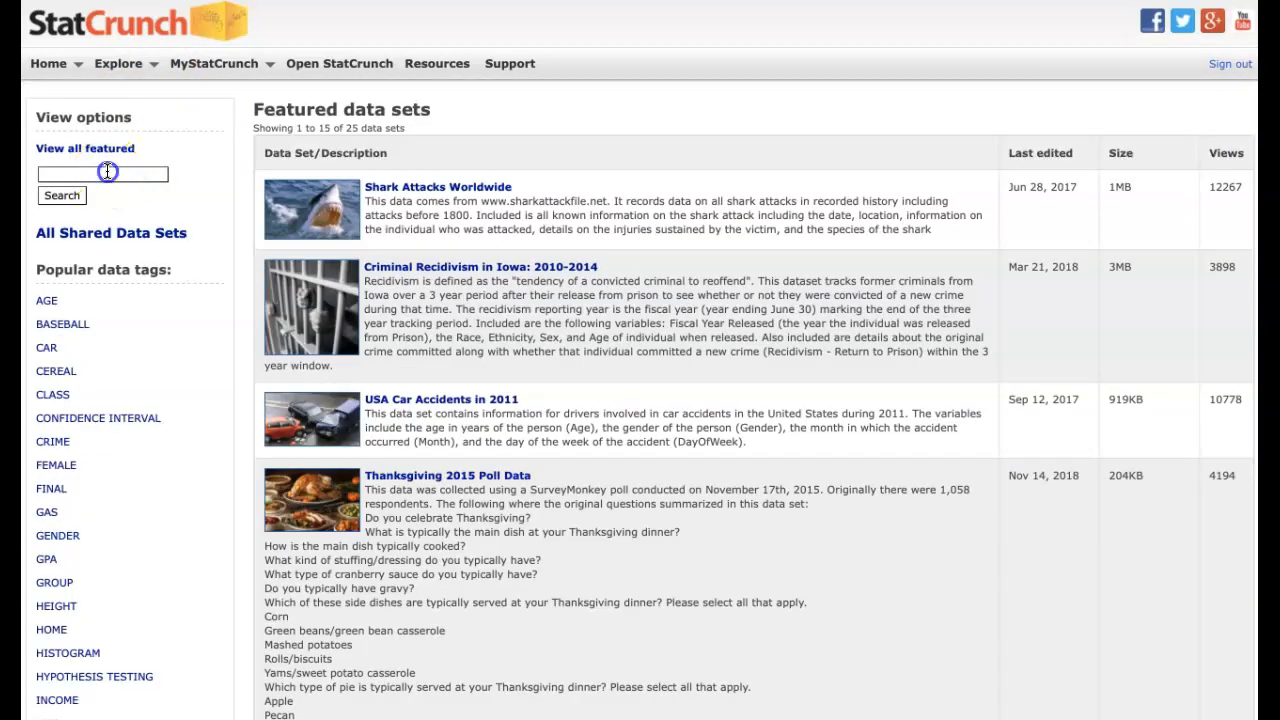
pyautogui.write('fast food')
pyautogui.press('Return')
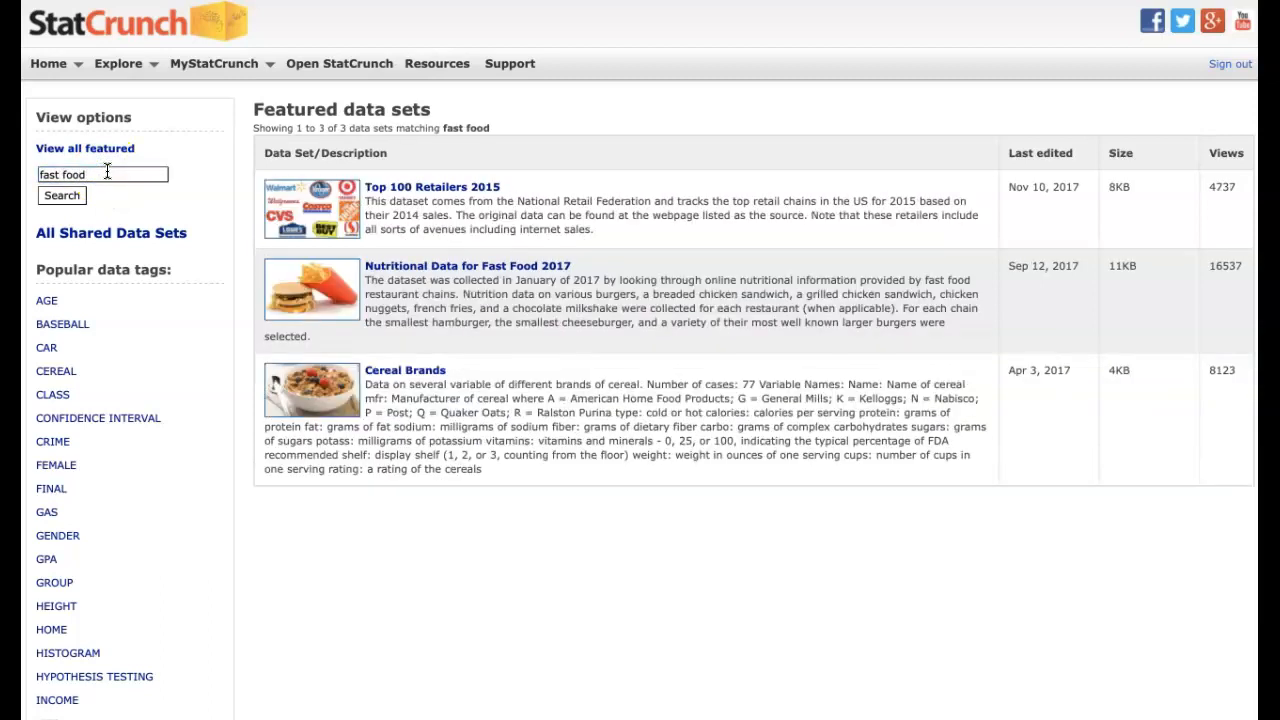
pyautogui.click(424, 270)
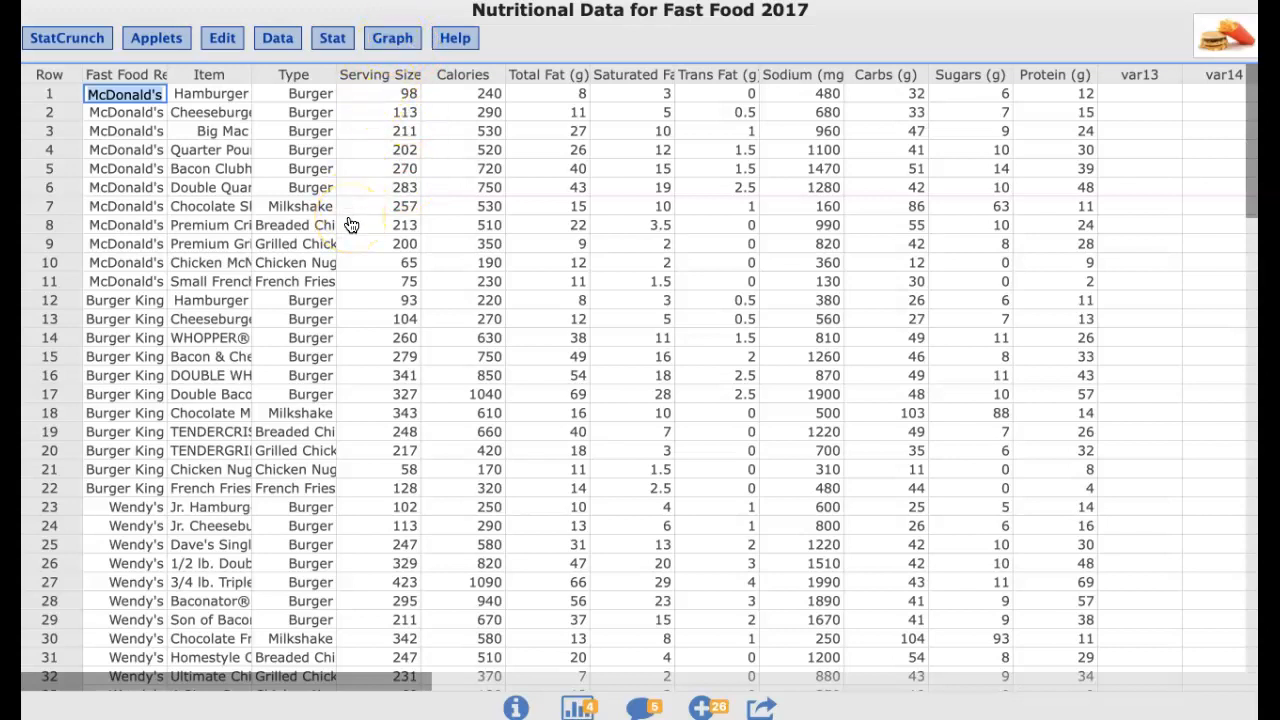
# Create a bar plot with data for the Fast Food Restaurant column
pyautogui.click(393, 40)
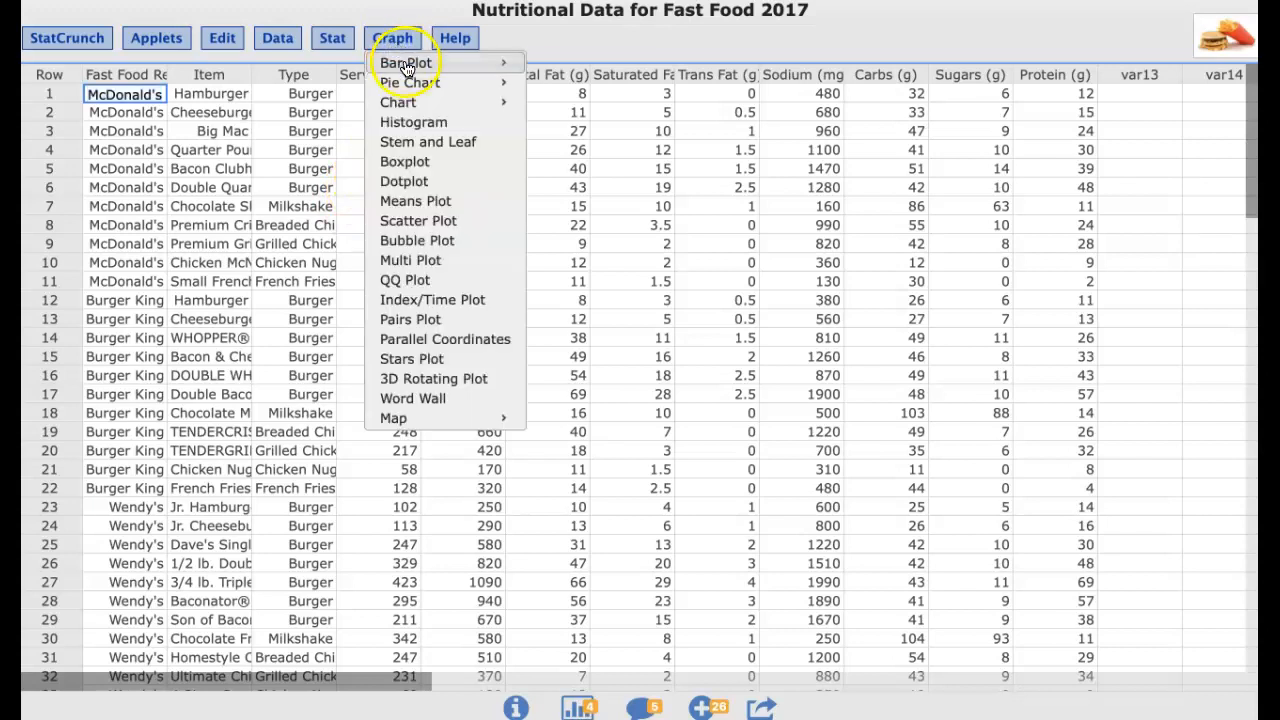
pyautogui.moveTo(418, 68)
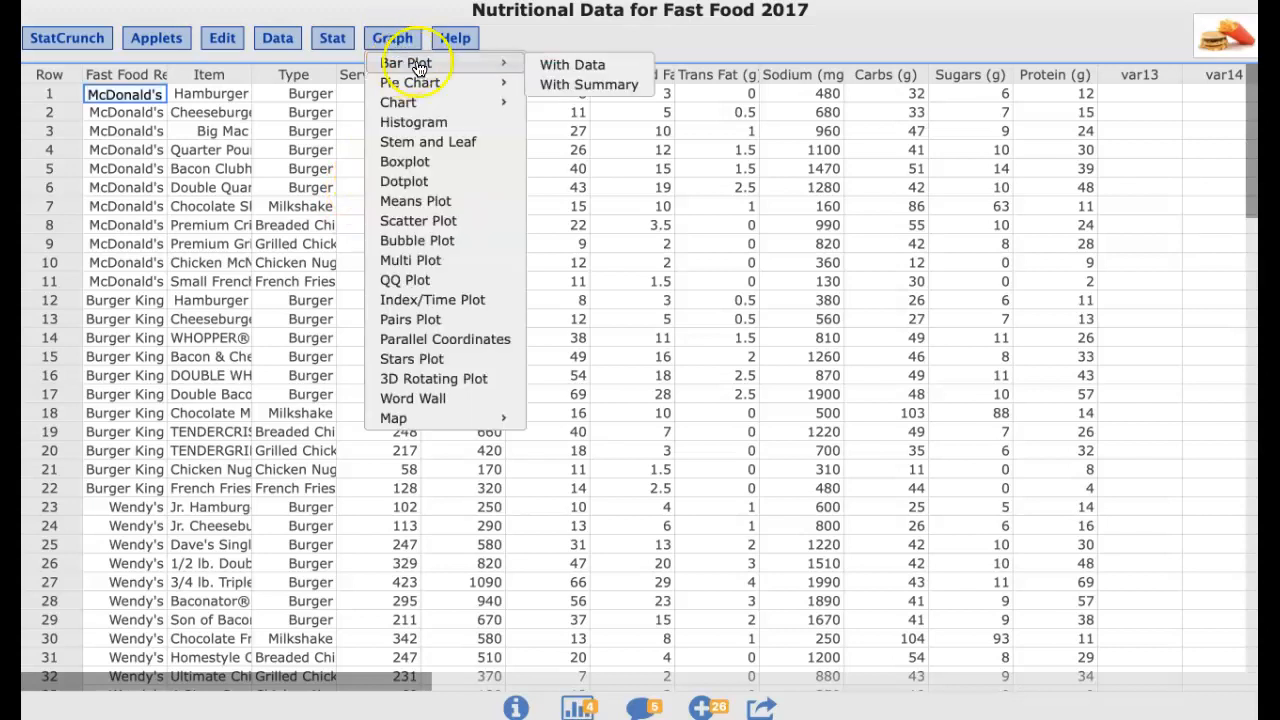
pyautogui.click(560, 72)
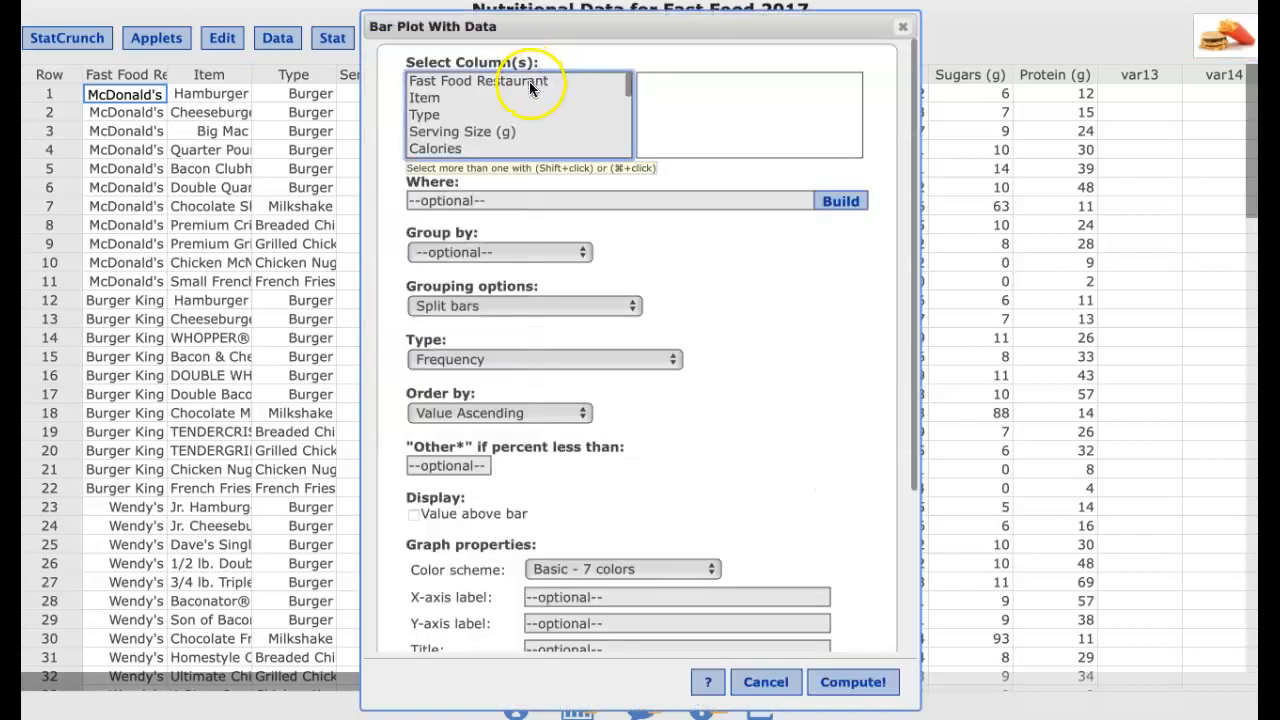
pyautogui.click(519, 86)
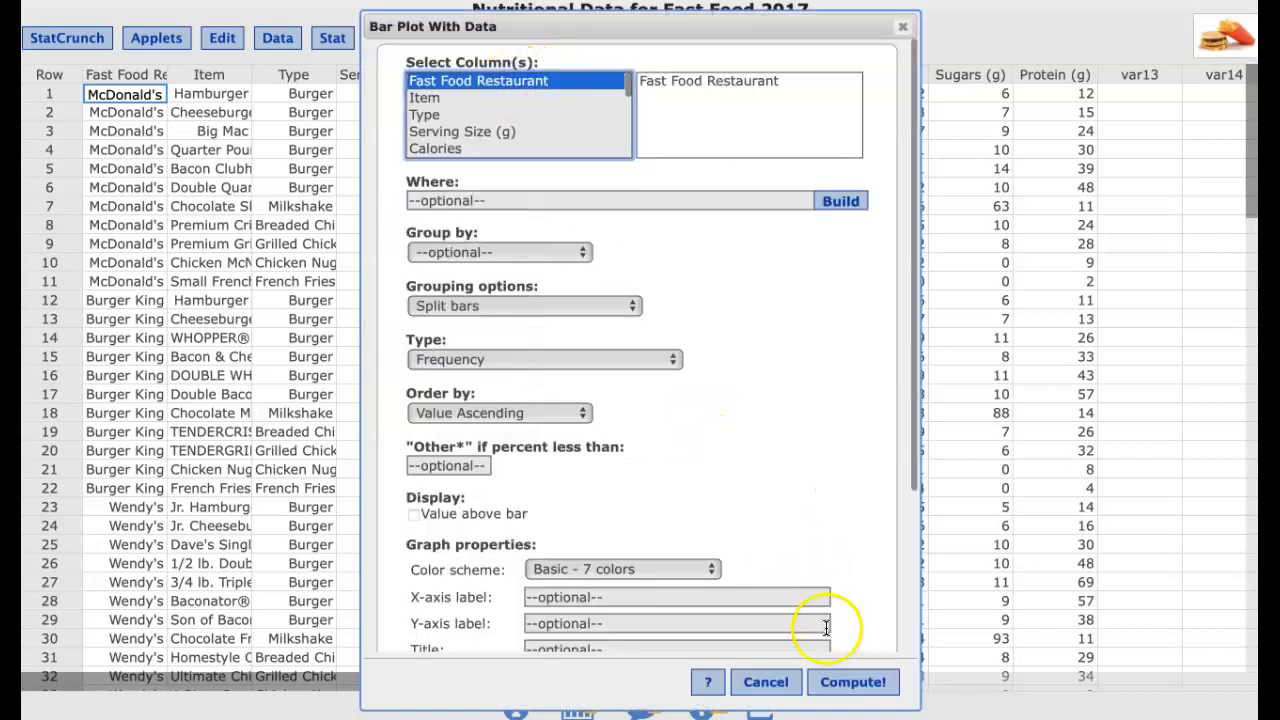
pyautogui.click(843, 683)
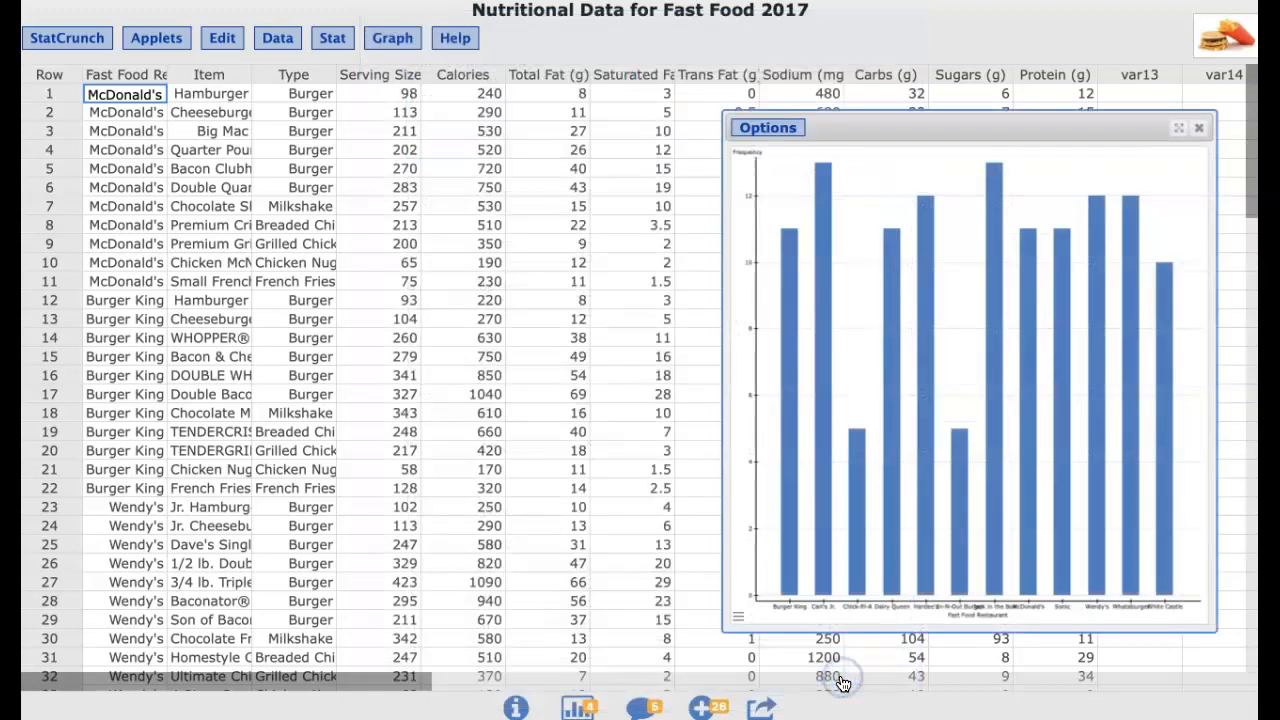
# Inspect the bar plot's frequency for individual restaurants, then close the bar plot window
pyautogui.moveTo(918, 133); pyautogui.dragTo(600, 84)
pyautogui.moveTo(472, 294)
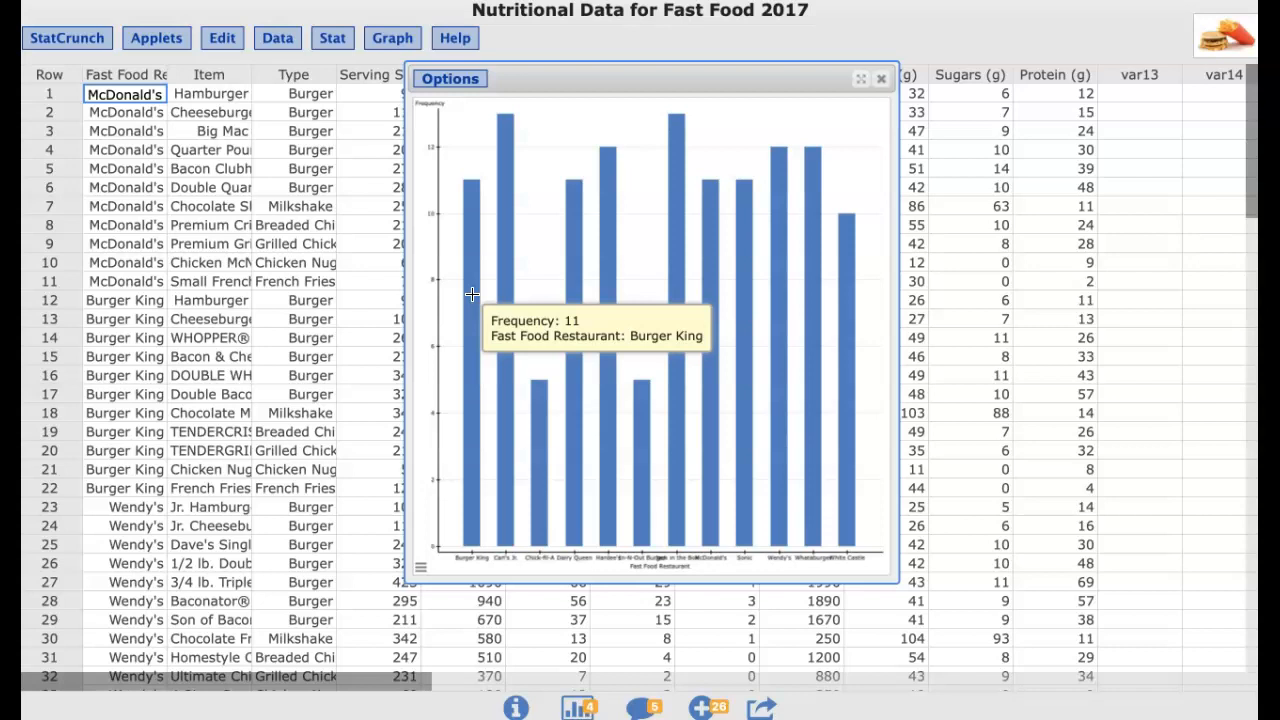
pyautogui.moveTo(508, 277)
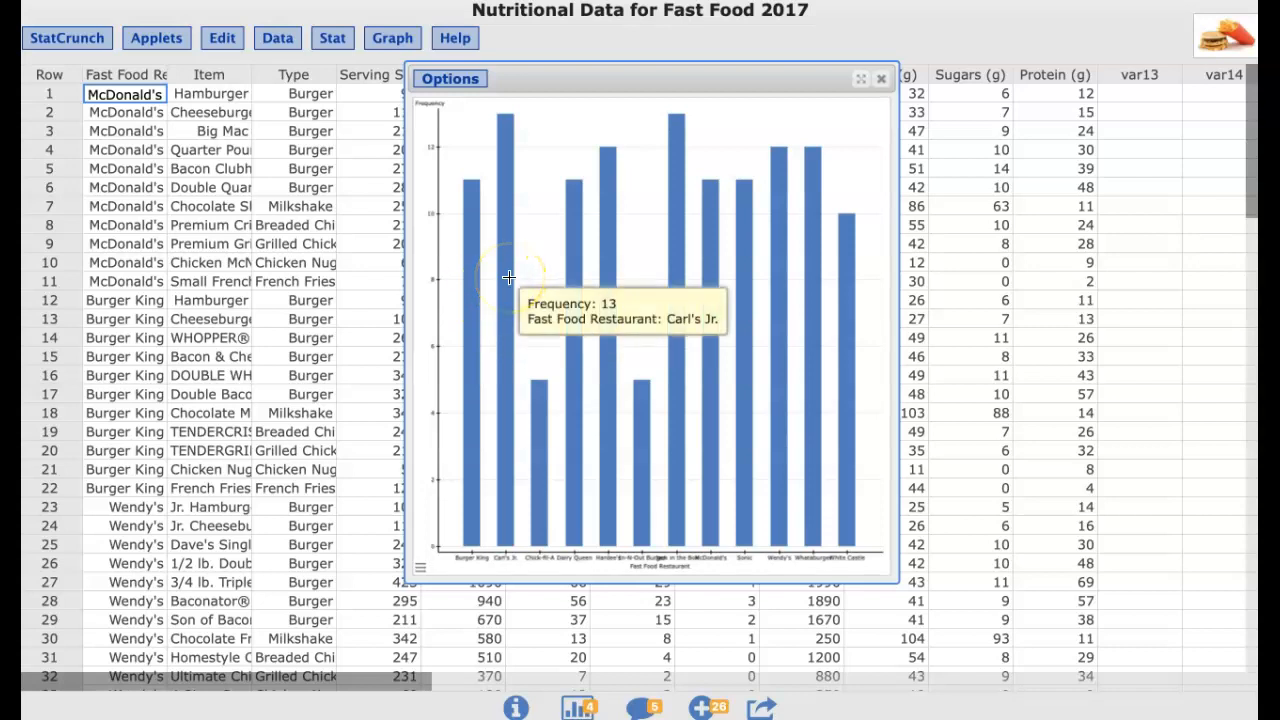
pyautogui.moveTo(541, 398)
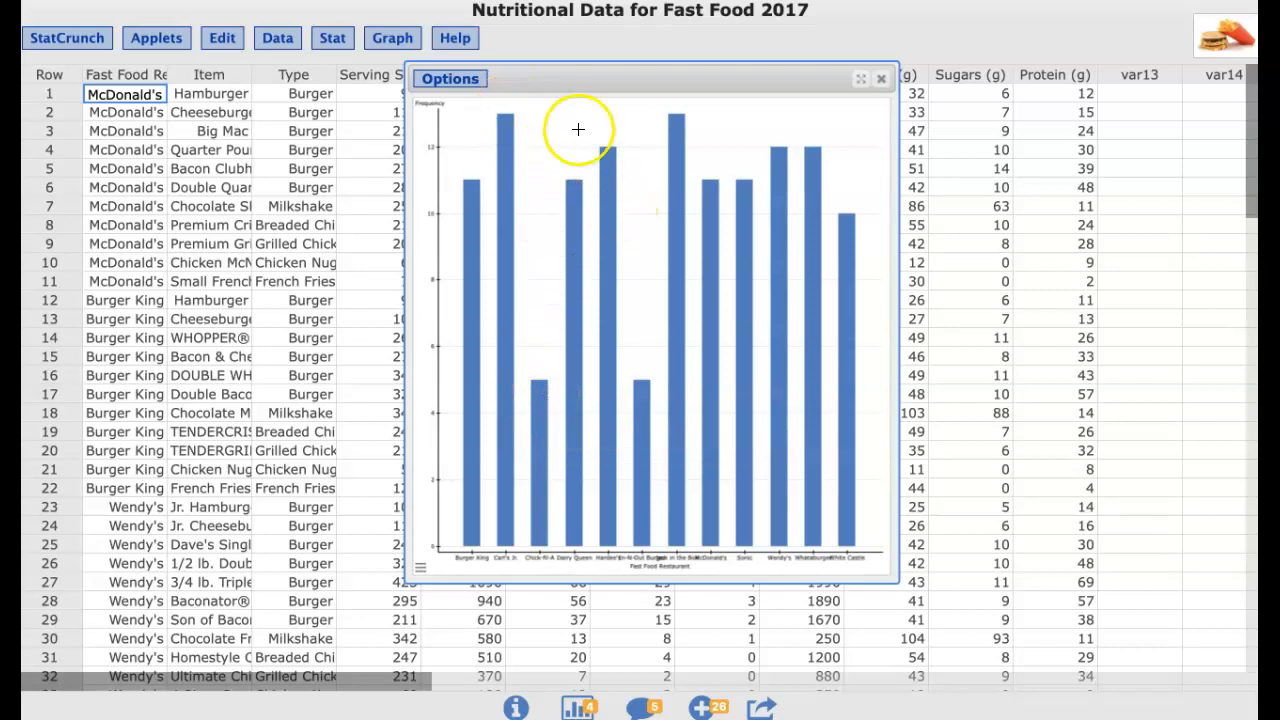
pyautogui.click(883, 82)
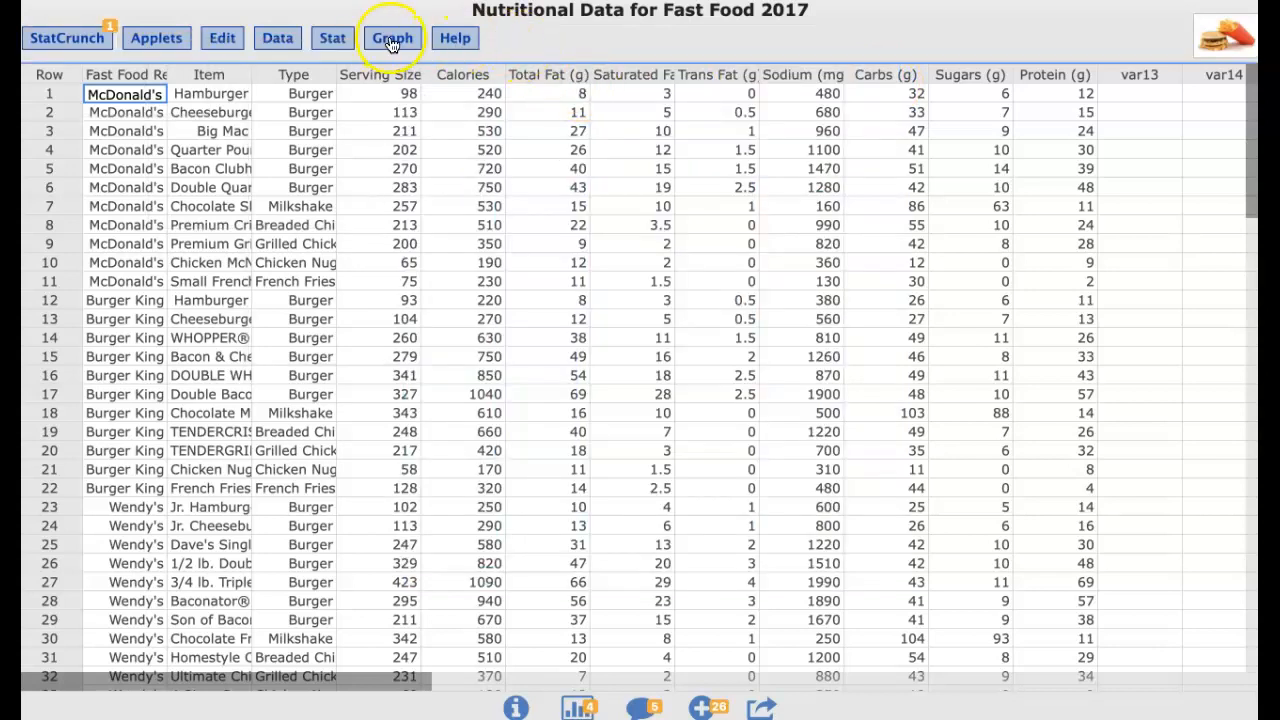
# Create a pie chart with data for the Fast Food Restaurant column
pyautogui.click(392, 40)
pyautogui.moveTo(488, 85)
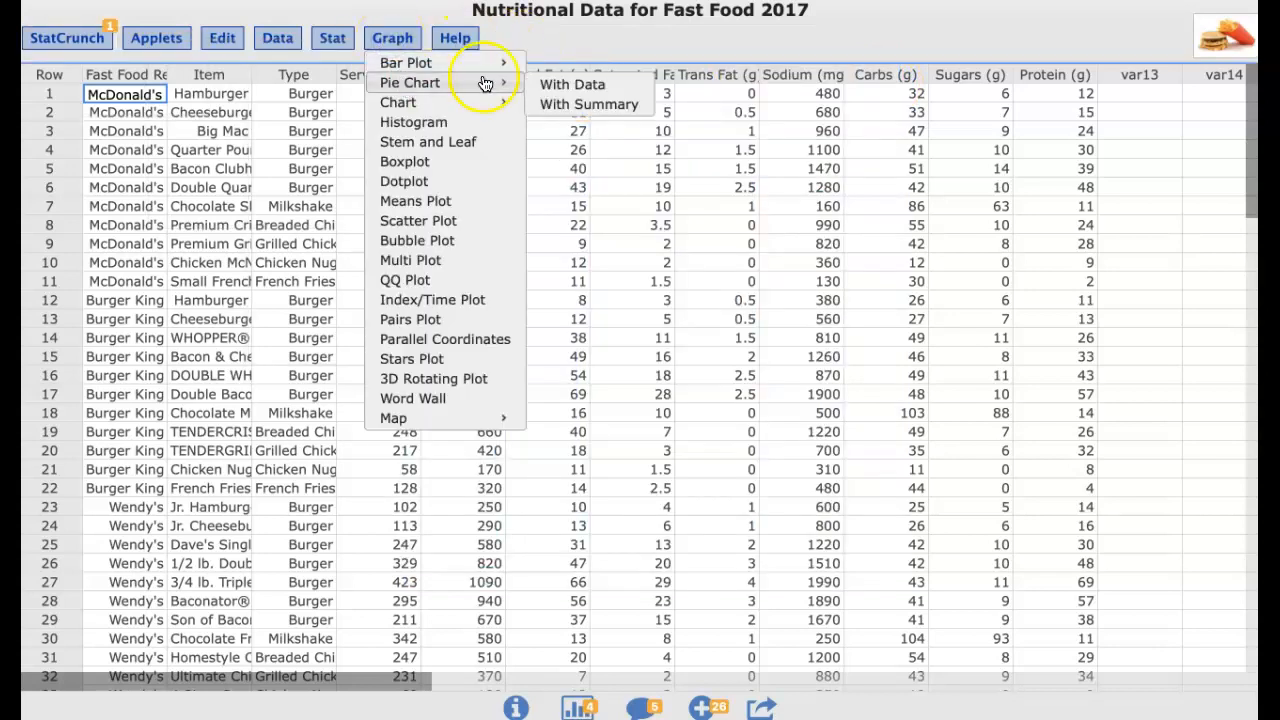
pyautogui.click(566, 112)
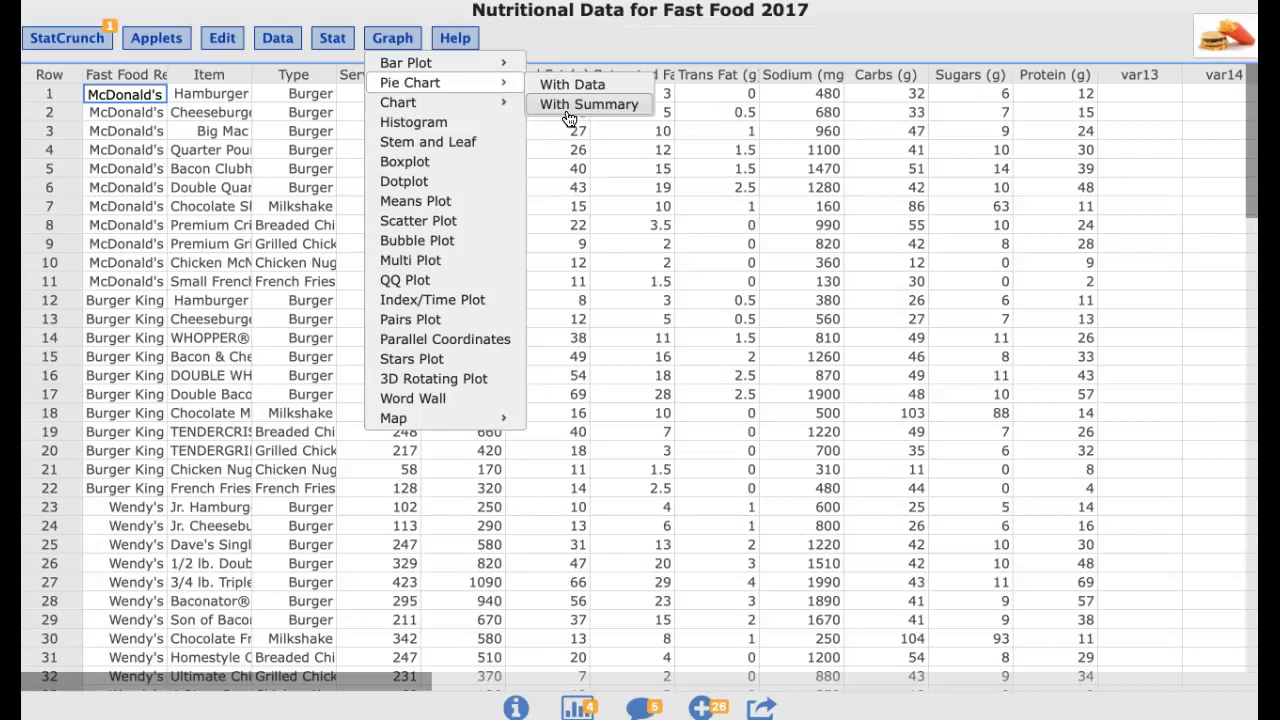
pyautogui.click(588, 106)
pyautogui.click(593, 88)
pyautogui.click(591, 97)
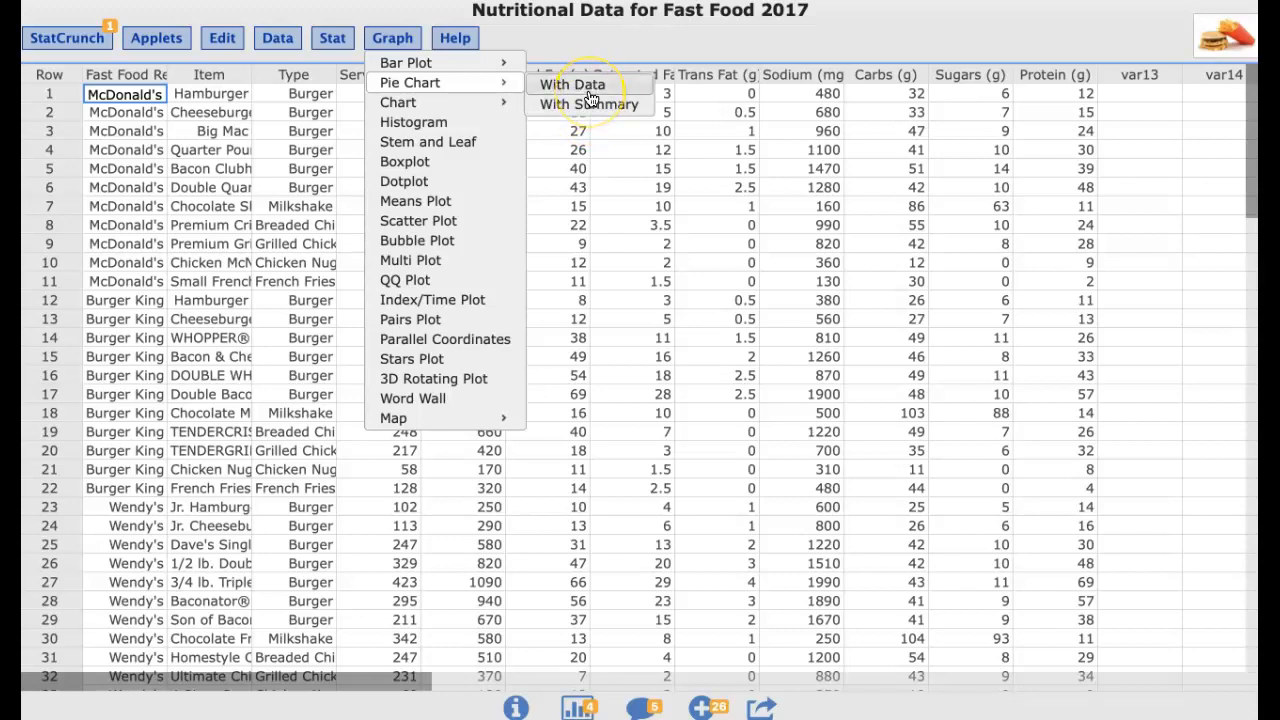
pyautogui.click(540, 97)
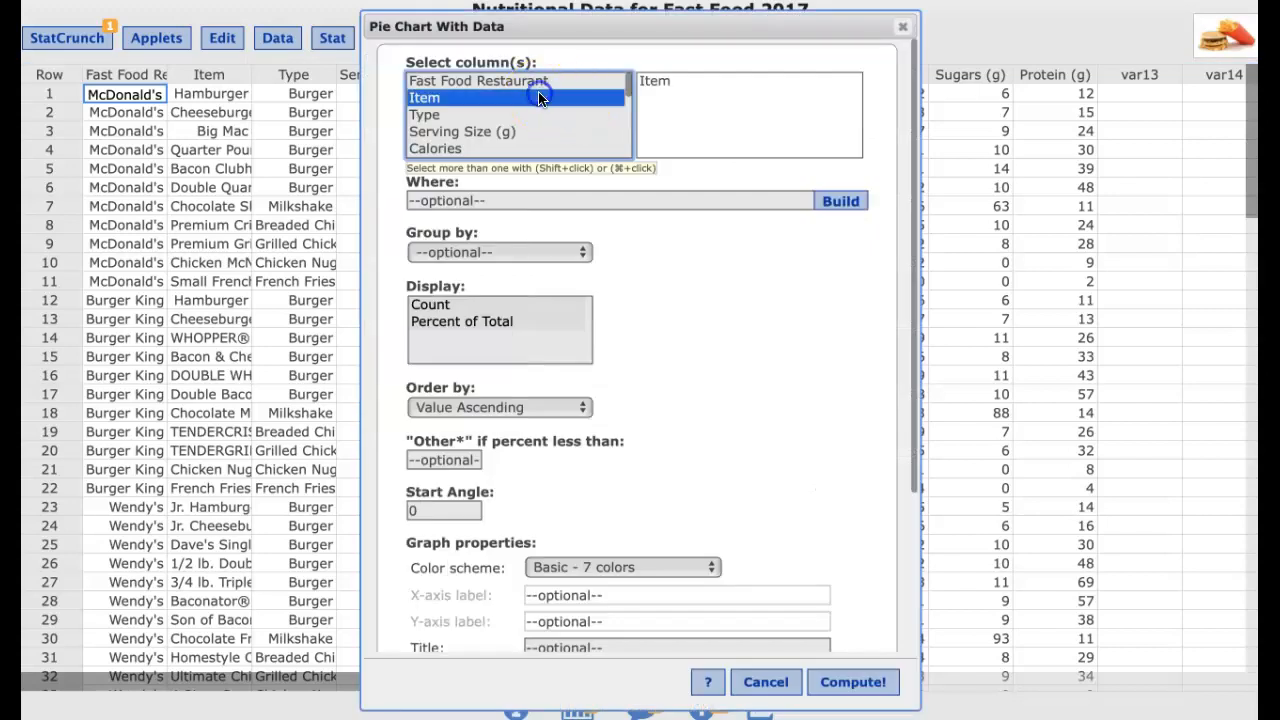
pyautogui.click(521, 80)
pyautogui.click(860, 683)
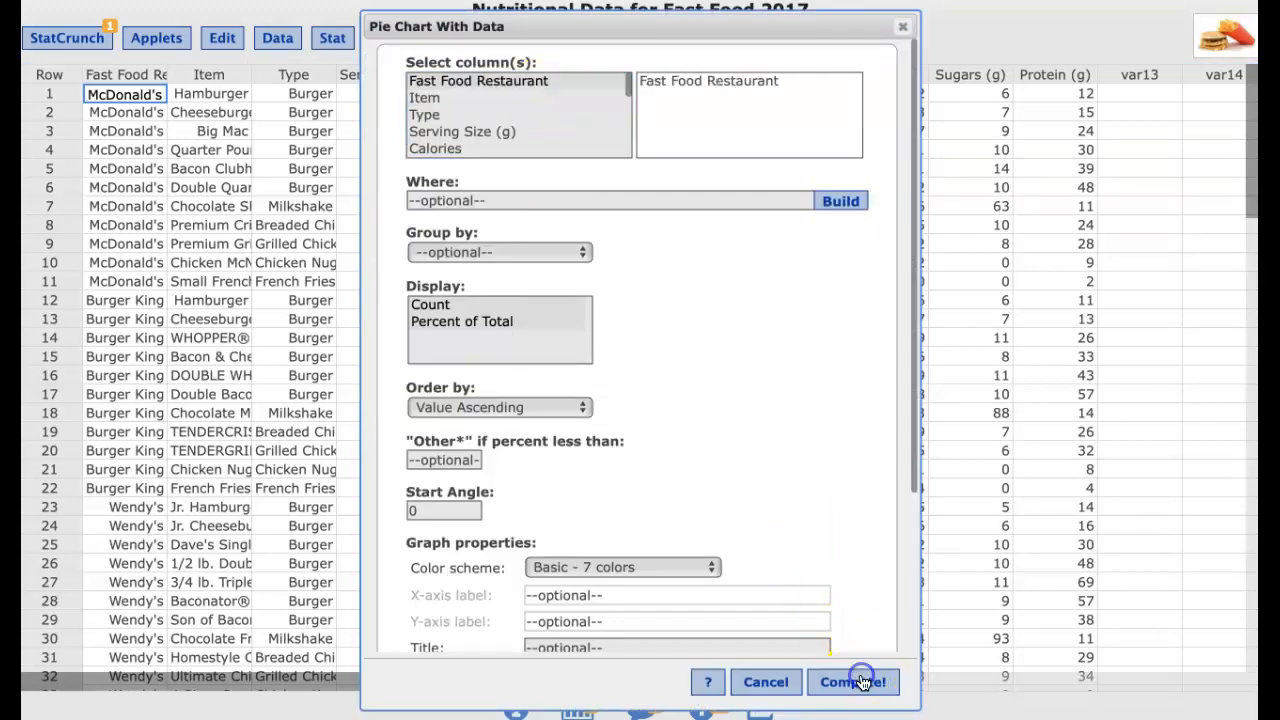
# Inspect the pie chart's slices for individual restaurants, then close the pie chart window
pyautogui.rightClick(886, 148)
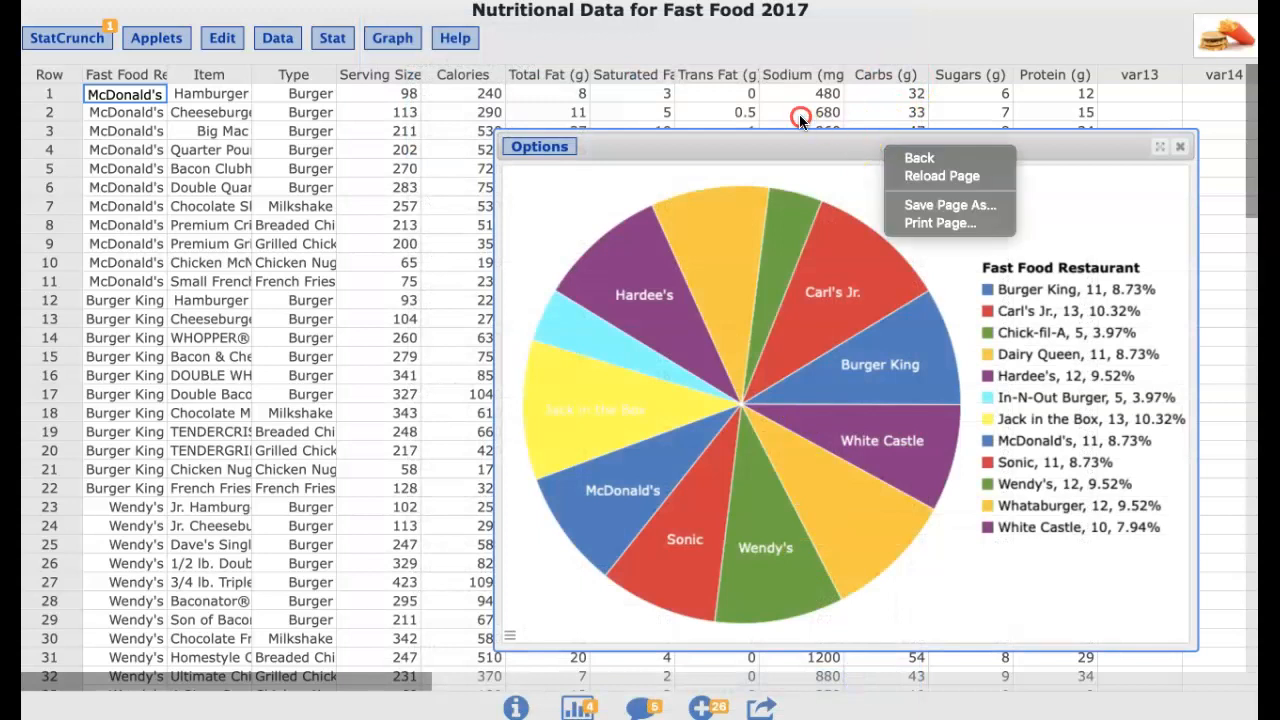
pyautogui.moveTo(800, 142); pyautogui.dragTo(668, 80)
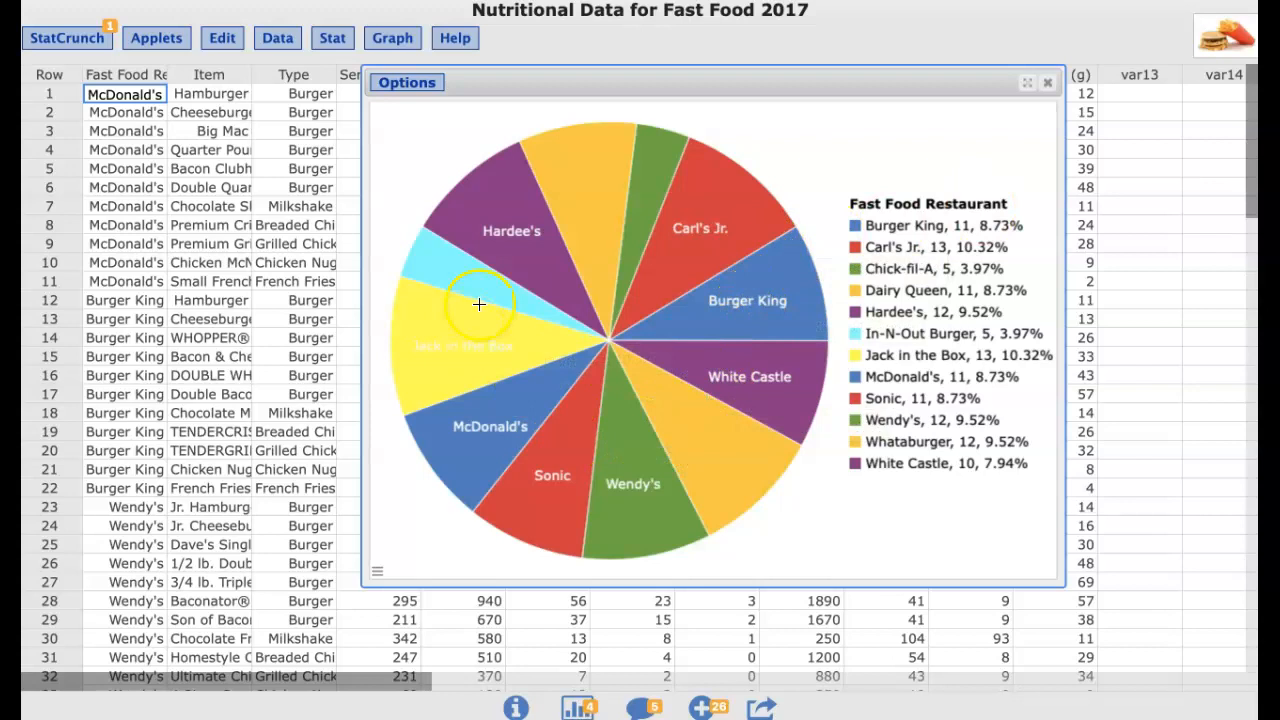
pyautogui.moveTo(706, 298)
pyautogui.moveTo(482, 289)
pyautogui.moveTo(648, 212)
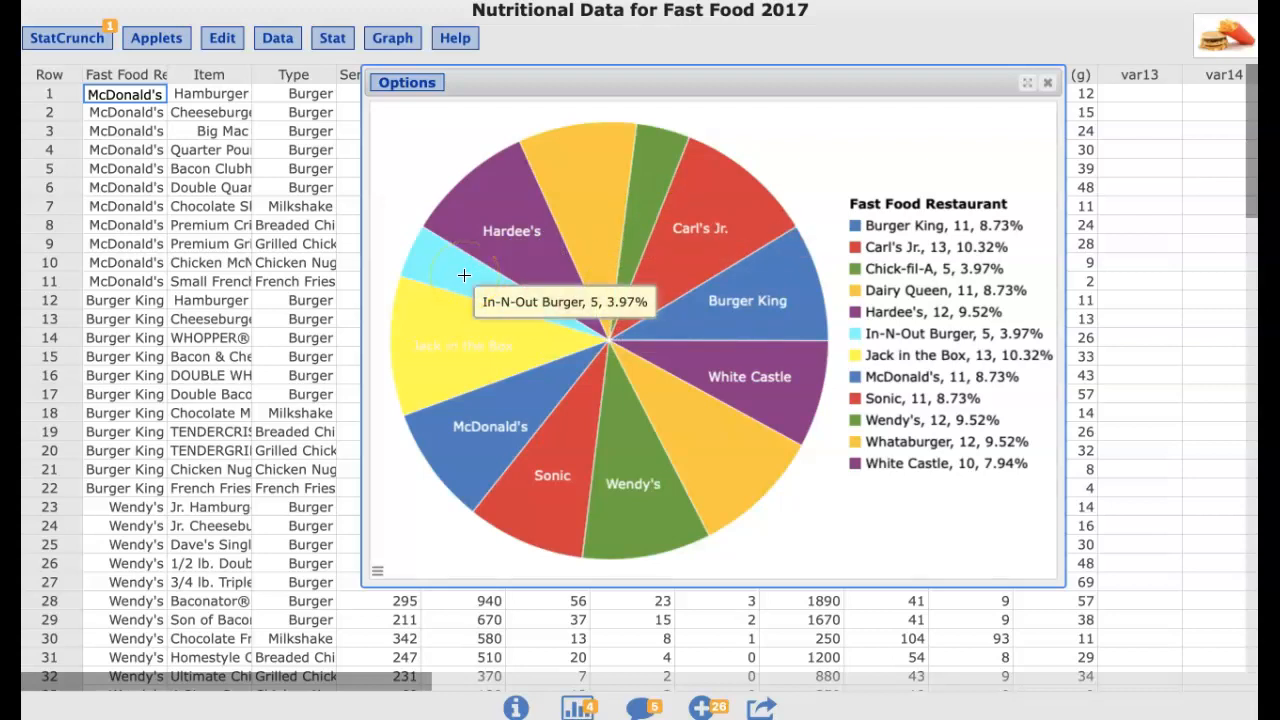
pyautogui.moveTo(654, 183)
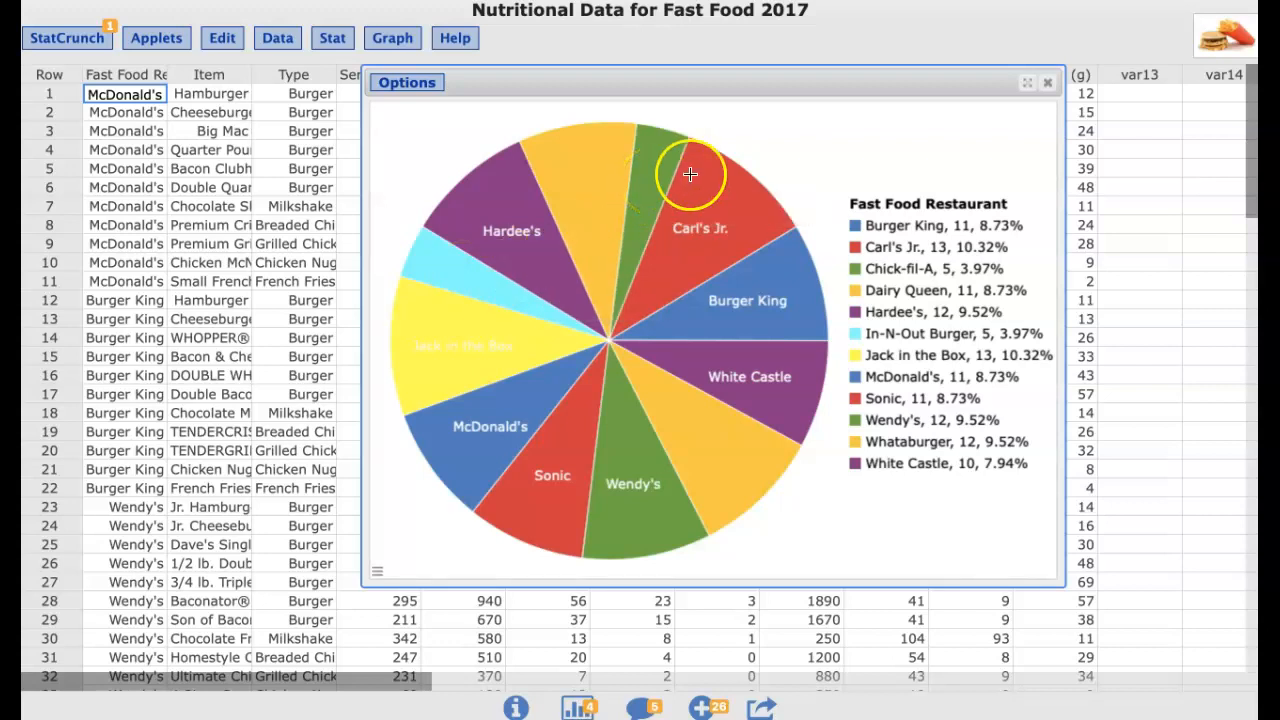
pyautogui.click(1047, 84)
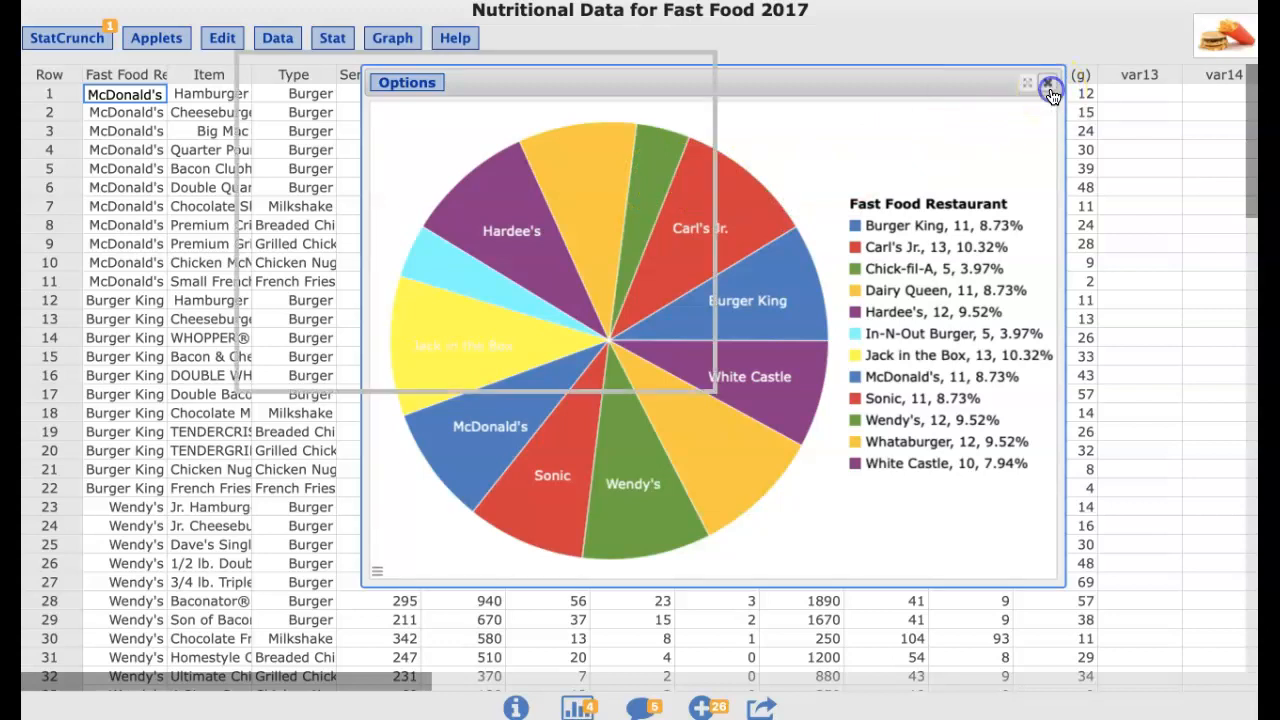
# Create a histogram of the Calories column
pyautogui.click(394, 40)
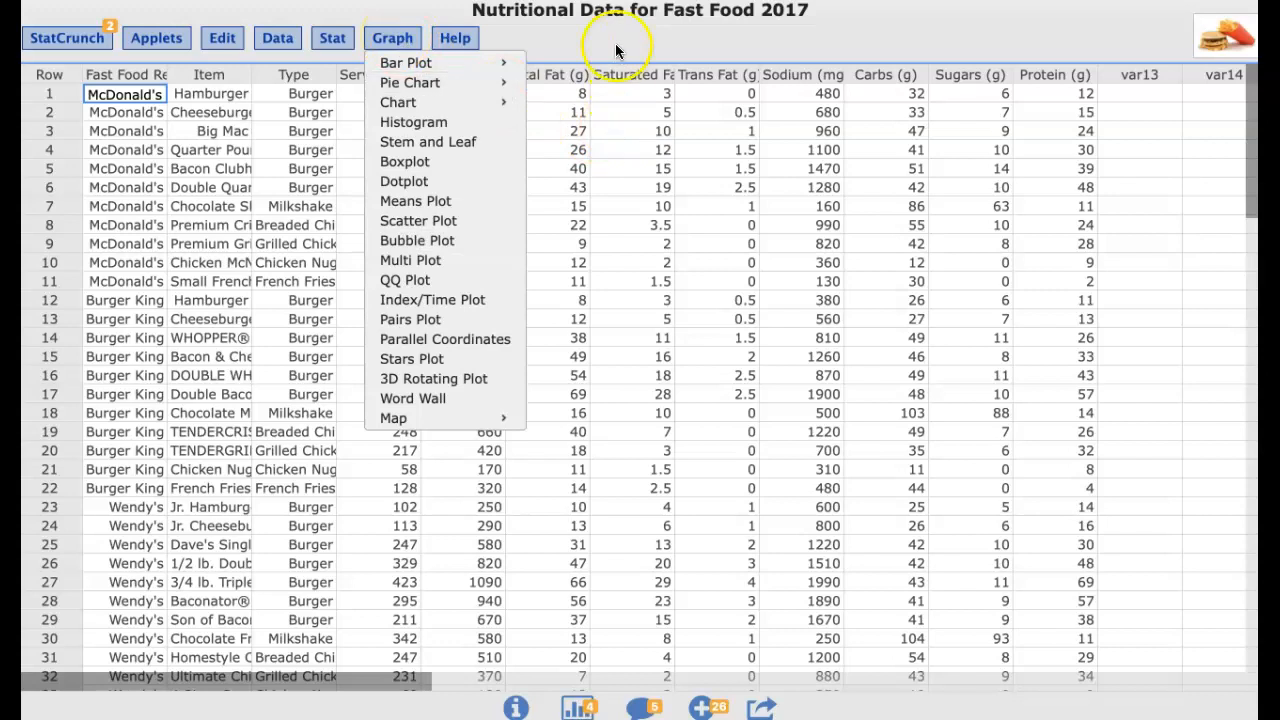
pyautogui.click(616, 46)
pyautogui.click(392, 42)
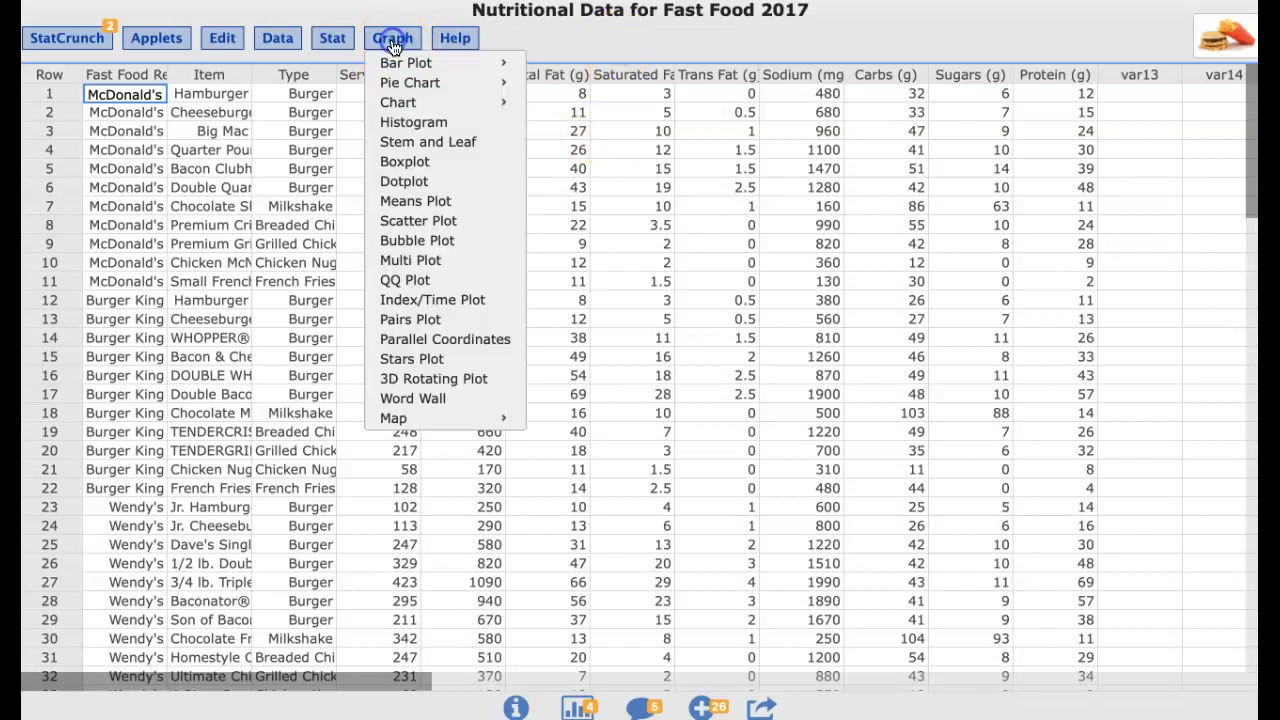
pyautogui.click(402, 120)
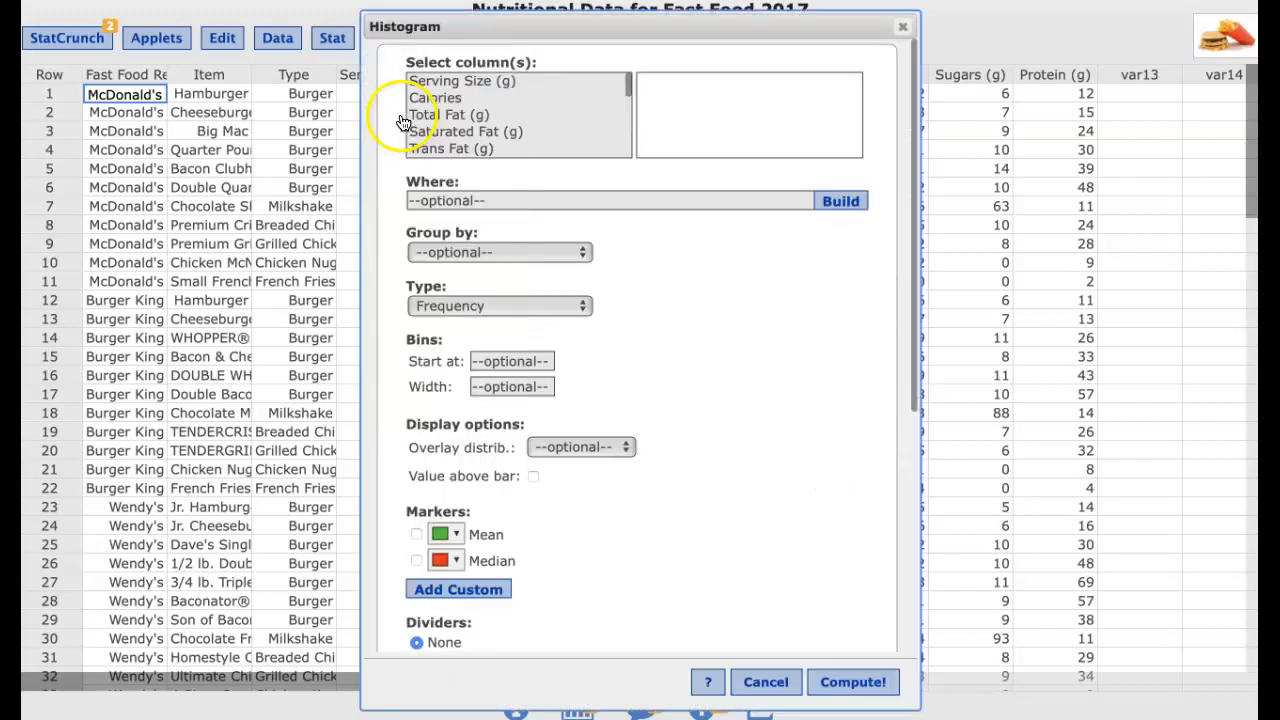
pyautogui.click(464, 97)
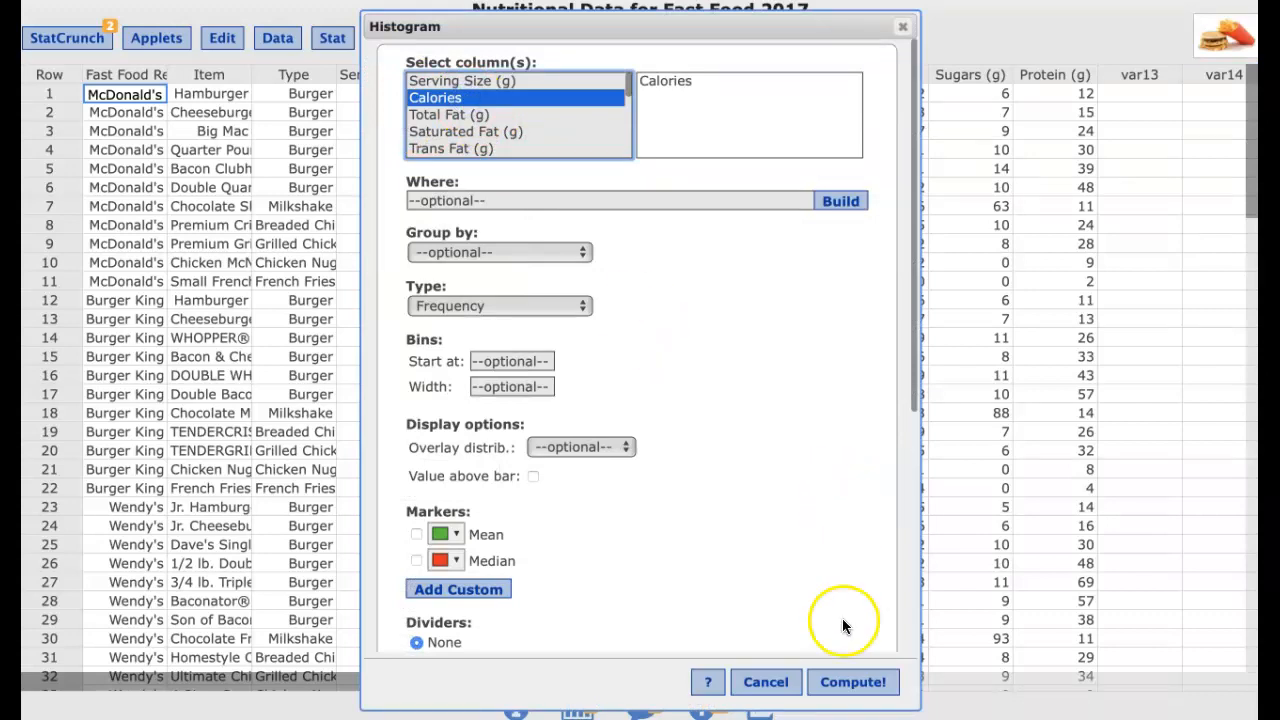
pyautogui.click(853, 690)
# Edit the Calories histogram so it is grouped by Type, and recompute it
pyautogui.moveTo(928, 166); pyautogui.dragTo(697, 109)
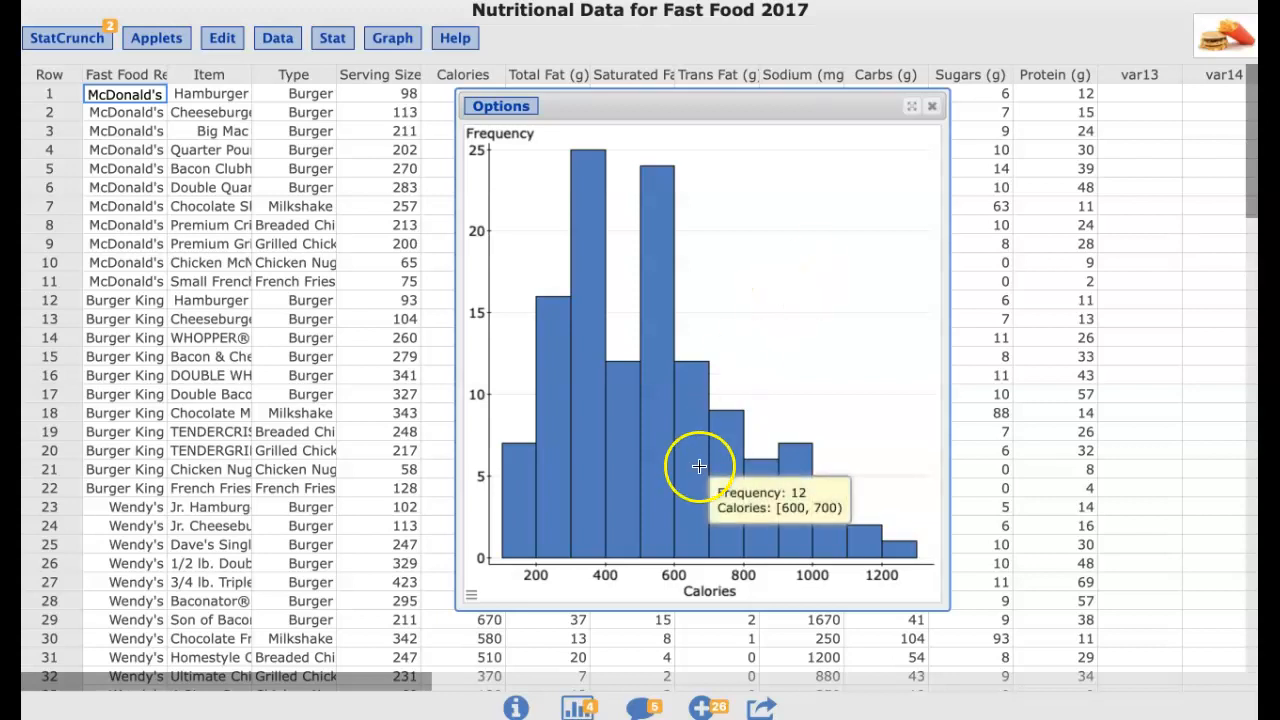
pyautogui.click(516, 108)
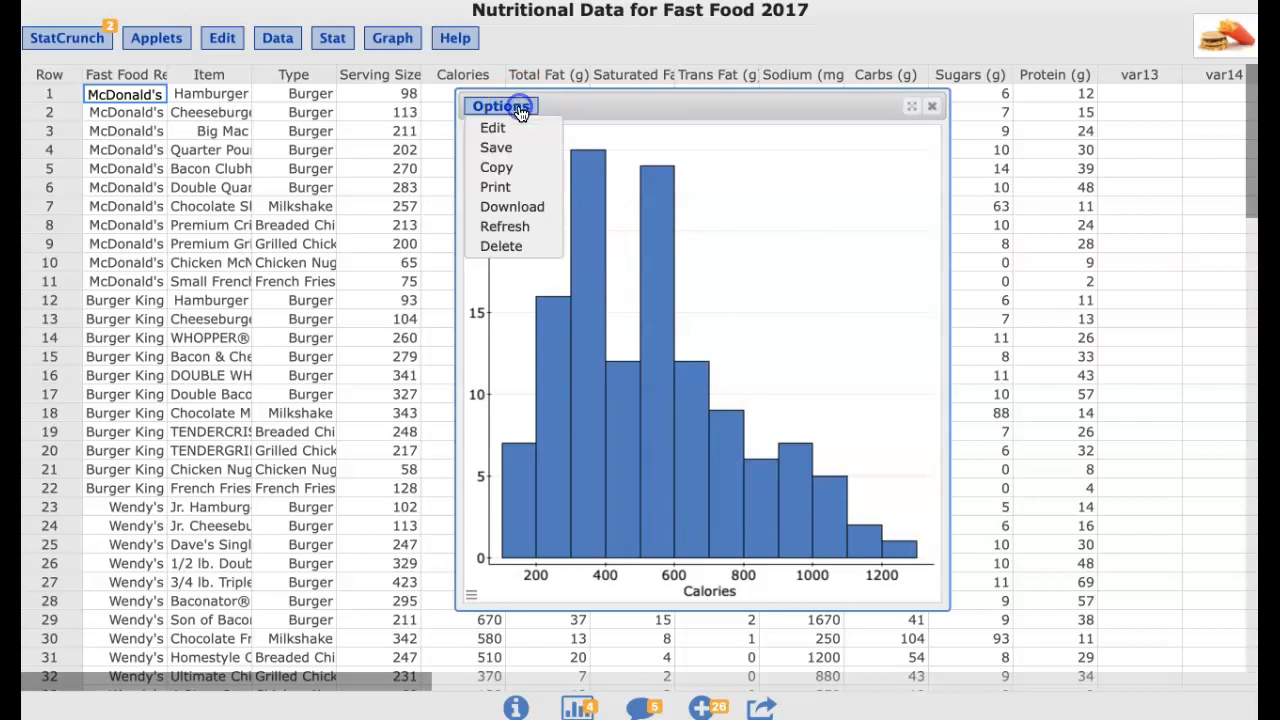
pyautogui.click(513, 133)
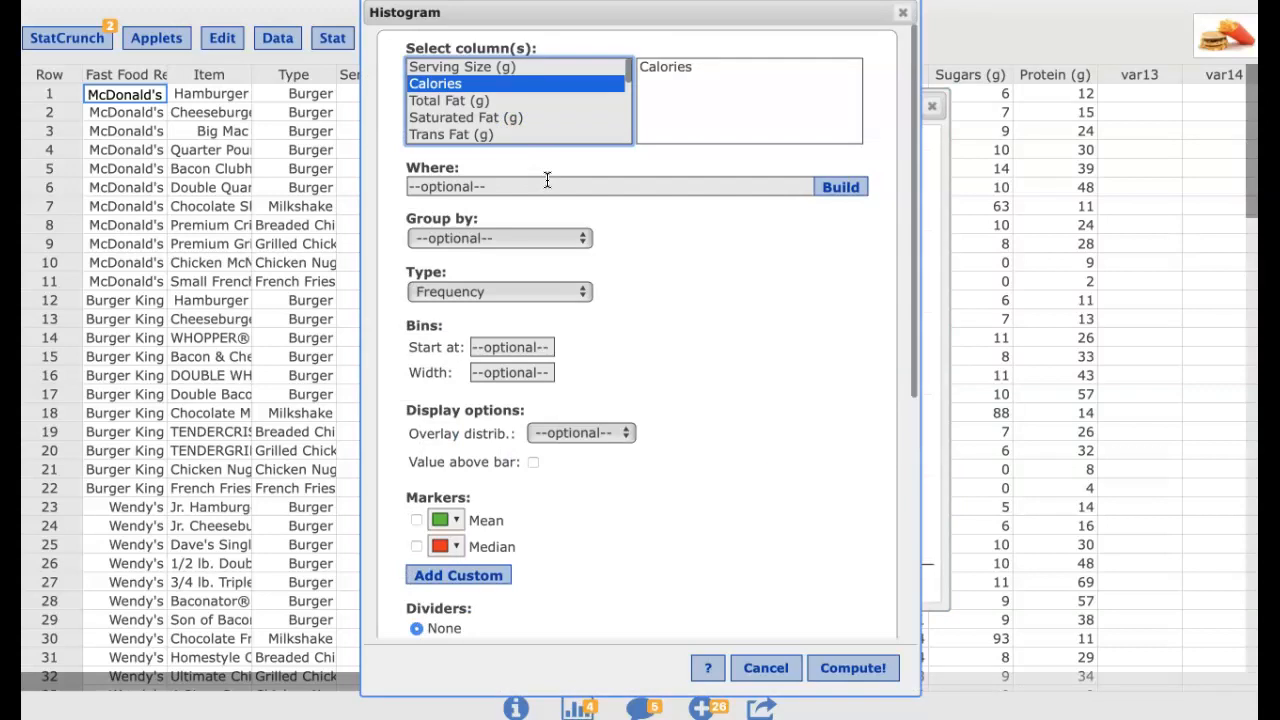
pyautogui.click(578, 231)
pyautogui.click(572, 240)
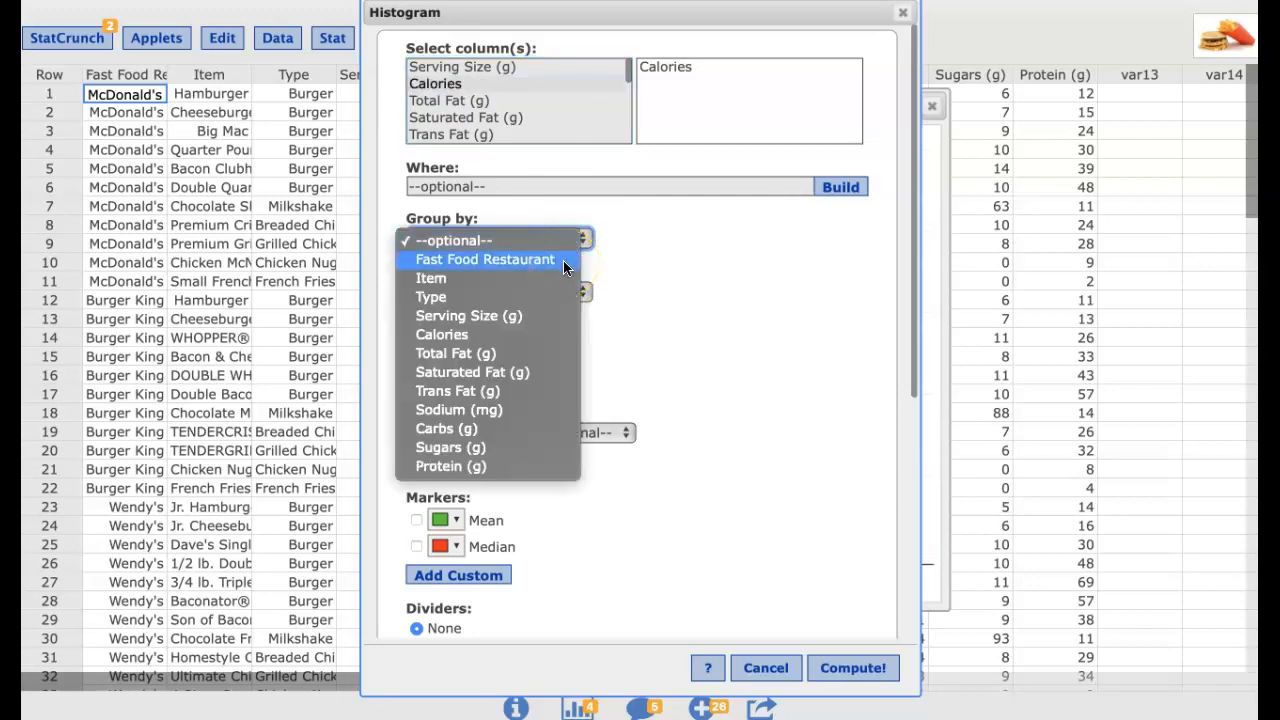
pyautogui.click(552, 293)
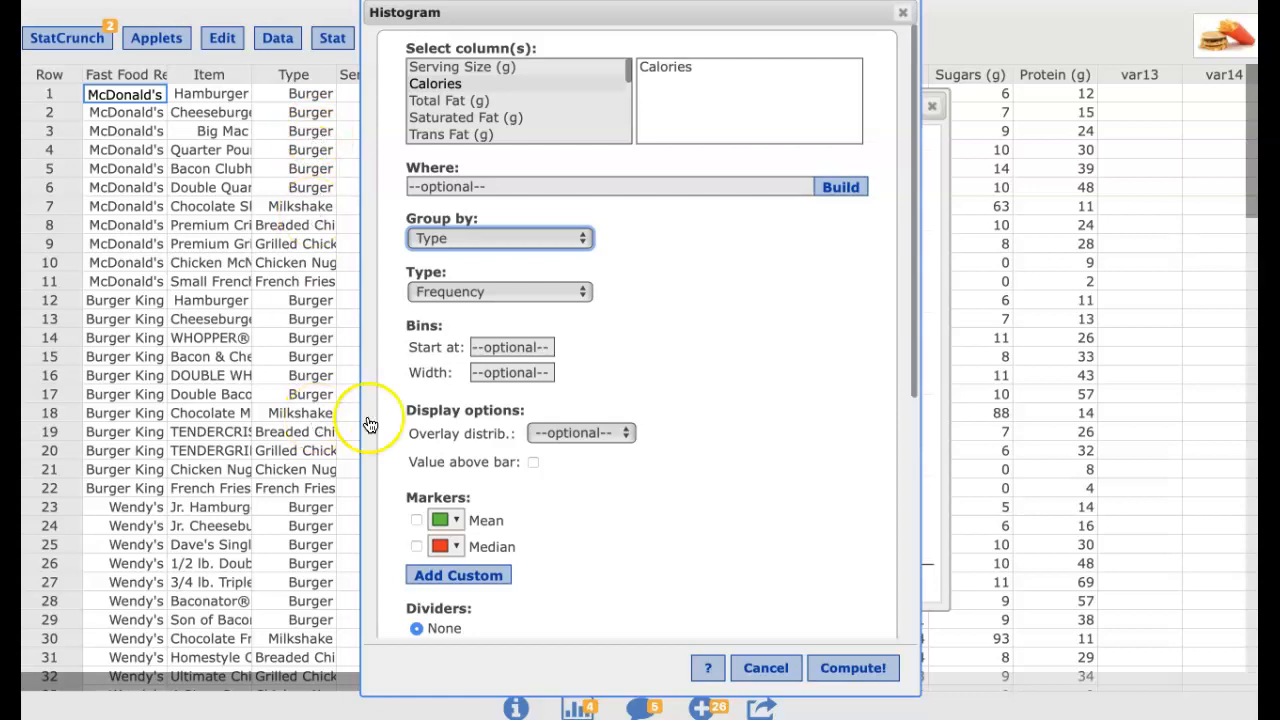
pyautogui.scroll(-1, 852, 558)
pyautogui.scroll(-8, 853, 557)
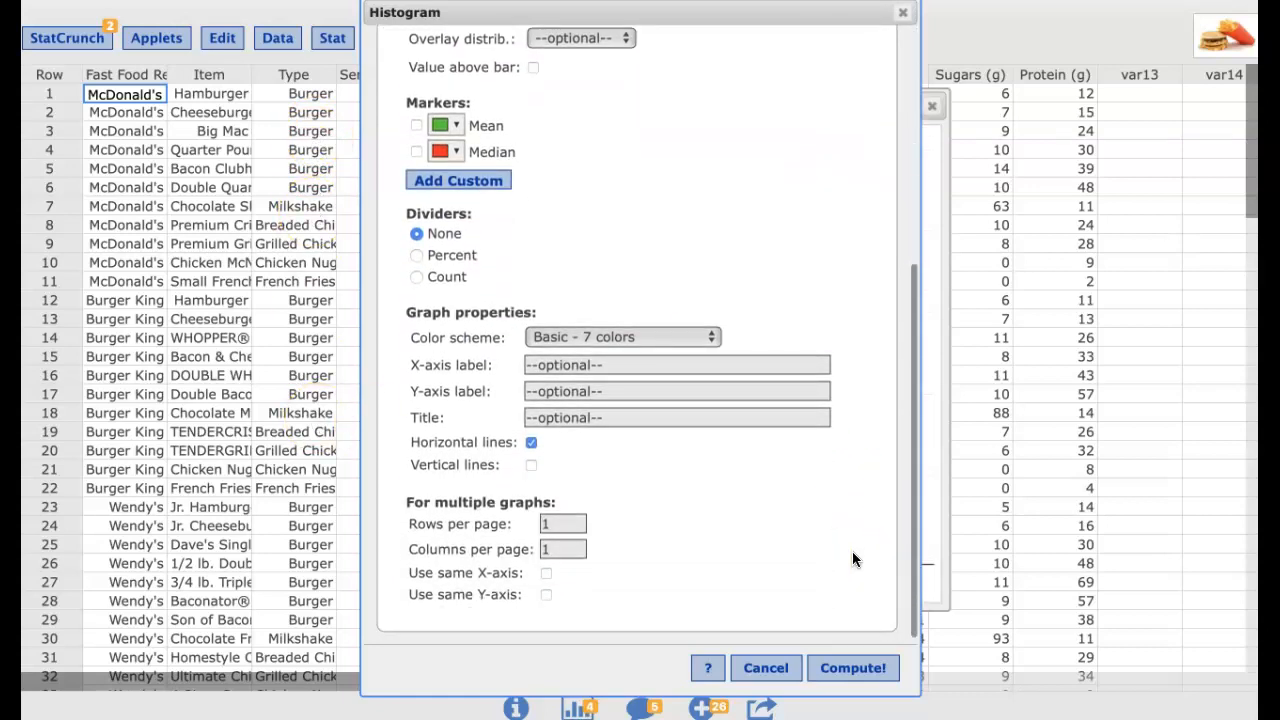
pyautogui.doubleClick(566, 525)
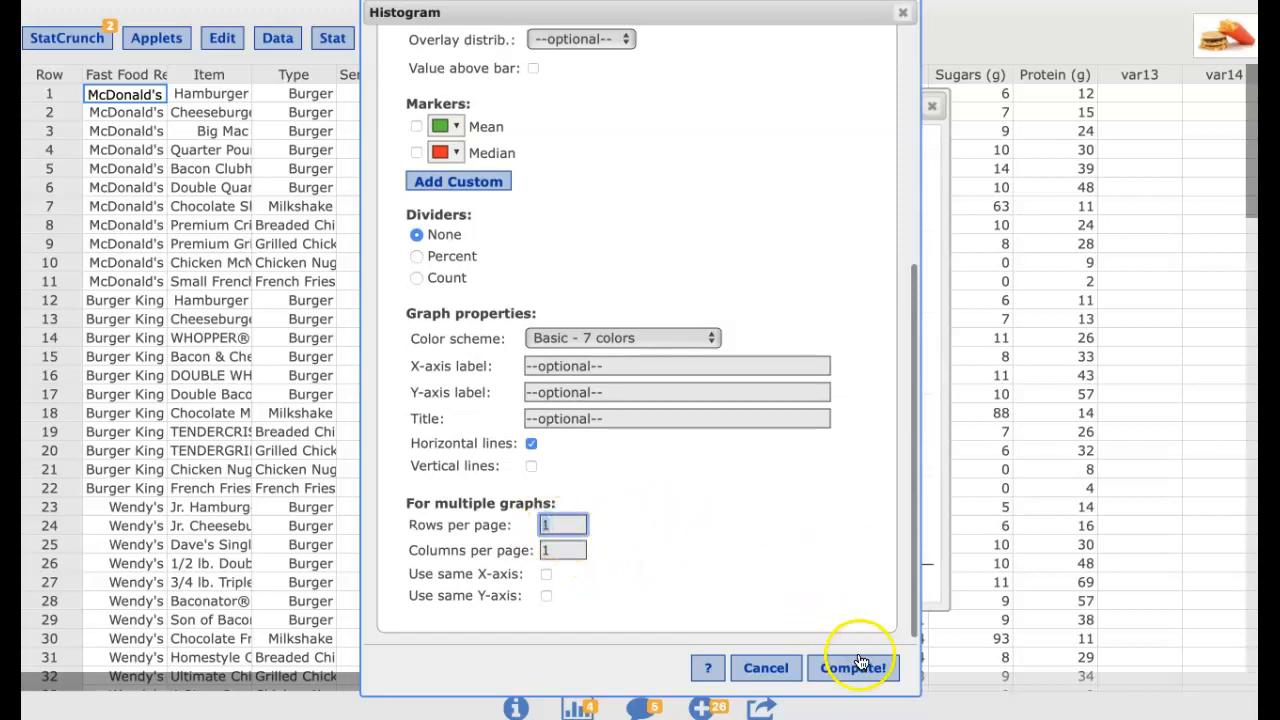
pyautogui.scroll(8, 826, 526)
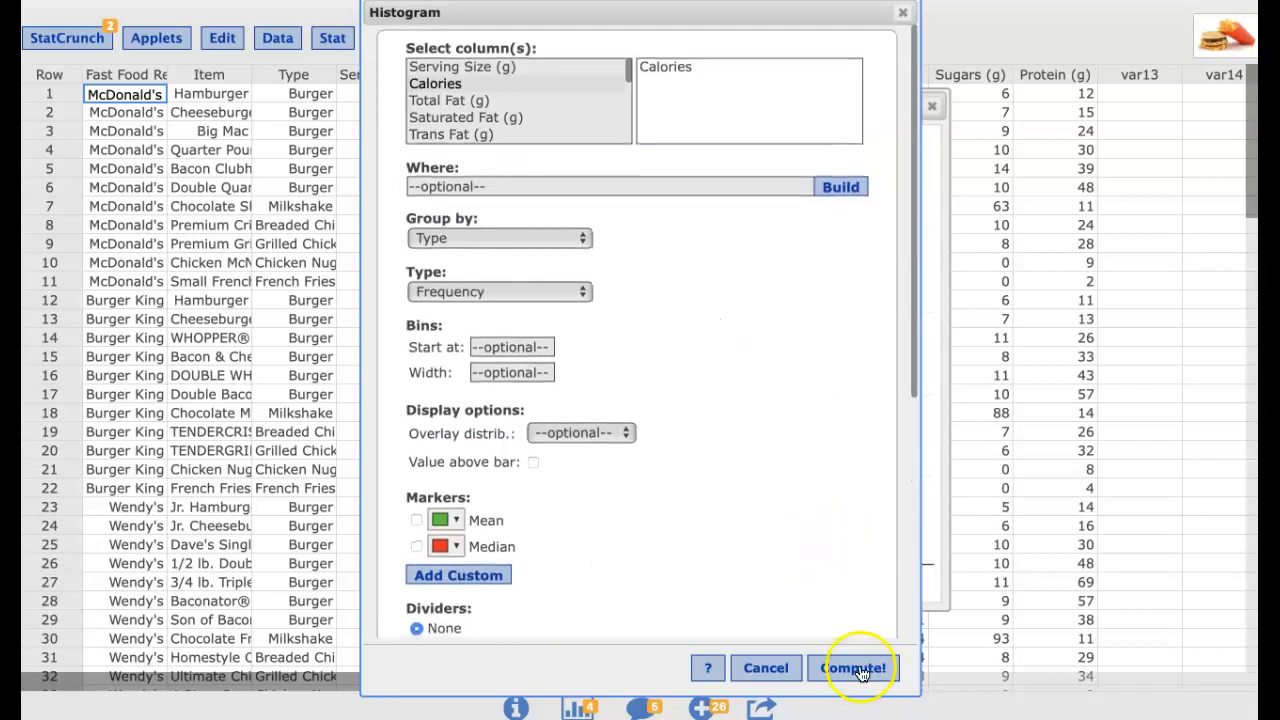
pyautogui.click(853, 667)
# Page forward and back through the histograms for each food type
pyautogui.moveTo(945, 165); pyautogui.dragTo(776, 82)
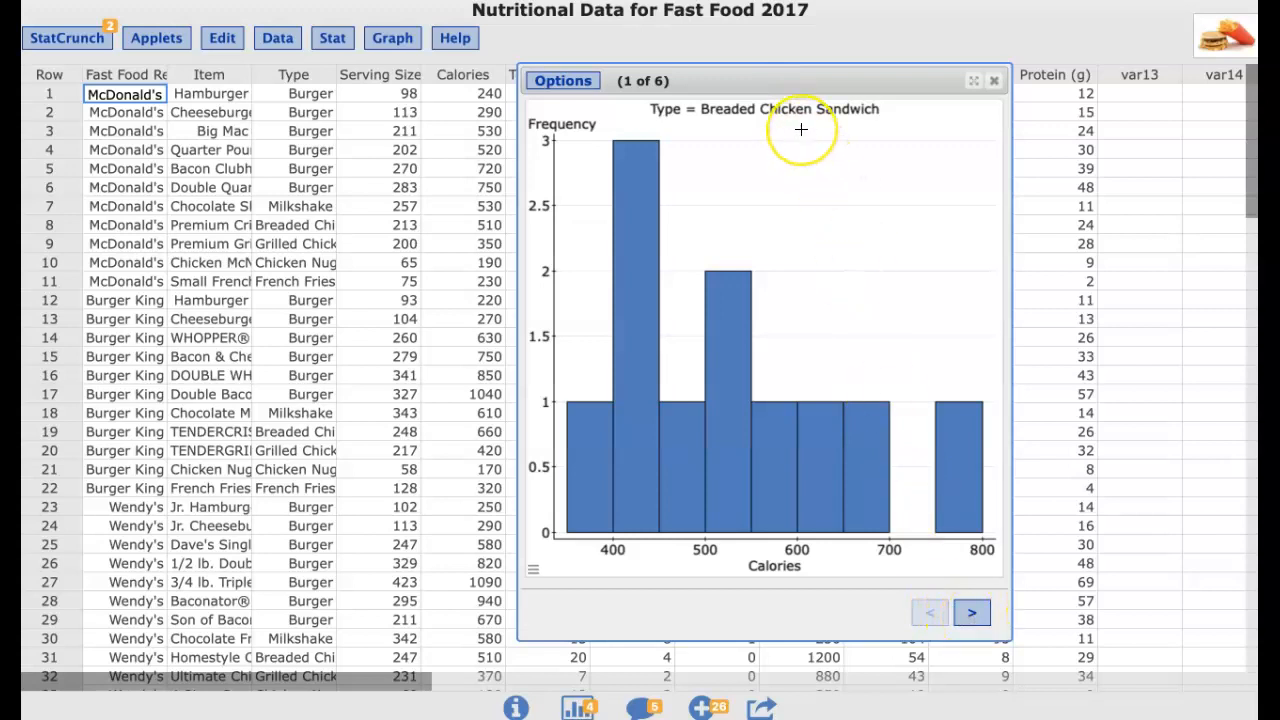
pyautogui.click(971, 614)
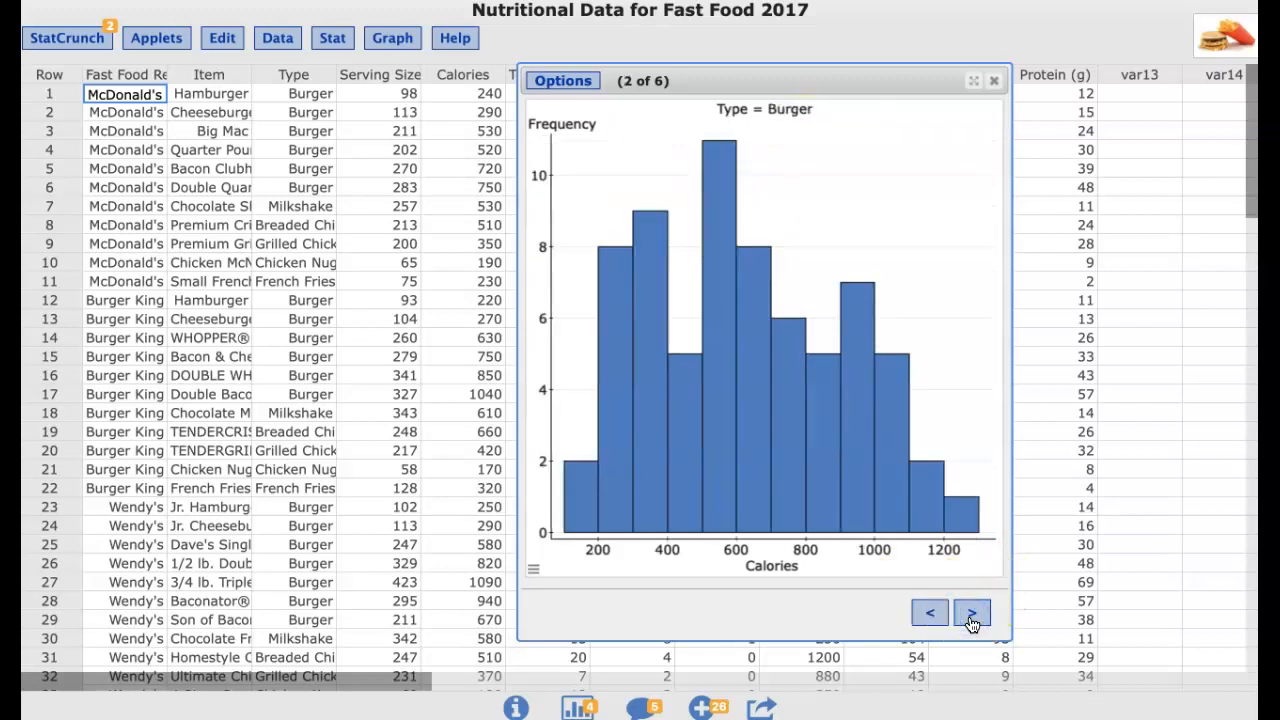
pyautogui.click(971, 616)
pyautogui.click(971, 616)
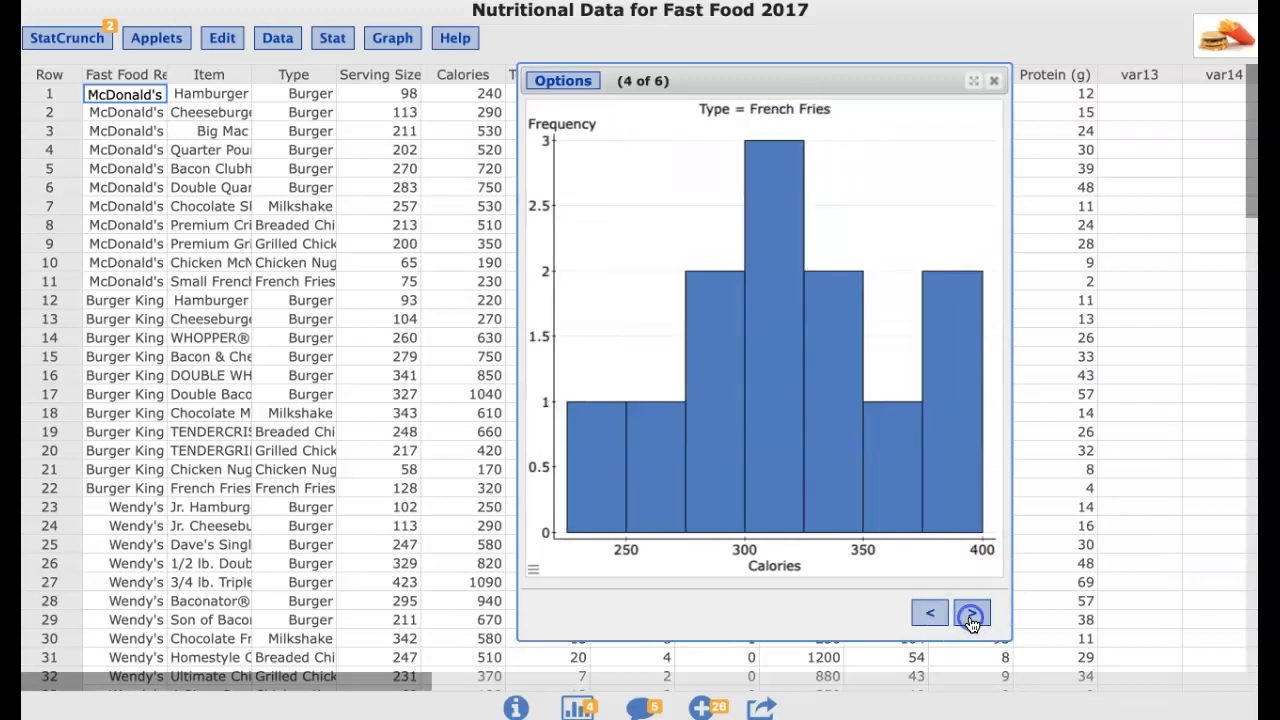
pyautogui.click(971, 616)
pyautogui.click(971, 616)
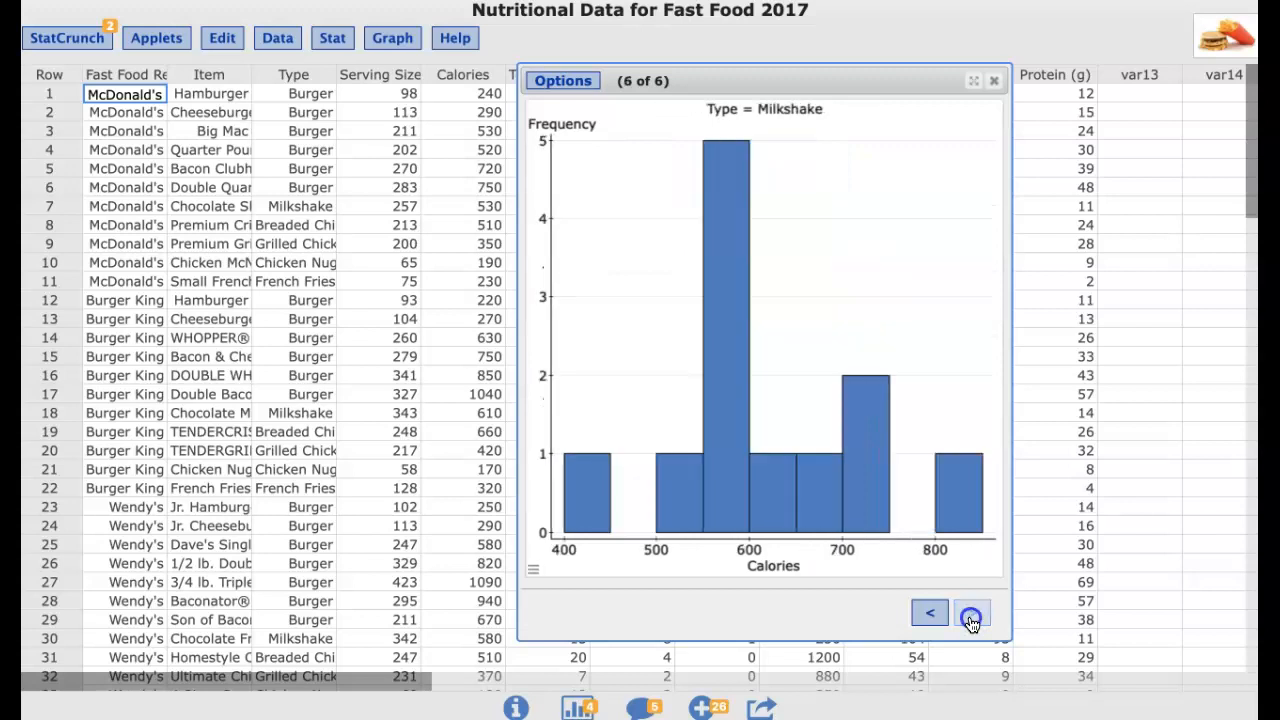
pyautogui.click(931, 616)
pyautogui.click(931, 616)
pyautogui.click(931, 616)
pyautogui.click(931, 616)
pyautogui.click(931, 616)
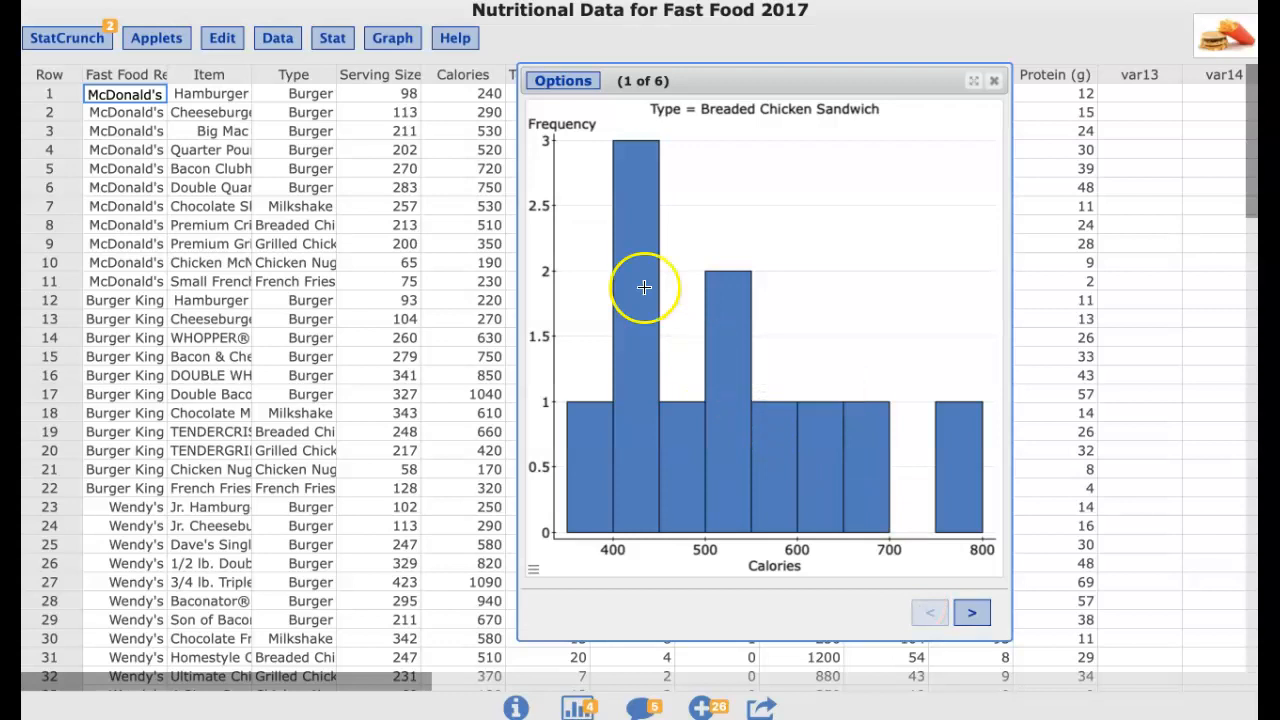
# Edit the grouped histogram to show 4 rows per page and recompute it
pyautogui.click(579, 88)
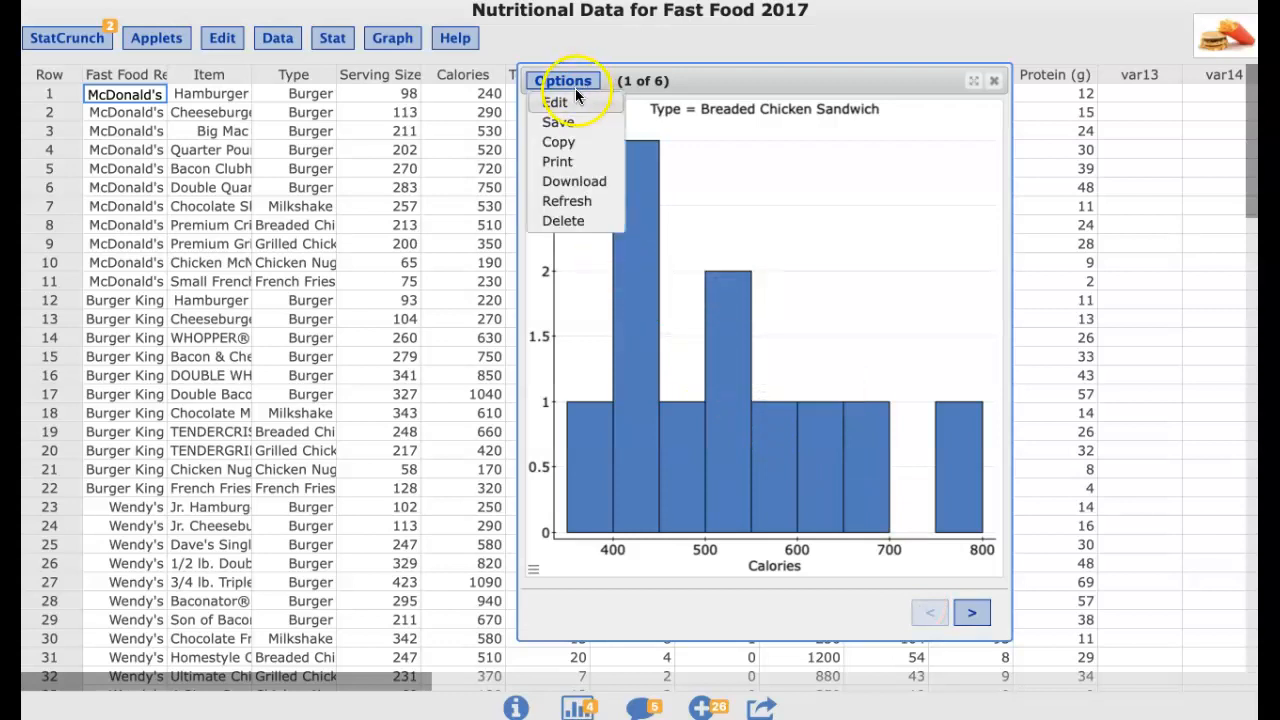
pyautogui.click(577, 101)
pyautogui.scroll(-8, 769, 357)
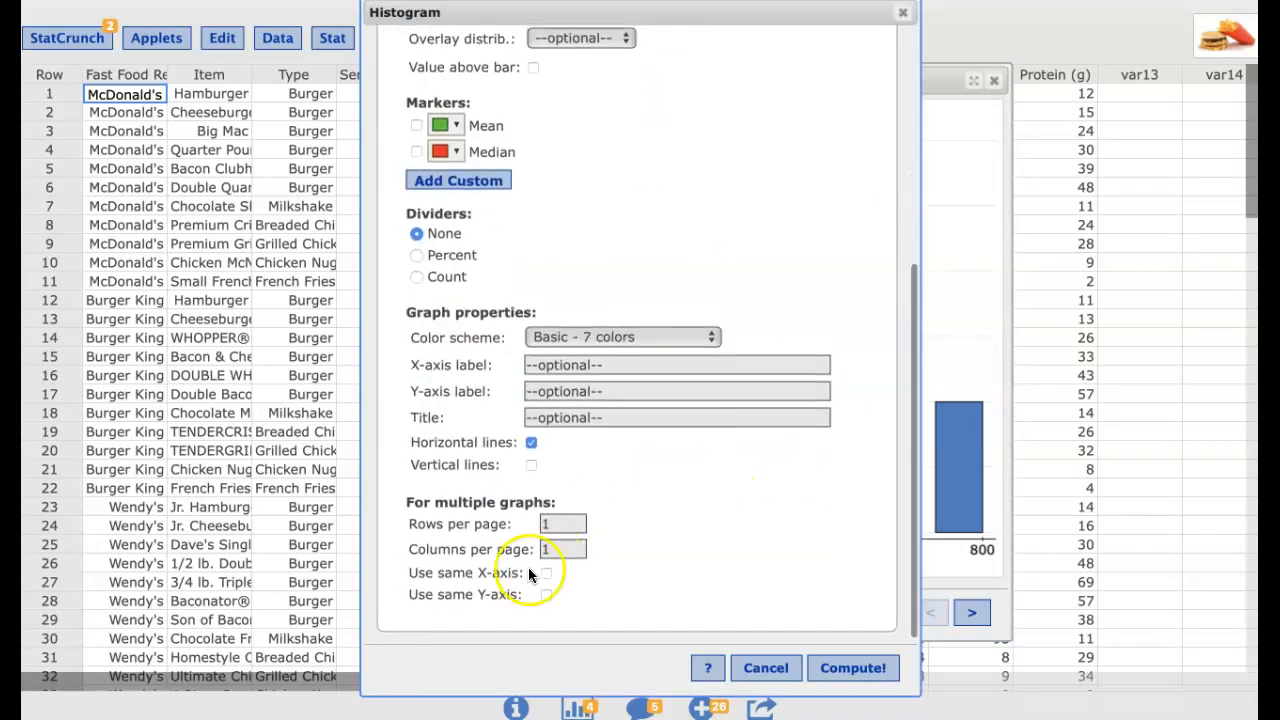
pyautogui.moveTo(553, 524); pyautogui.dragTo(533, 523)
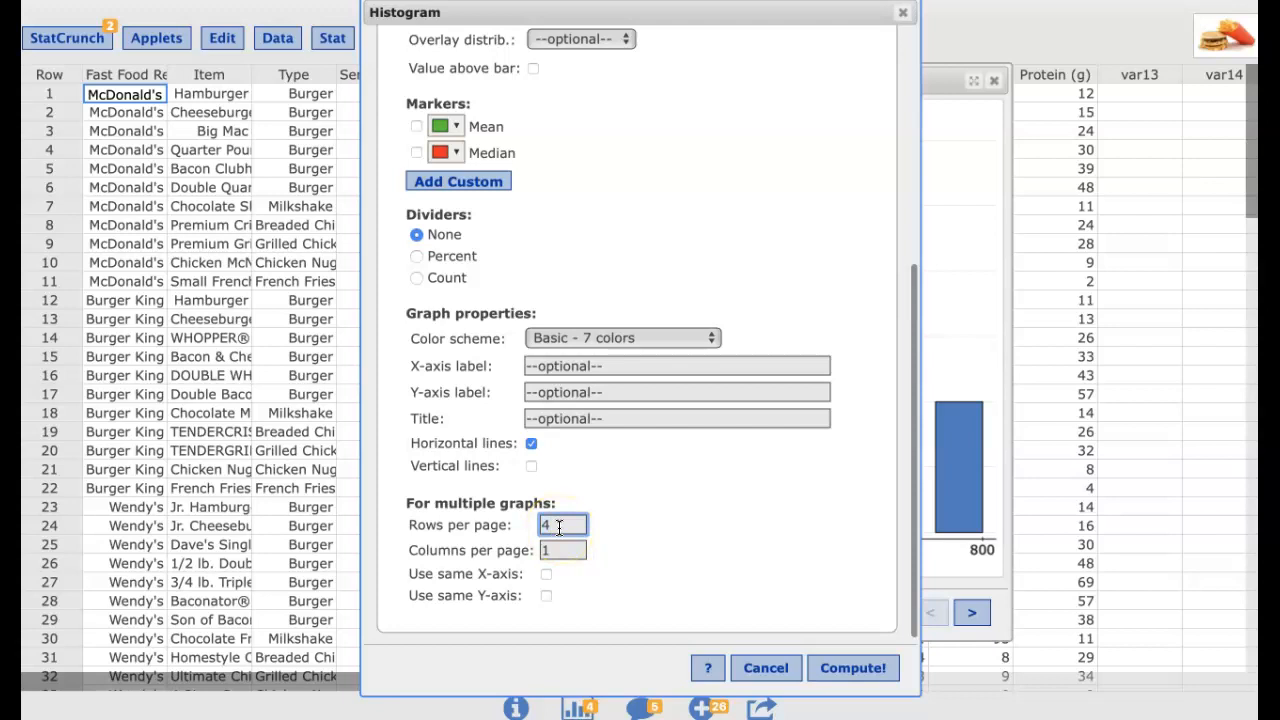
pyautogui.click(852, 667)
# Move and widen the histogram window to view the four-per-page grouped histograms
pyautogui.rightClick(1100, 55)
pyautogui.click(1023, 59)
pyautogui.rightClick(1105, 50)
pyautogui.click(1078, 50)
pyautogui.moveTo(1078, 49); pyautogui.dragTo(518, 31)
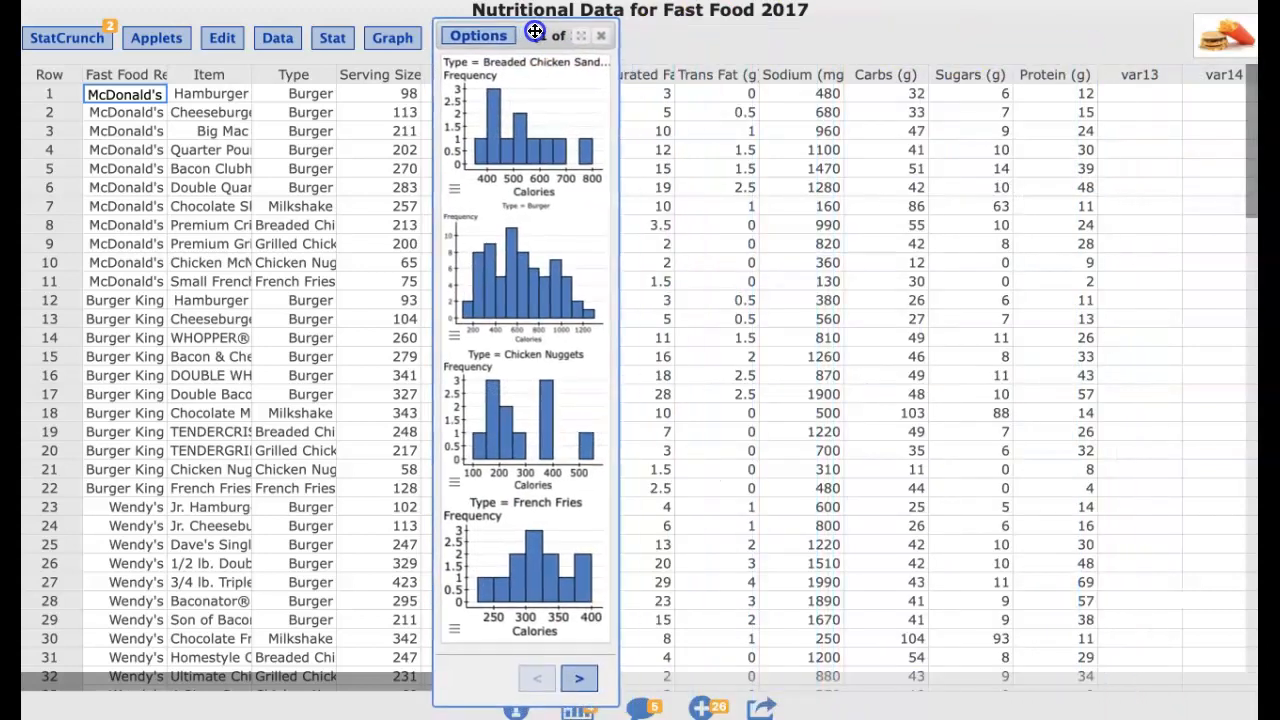
pyautogui.moveTo(620, 215); pyautogui.dragTo(763, 222)
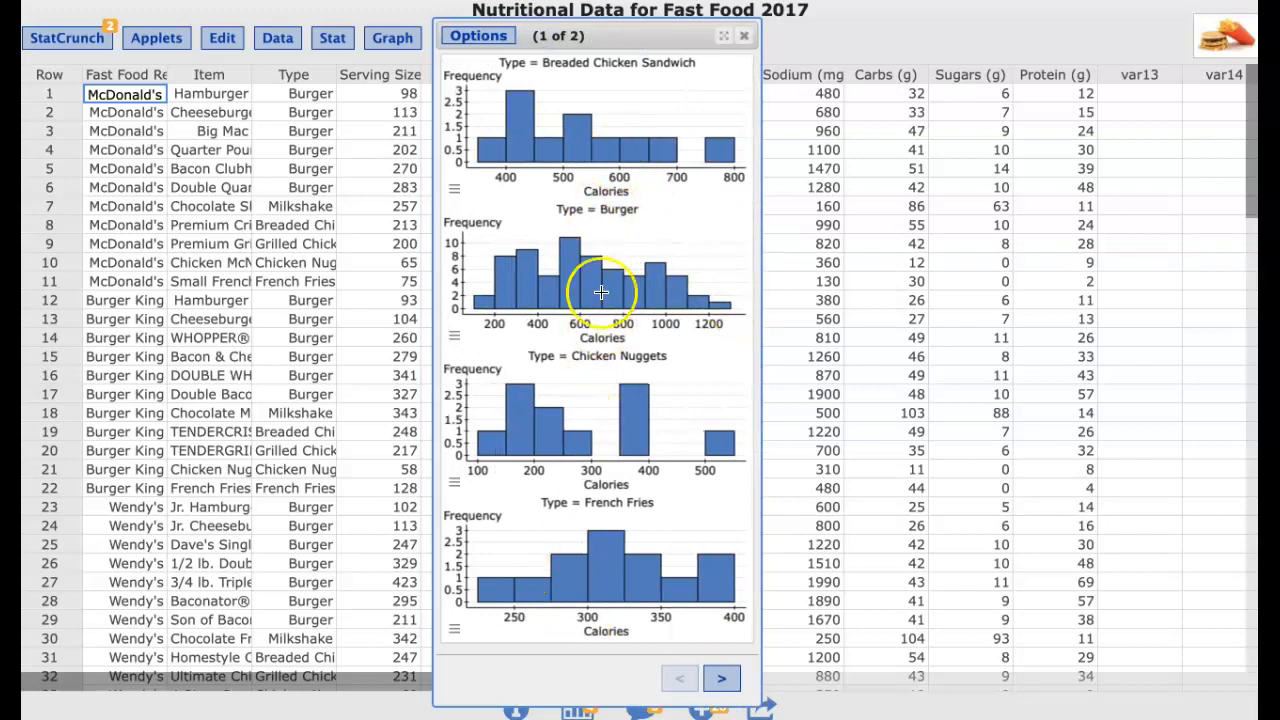
pyautogui.moveTo(601, 292)
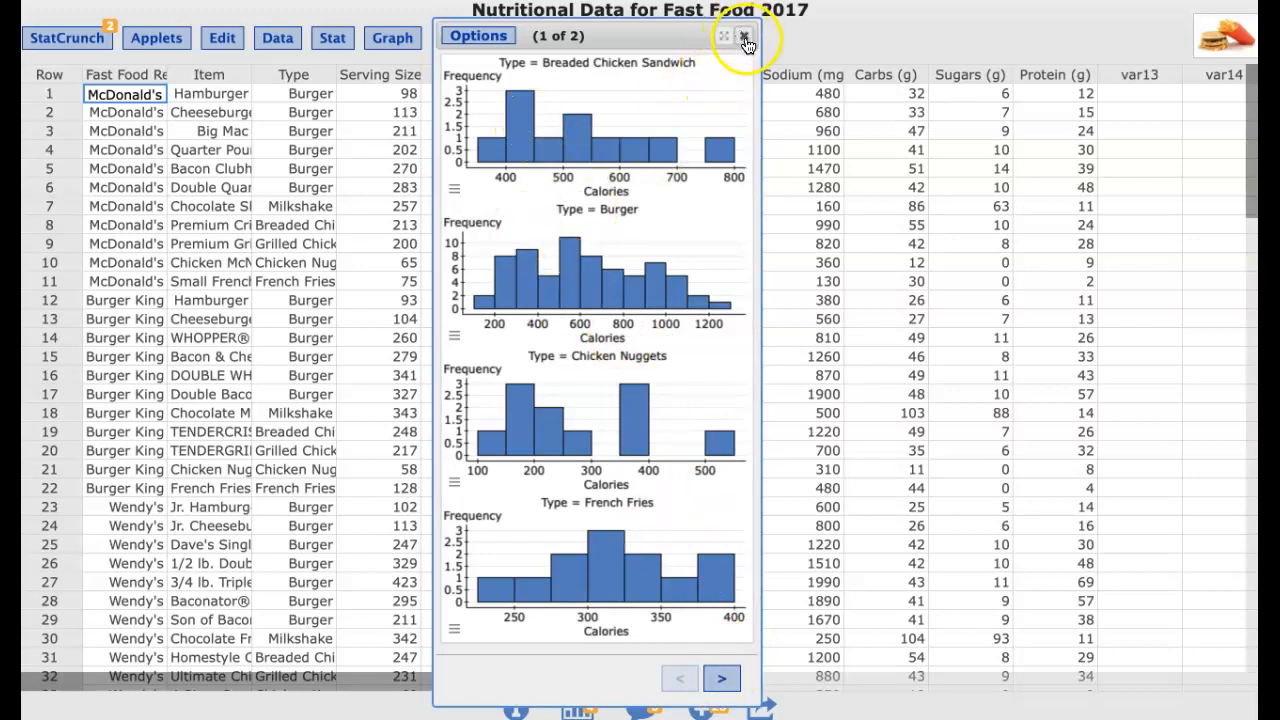
# Edit the histogram to remove the grouping, restrict it with the condition "Type"="Burger", and recompute
pyautogui.click(484, 37)
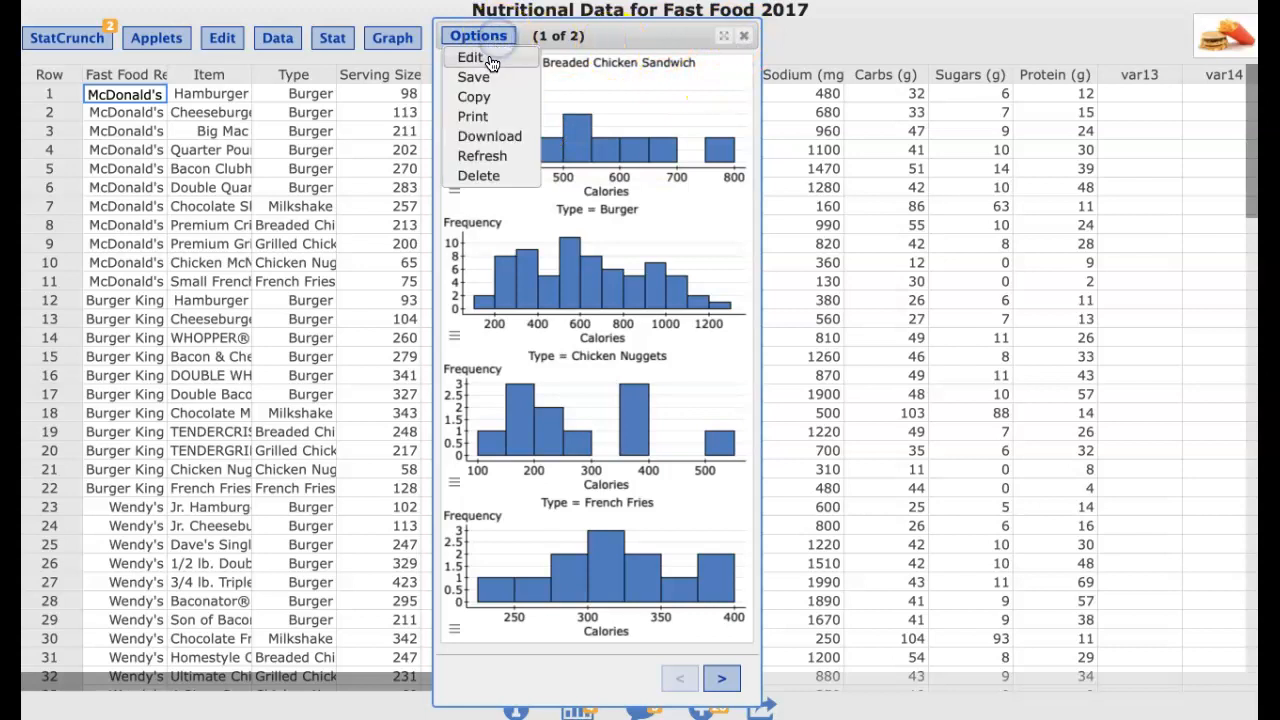
pyautogui.click(488, 55)
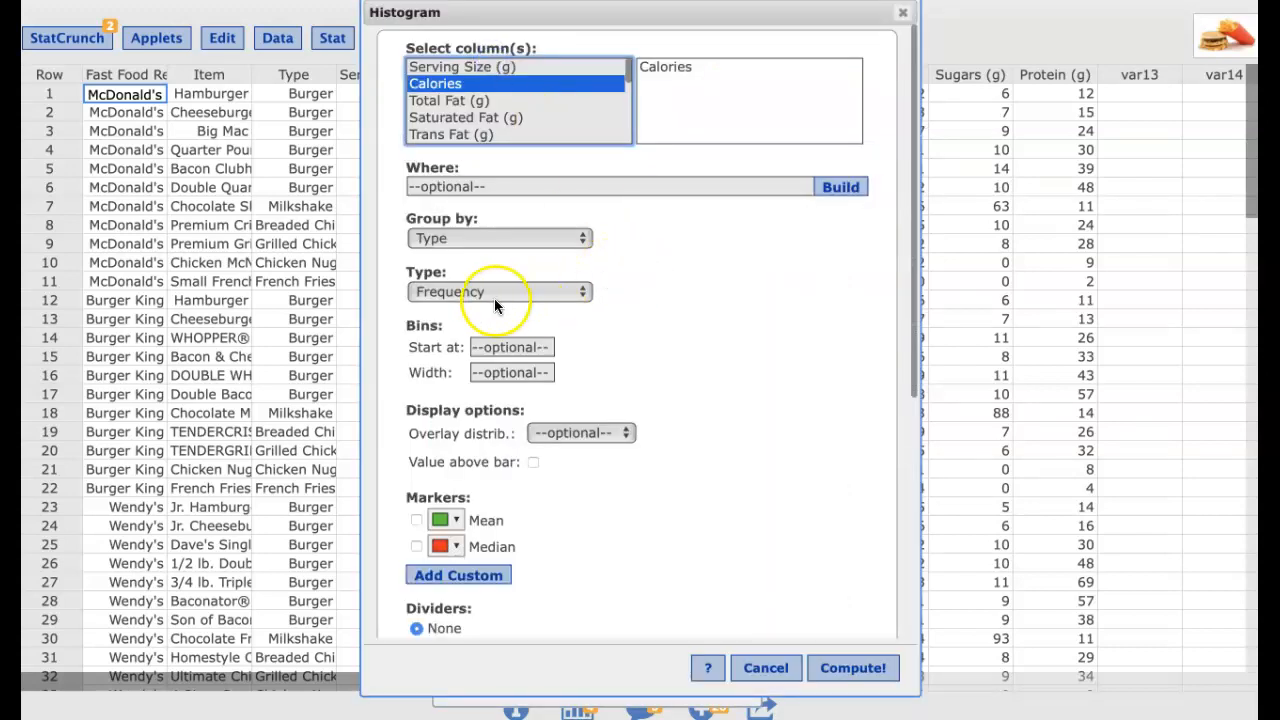
pyautogui.click(473, 243)
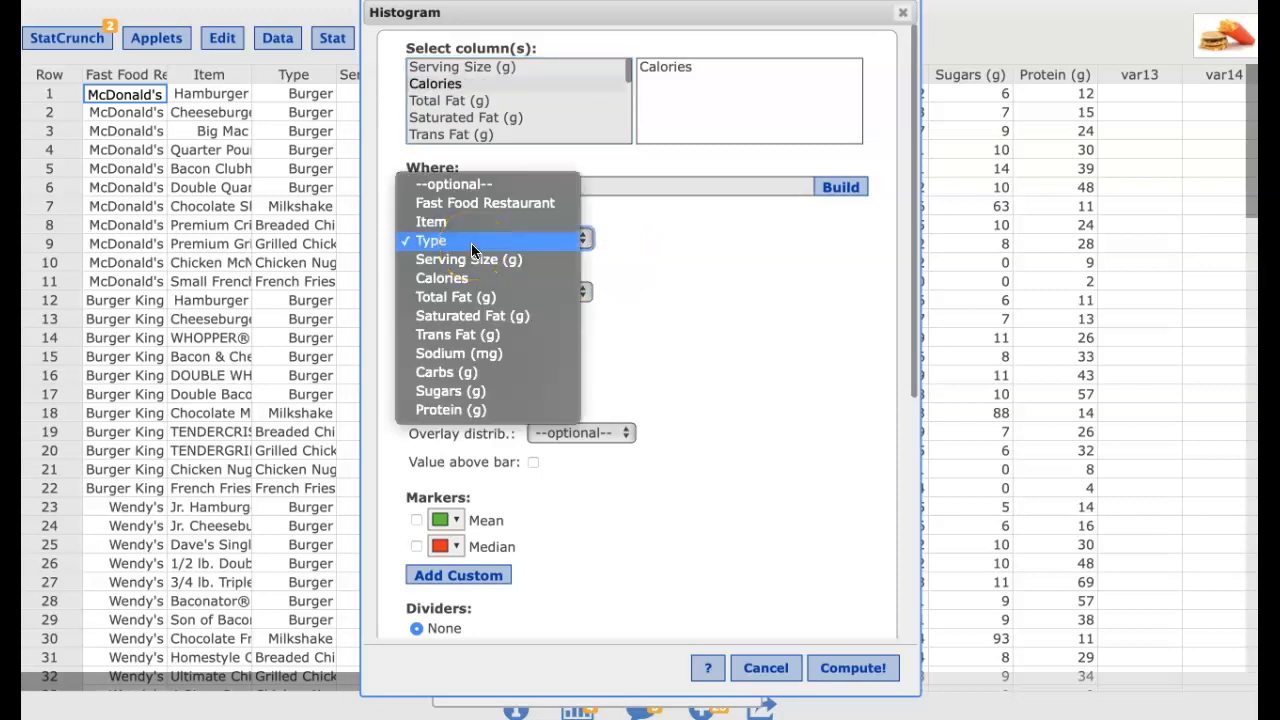
pyautogui.click(471, 243)
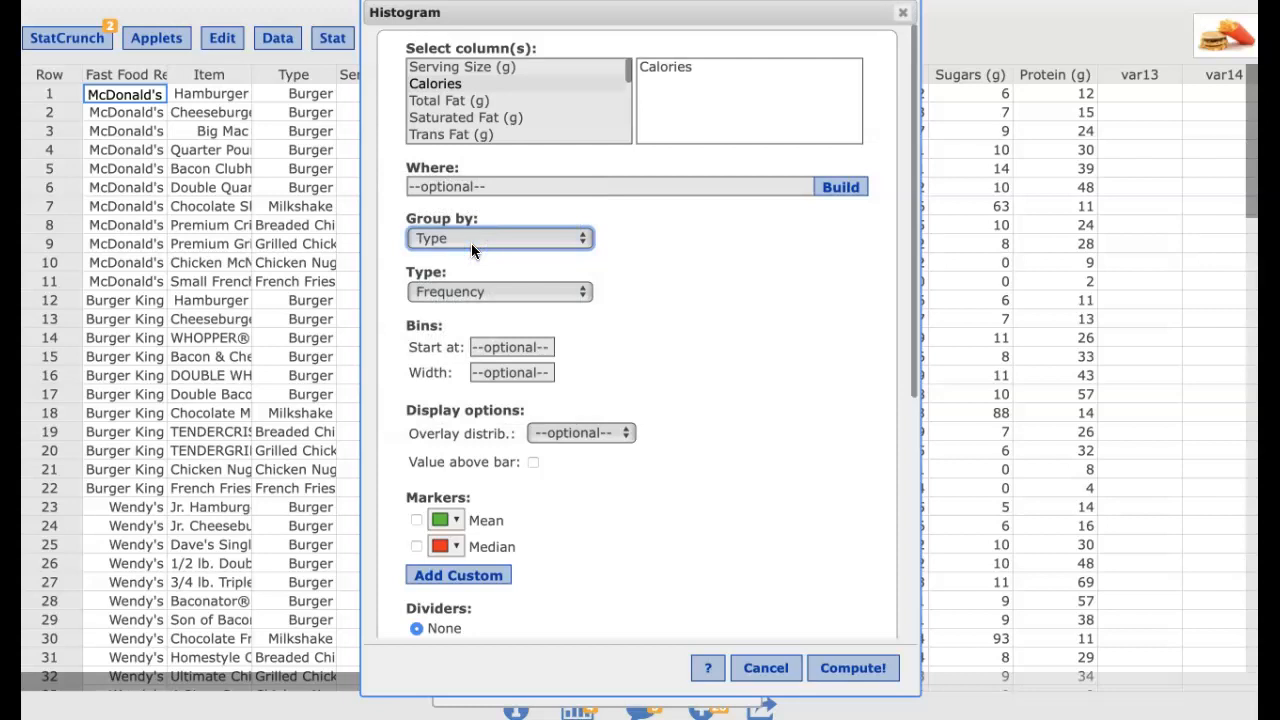
pyautogui.click(494, 237)
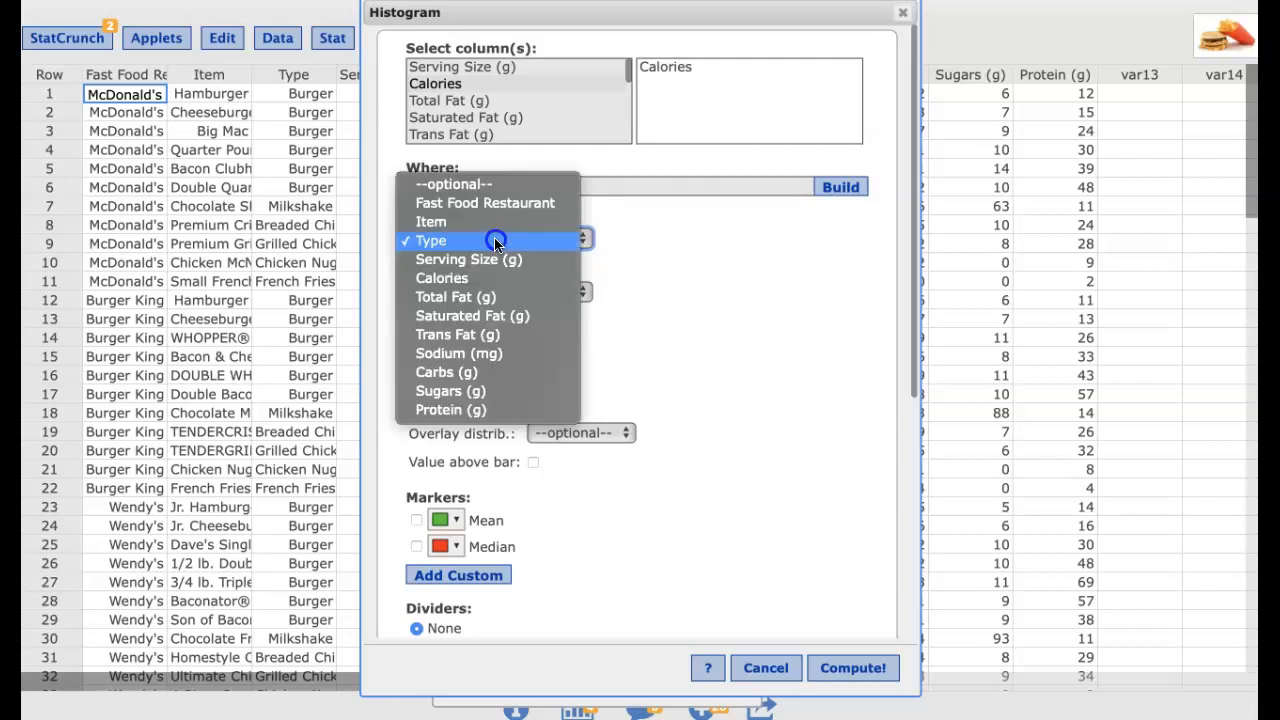
pyautogui.click(482, 186)
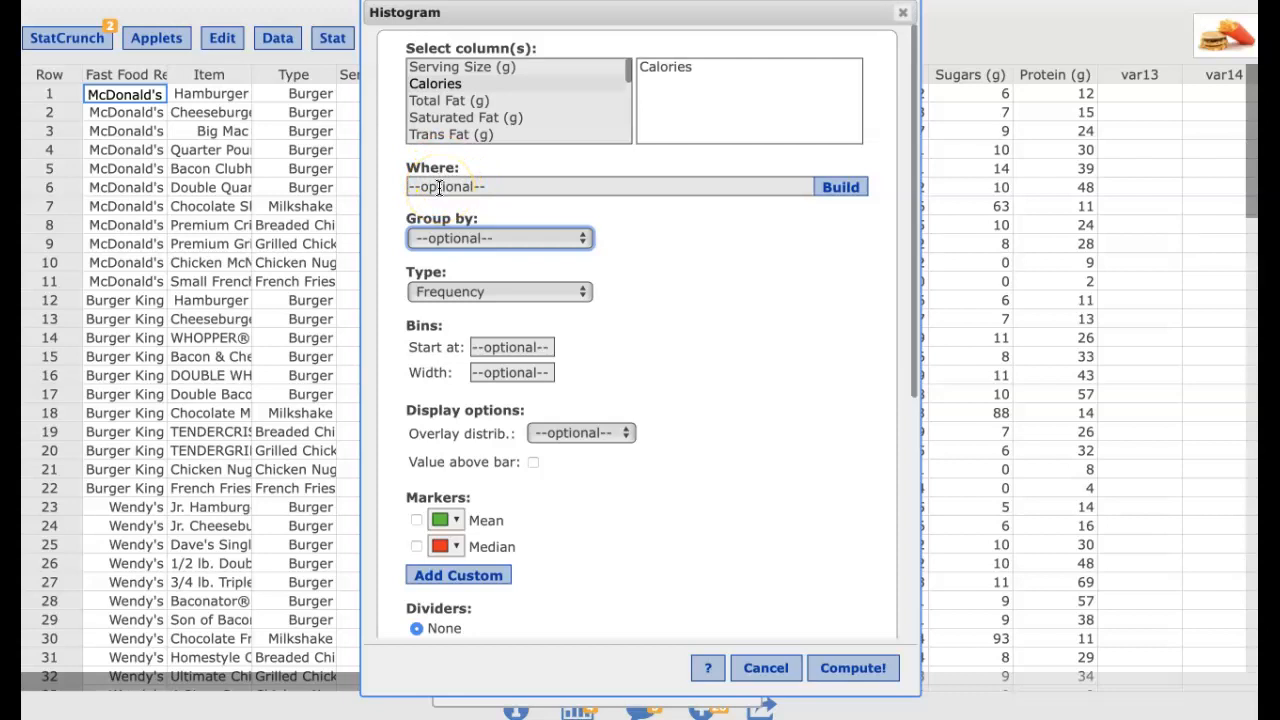
pyautogui.click(439, 188)
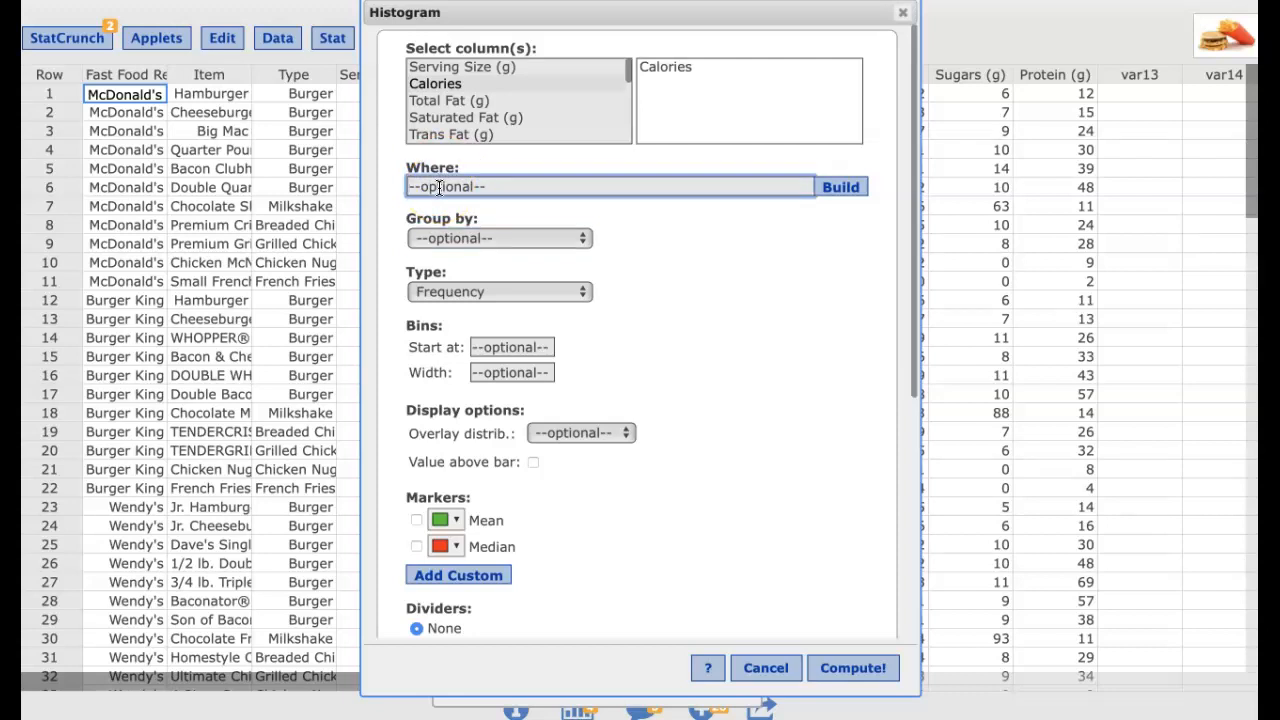
pyautogui.write('"Type"="Burger')
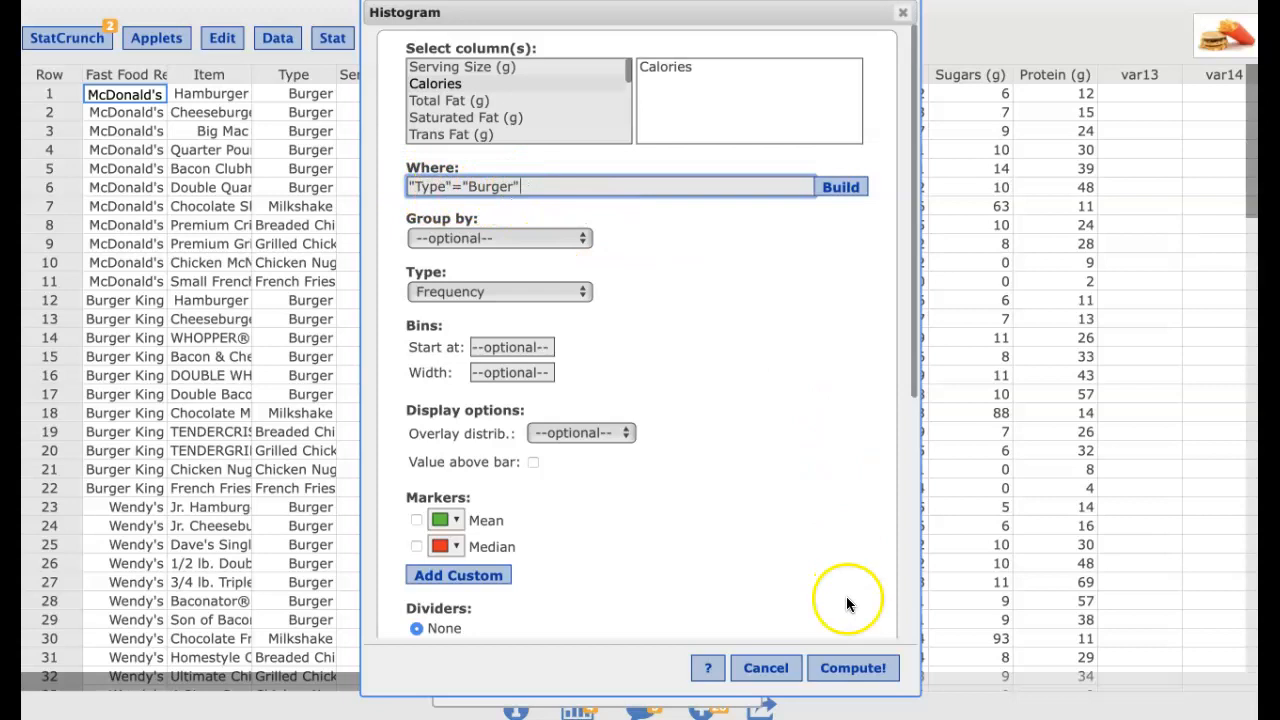
pyautogui.click(855, 668)
# Select the 100–200 calorie bar of the burger histogram and jump to its highlighted rows in the data table
pyautogui.moveTo(922, 166); pyautogui.dragTo(697, 85)
pyautogui.moveTo(710, 330)
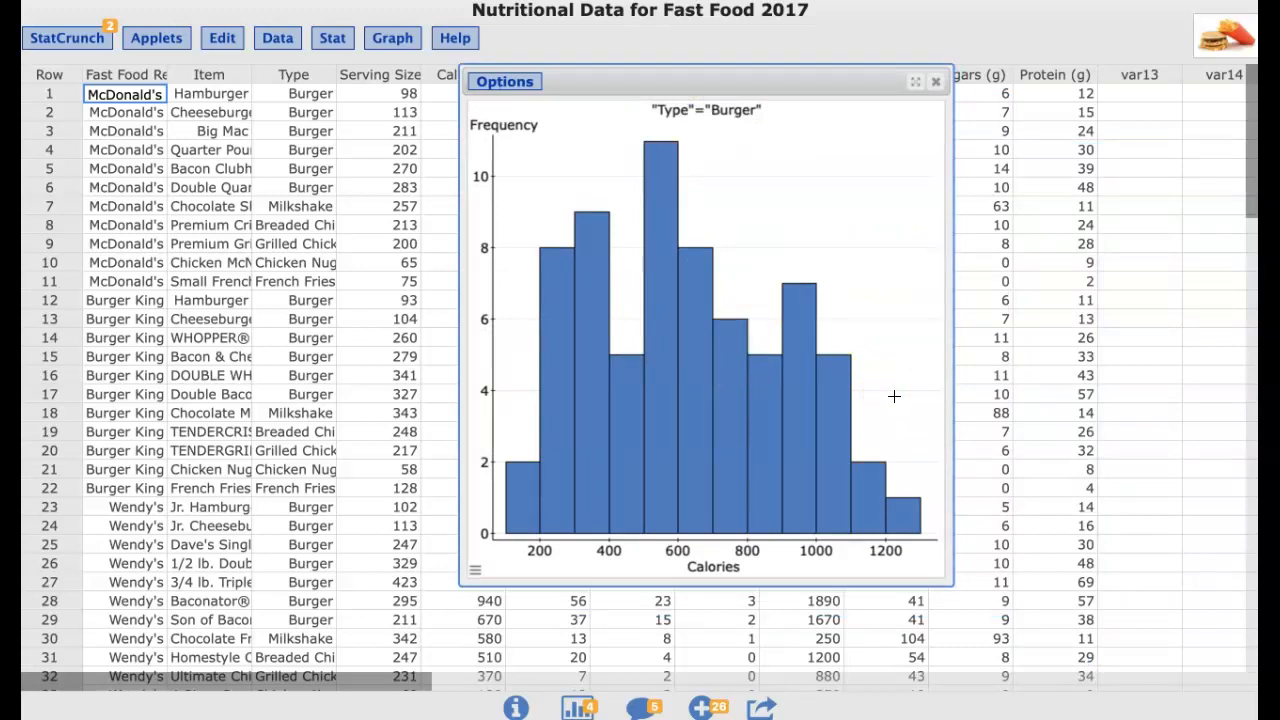
pyautogui.click(525, 492)
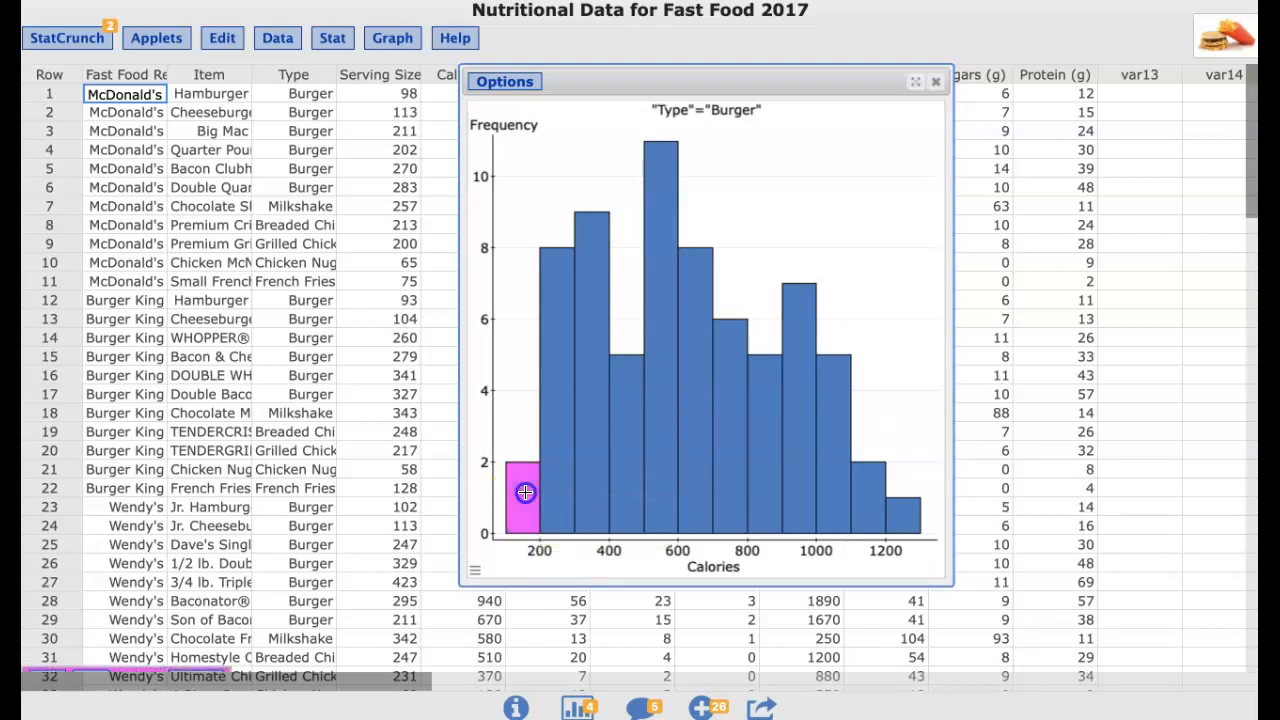
pyautogui.moveTo(527, 494)
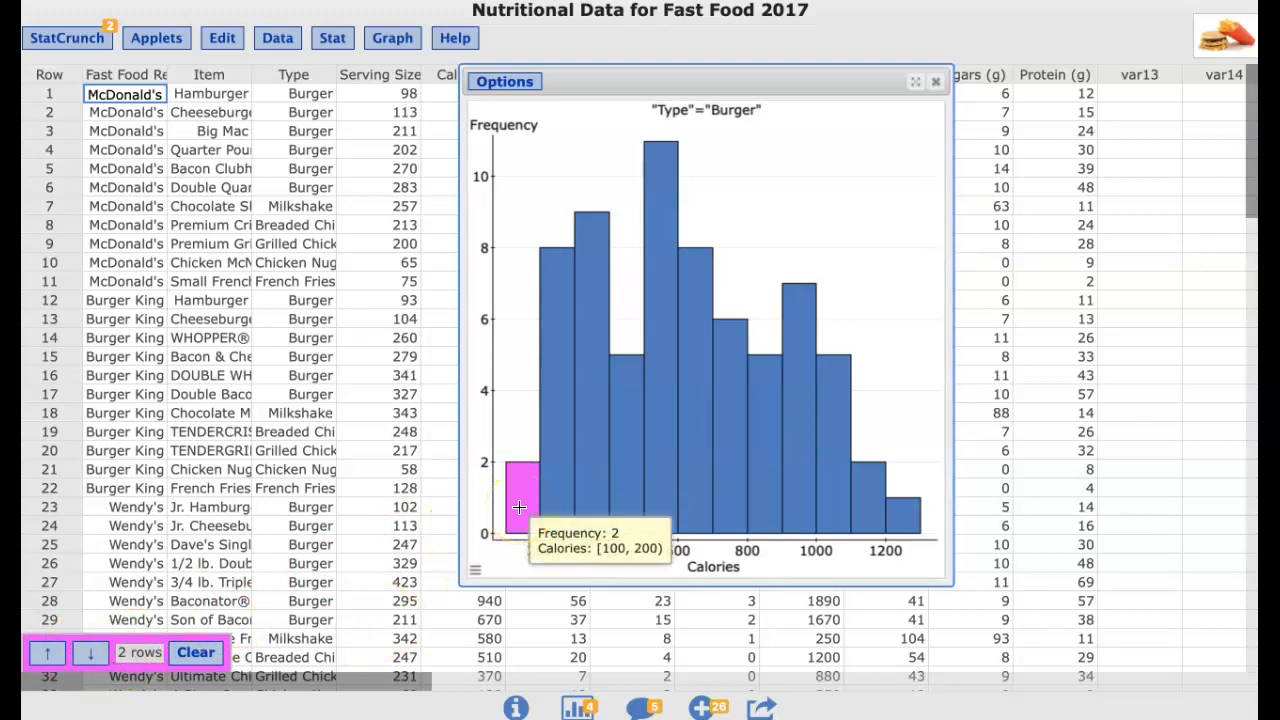
pyautogui.click(88, 652)
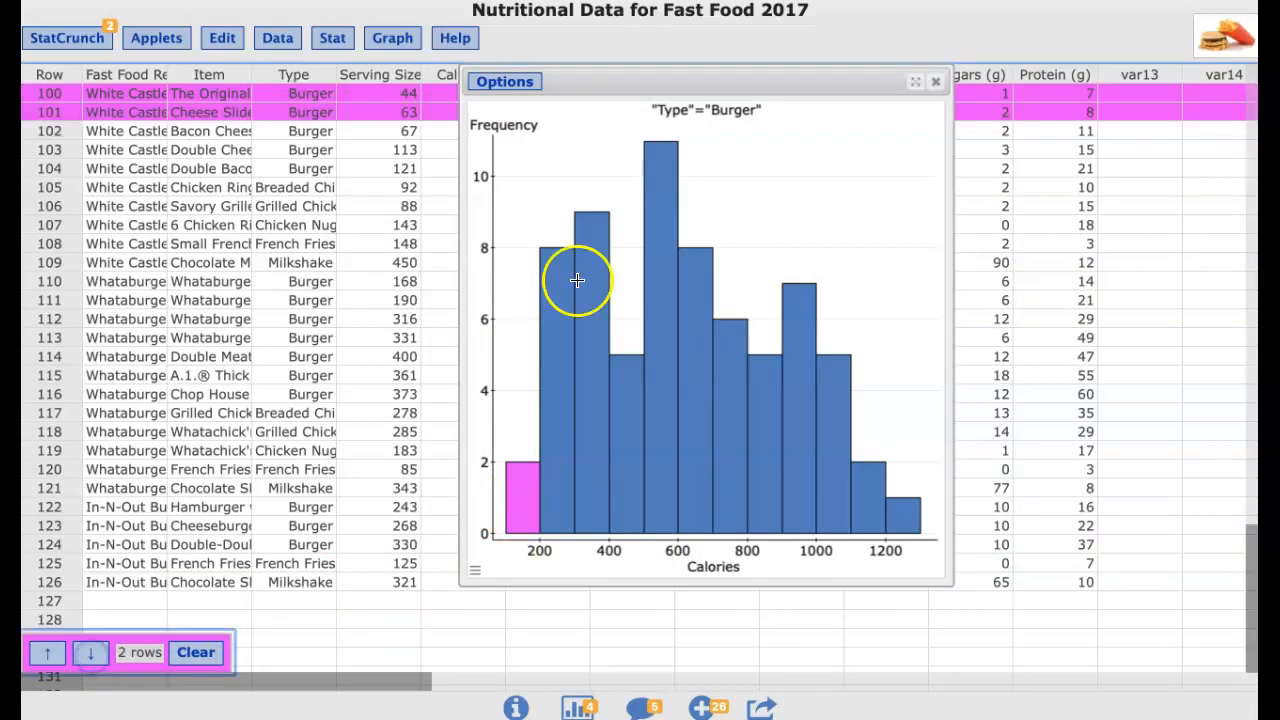
# Clear the highlighted row selection and close the burger histogram window
pyautogui.moveTo(659, 82); pyautogui.dragTo(617, 172)
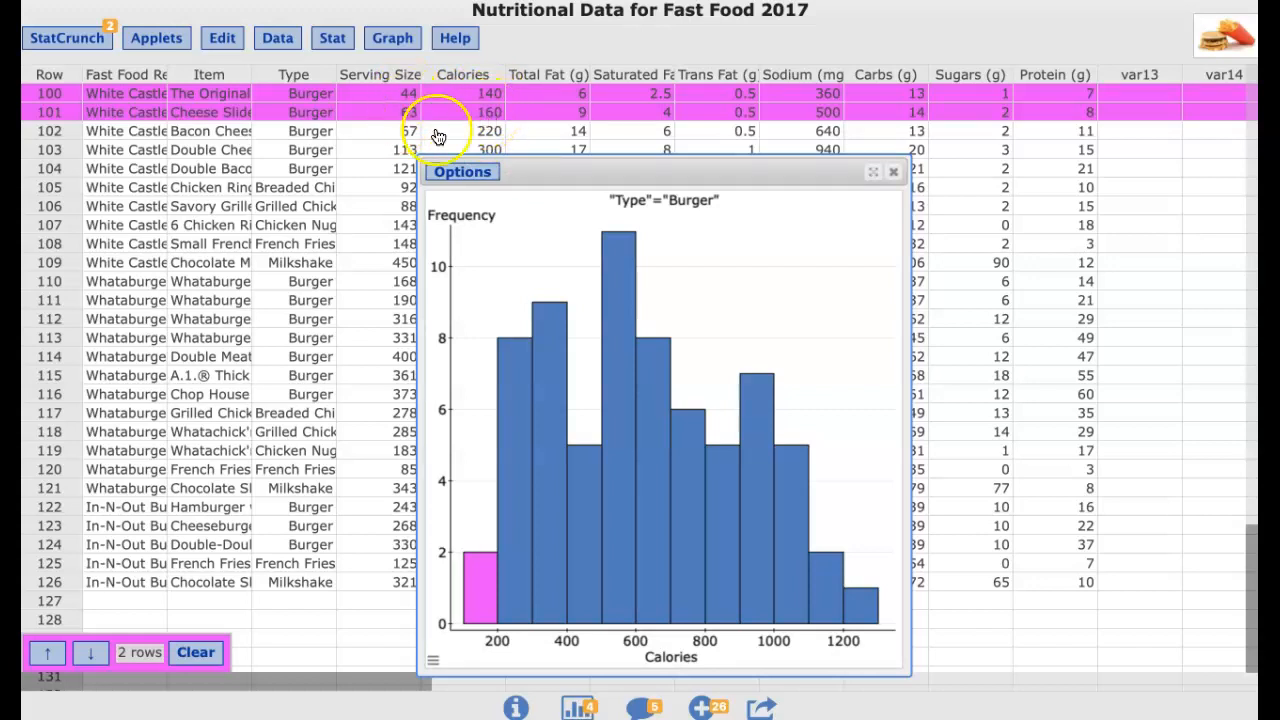
pyautogui.moveTo(551, 174); pyautogui.dragTo(597, 168)
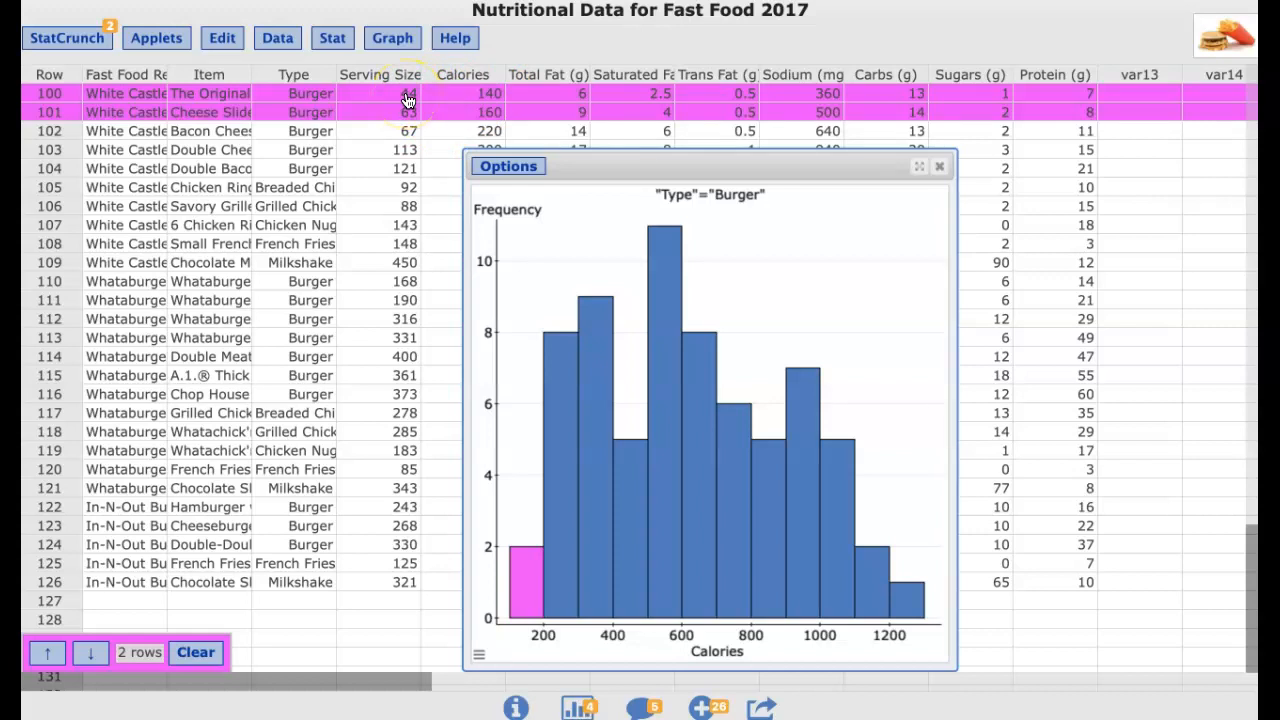
pyautogui.click(196, 652)
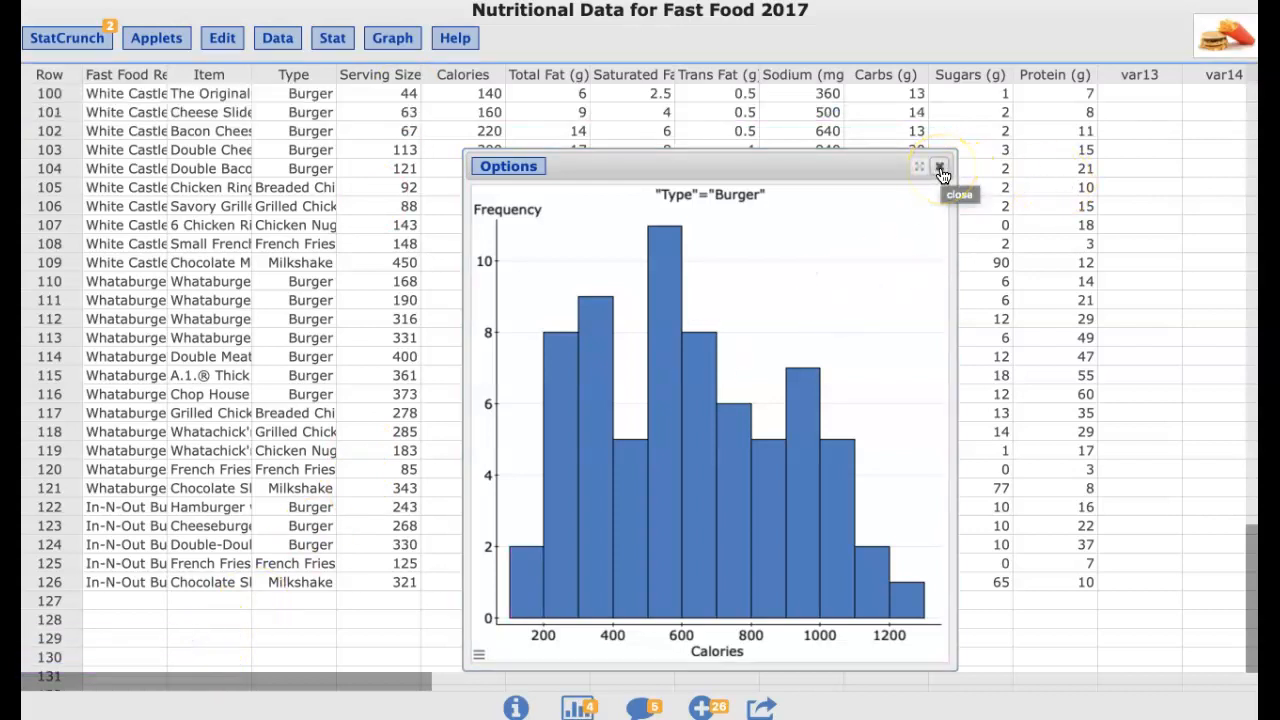
pyautogui.click(940, 168)
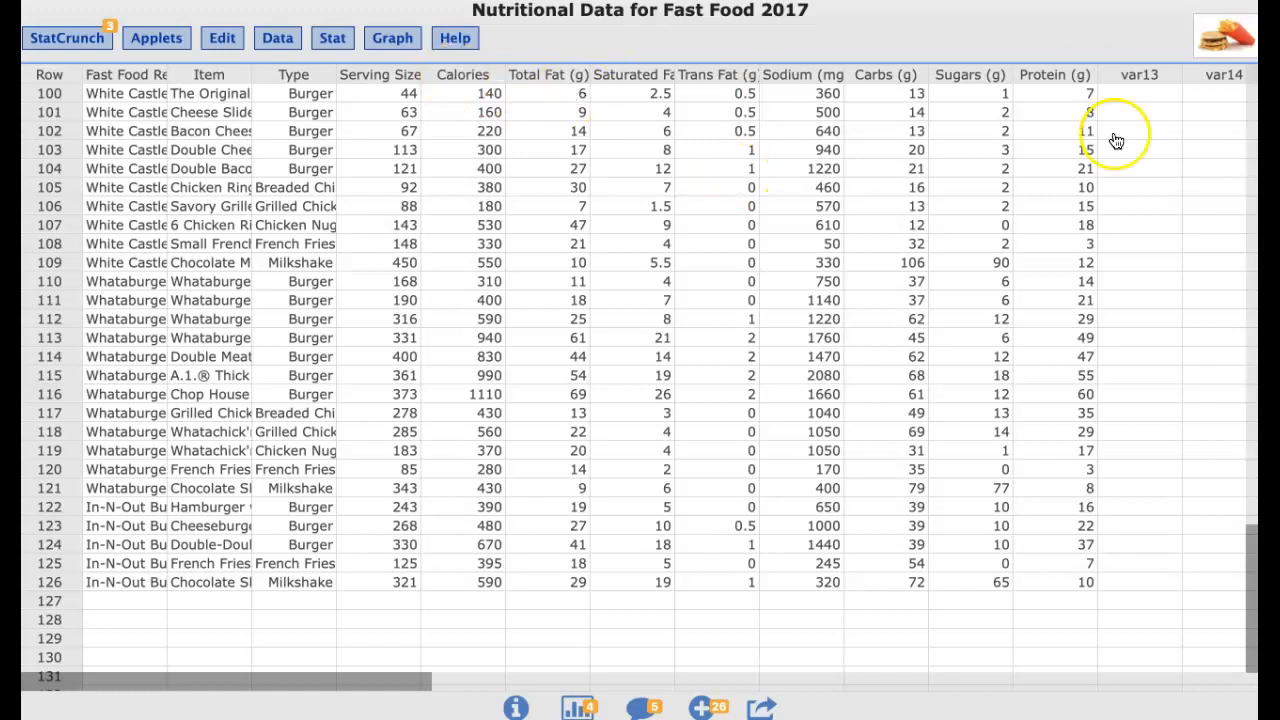
# Start computing a new column and build the expression "Calories"/"Serving Size (g)" from the column list
pyautogui.scroll(15, 1166, 191)
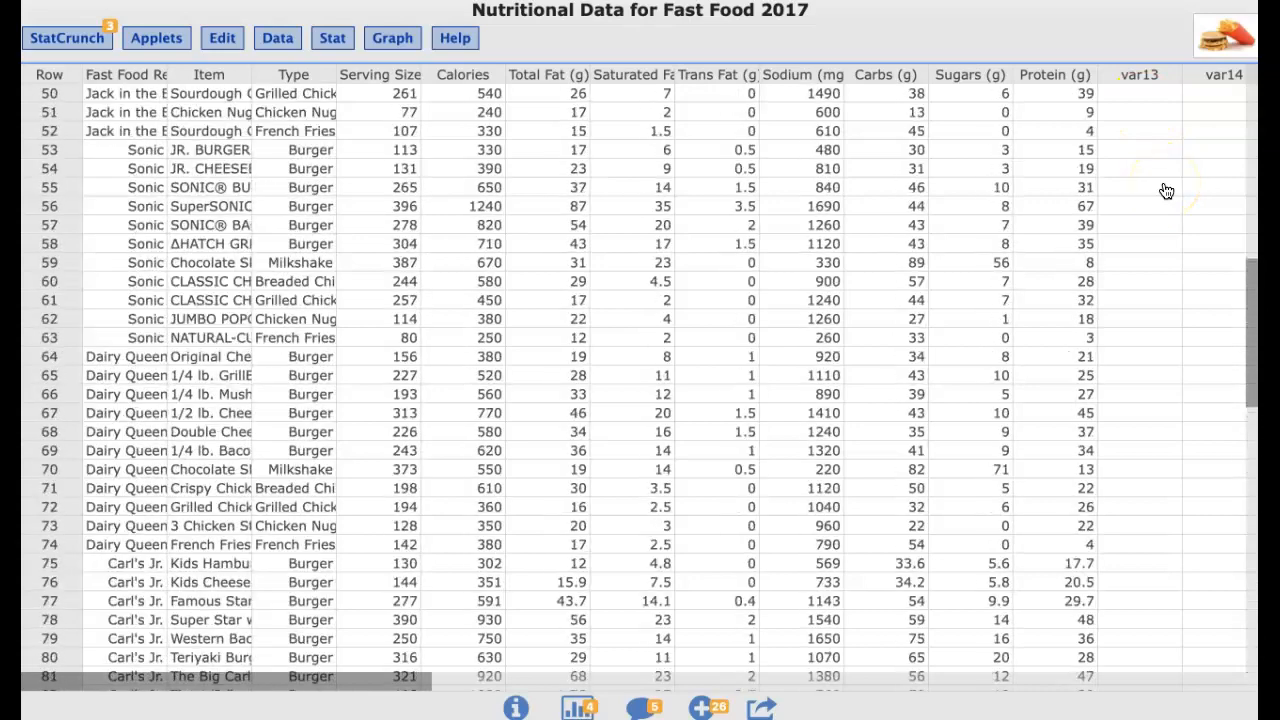
pyautogui.scroll(3, 1166, 191)
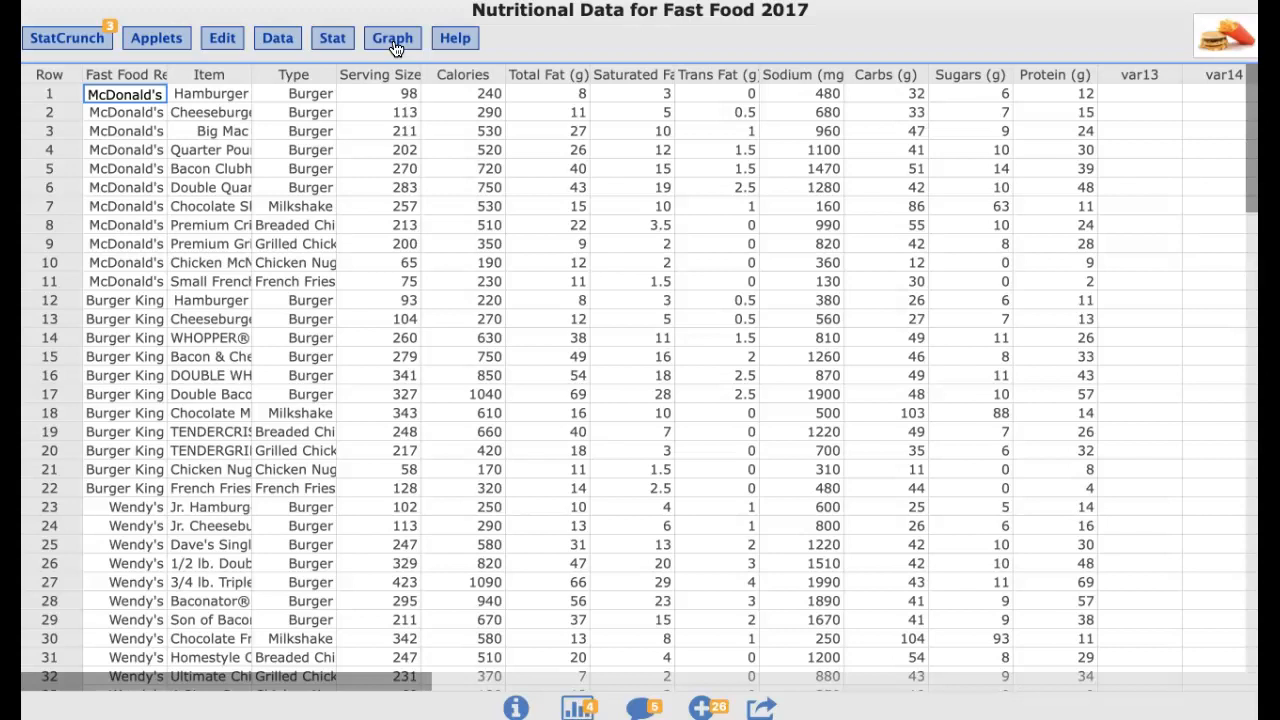
pyautogui.click(277, 44)
pyautogui.click(277, 44)
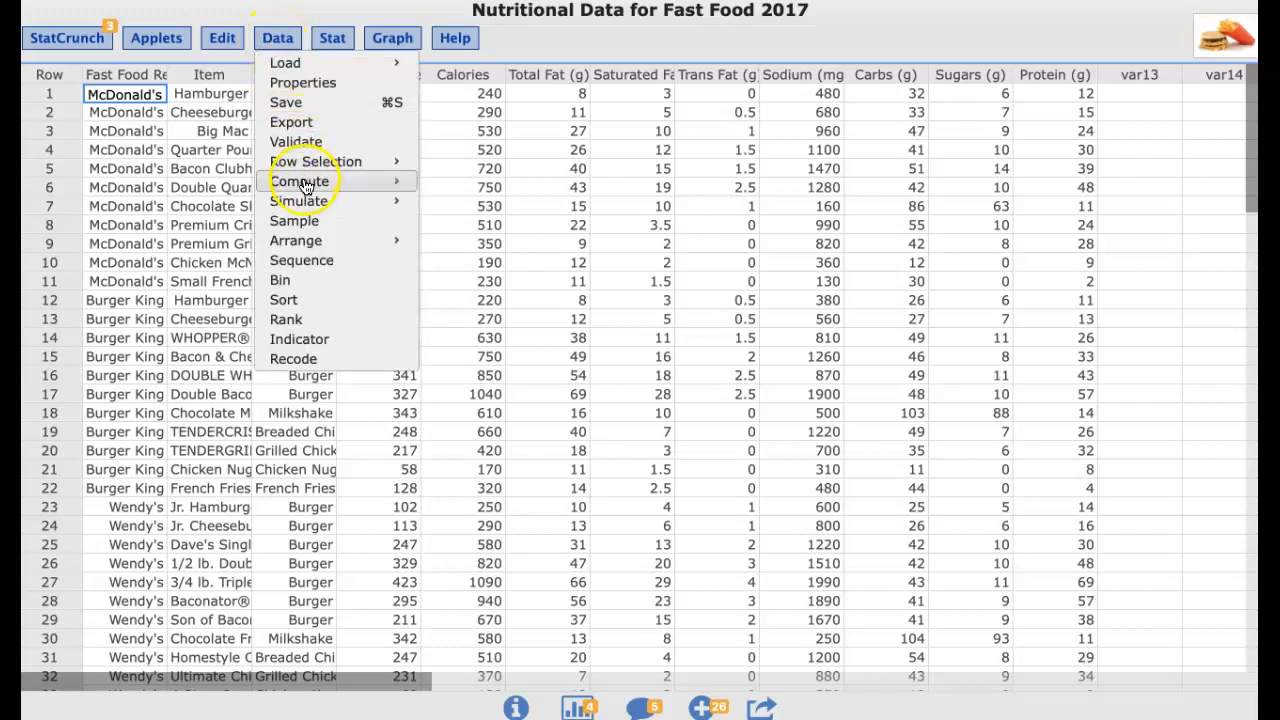
pyautogui.moveTo(305, 185)
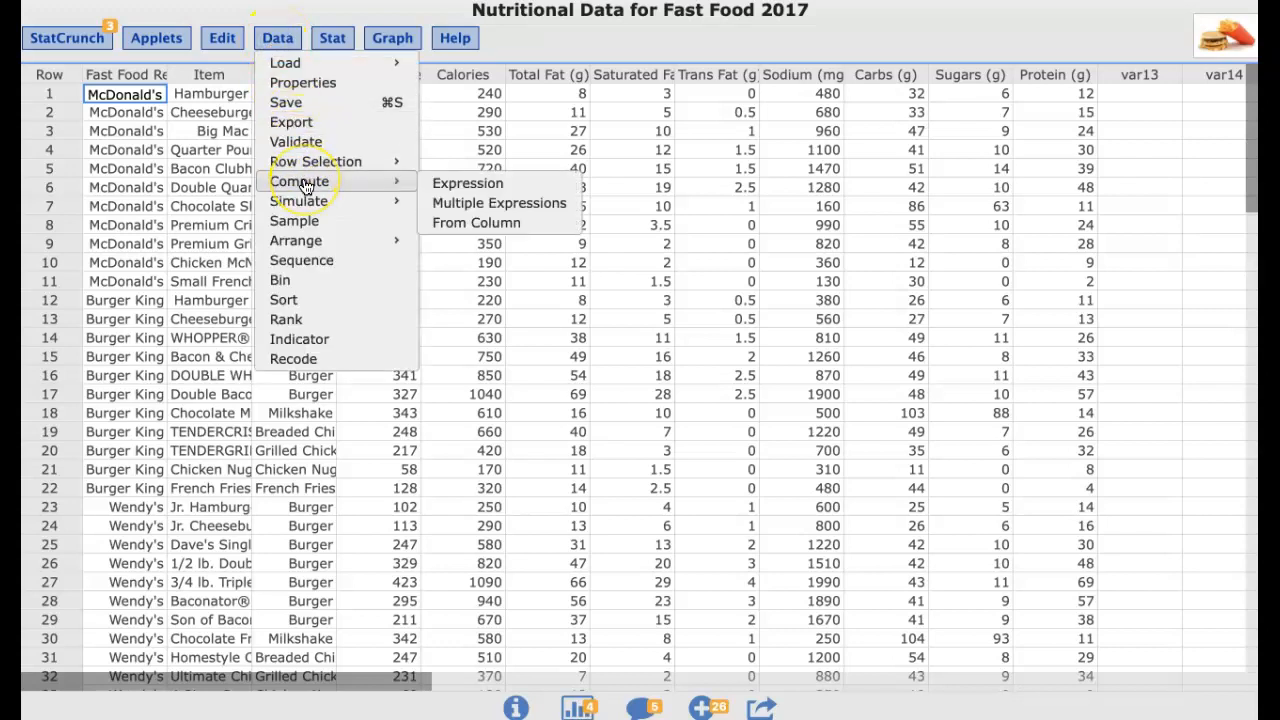
pyautogui.click(460, 188)
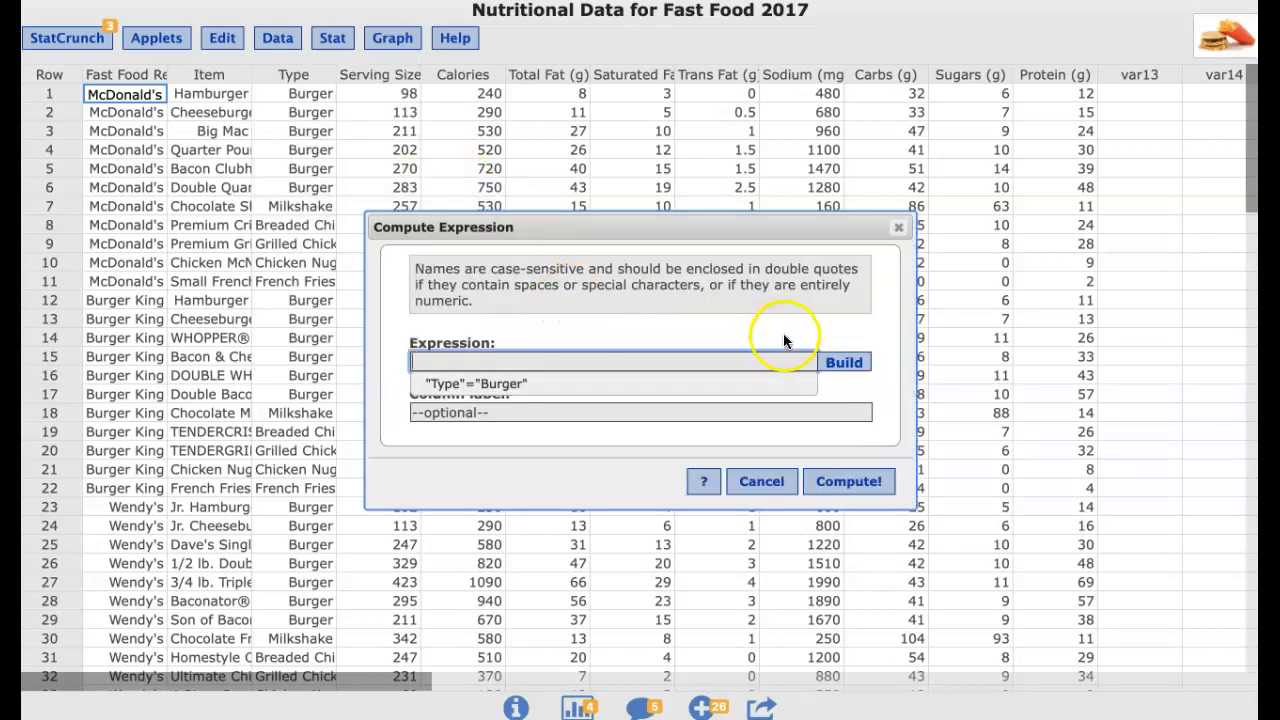
pyautogui.click(843, 362)
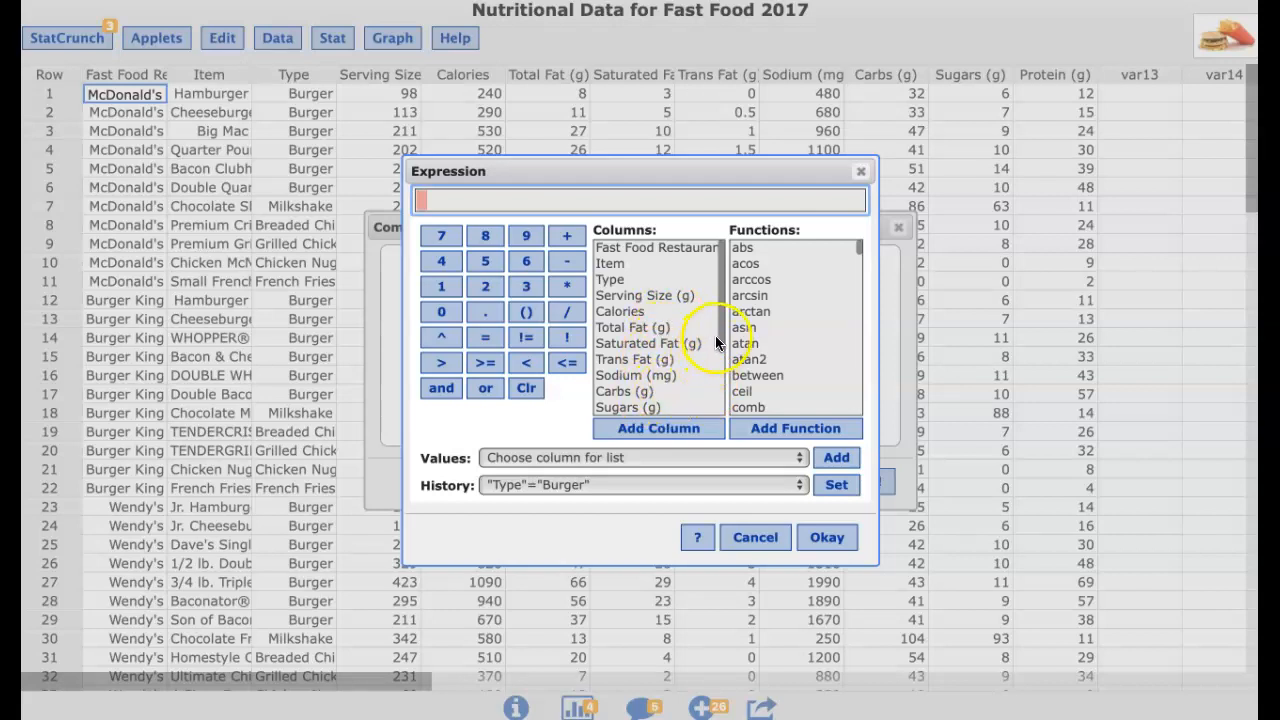
pyautogui.click(636, 312)
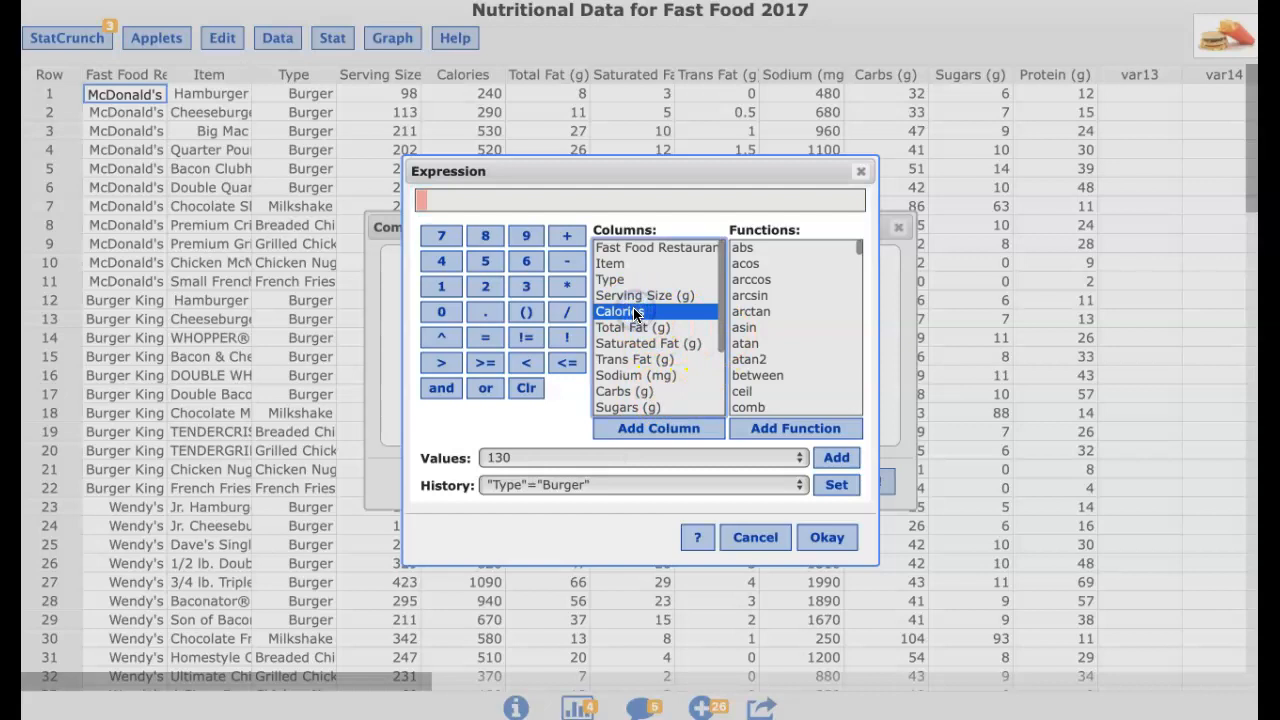
pyautogui.doubleClick(636, 312)
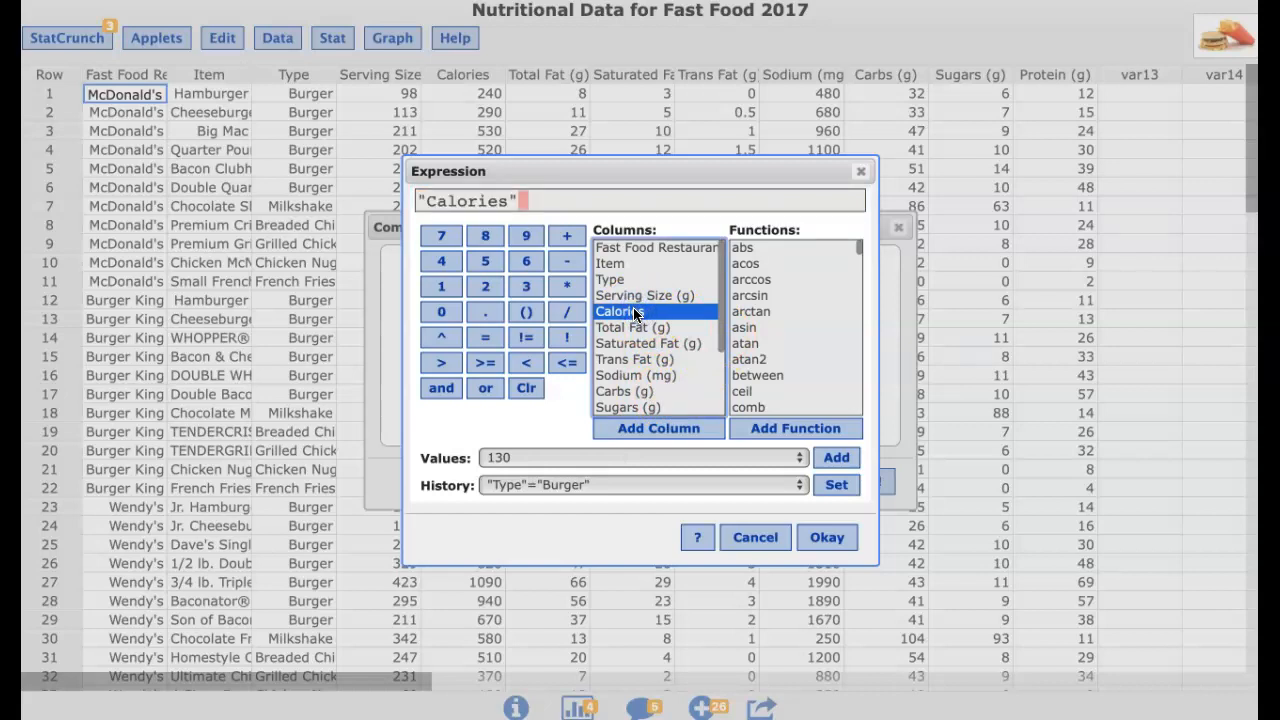
pyautogui.click(568, 314)
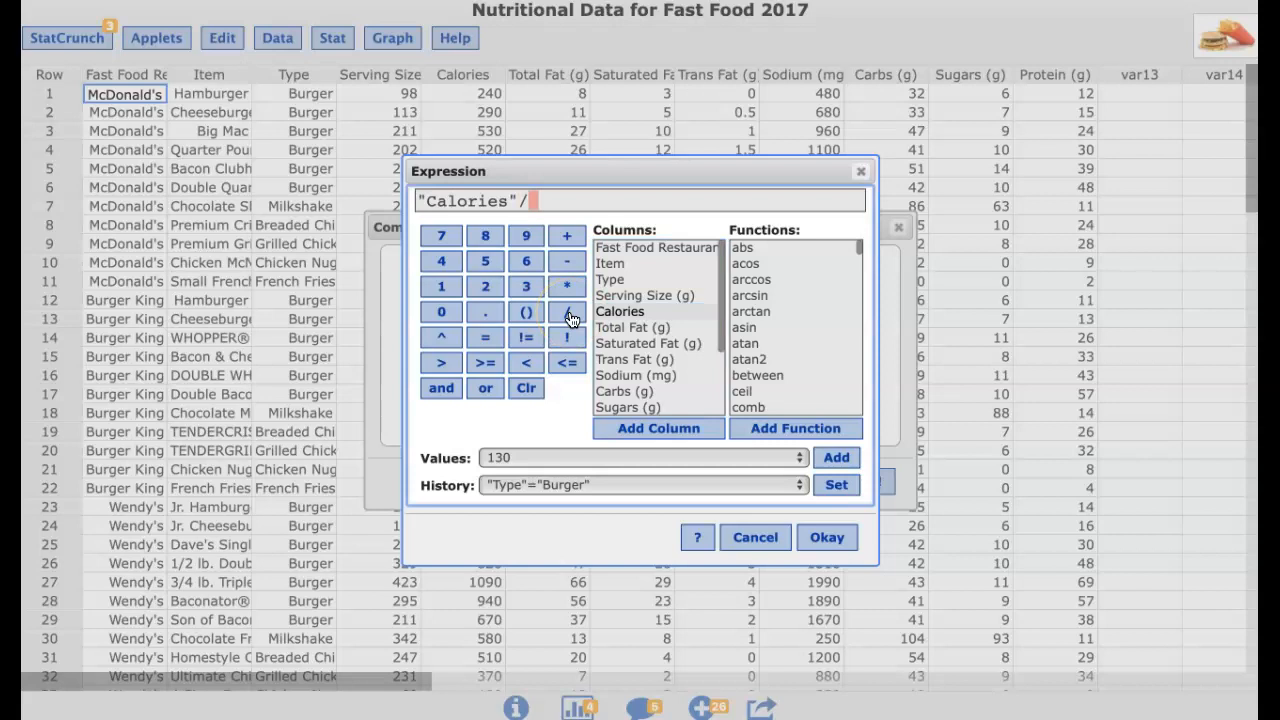
pyautogui.doubleClick(650, 297)
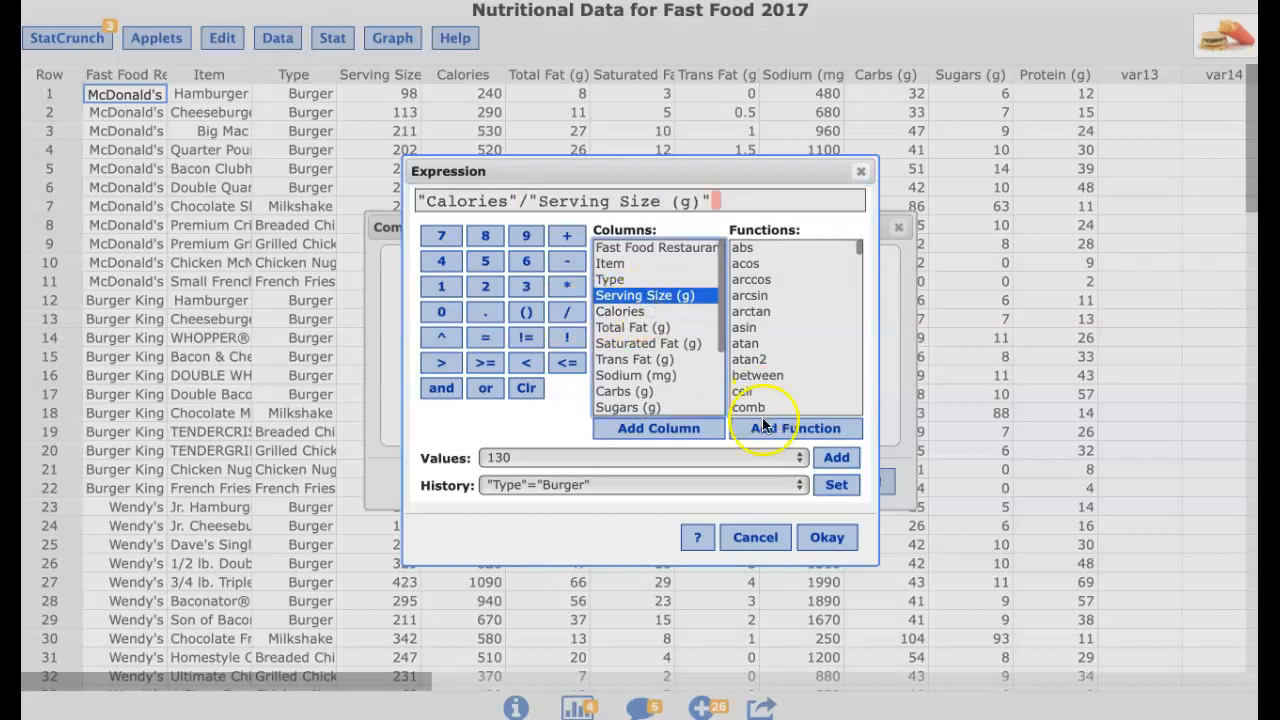
pyautogui.click(827, 540)
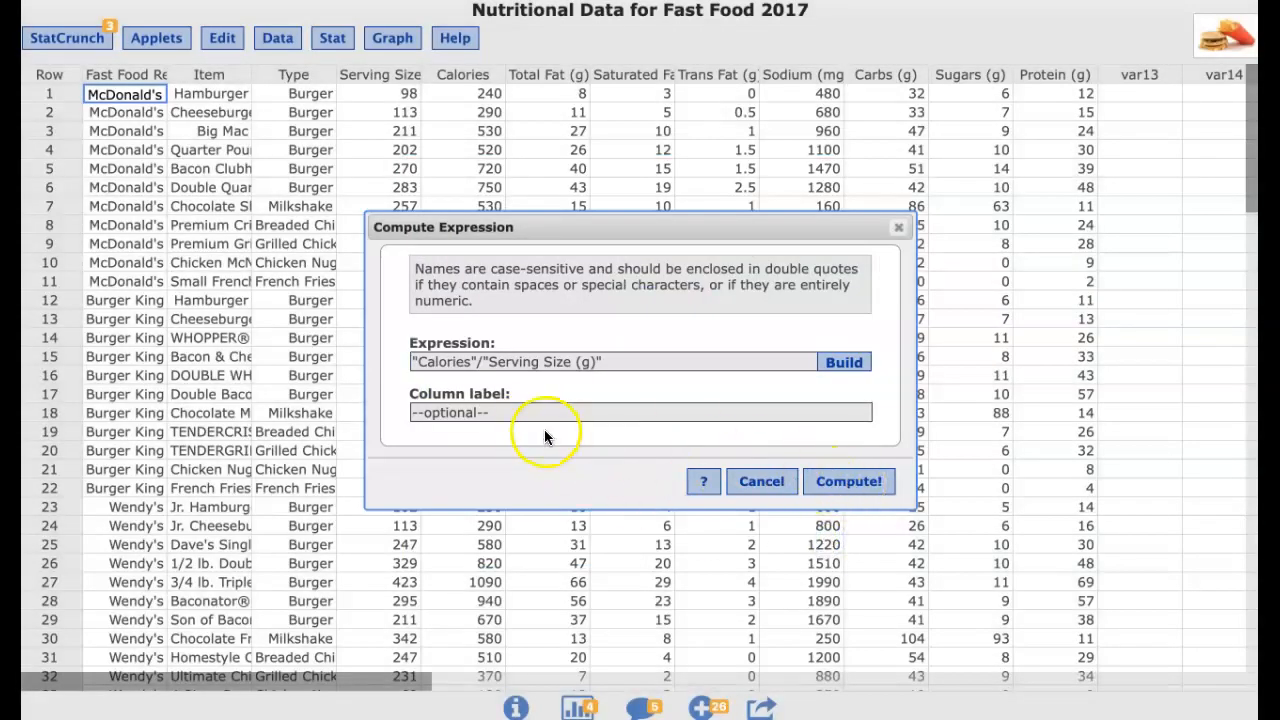
# Label the new column CalPerGram, compute it, and close the notice window
pyautogui.click(423, 412)
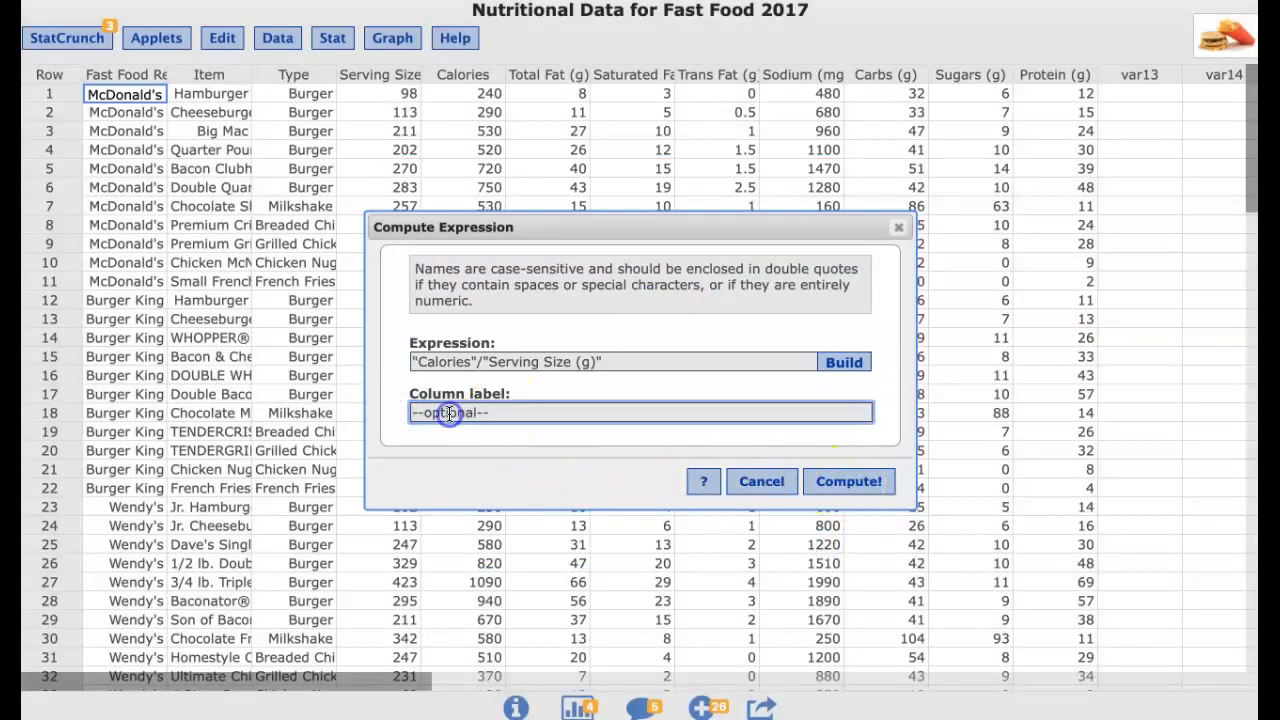
pyautogui.write('CalPerGram')
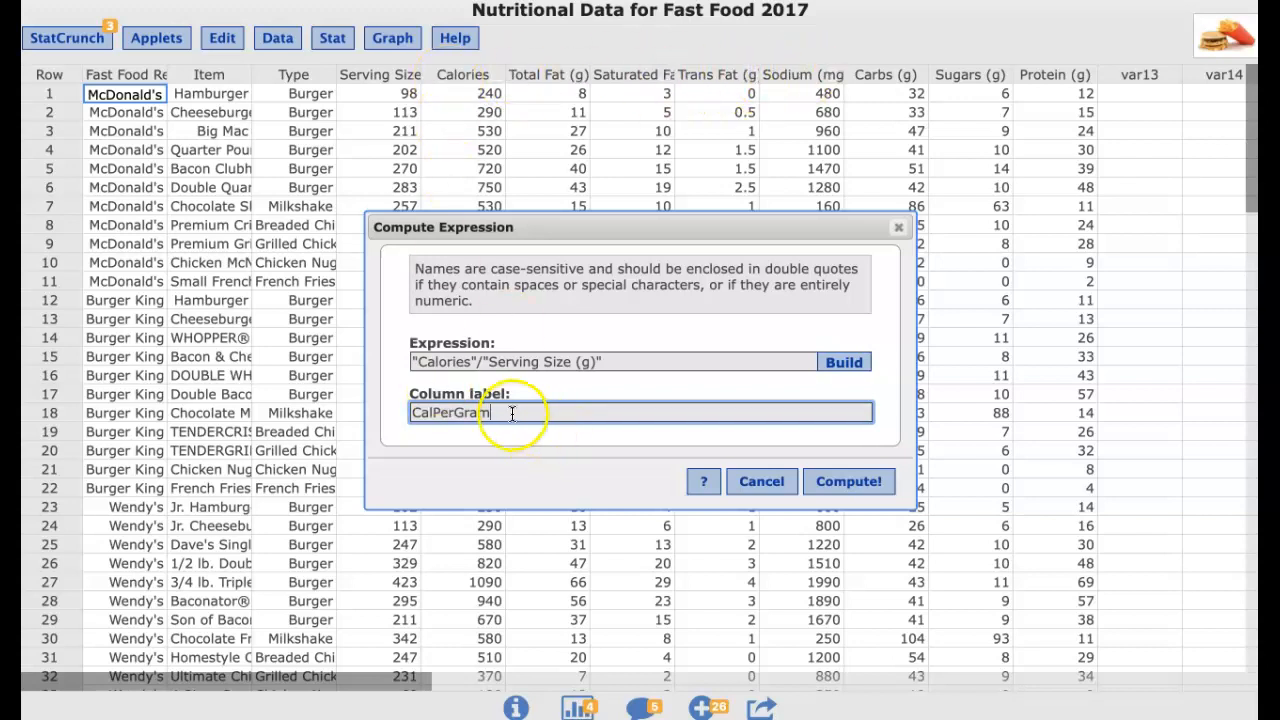
pyautogui.click(866, 481)
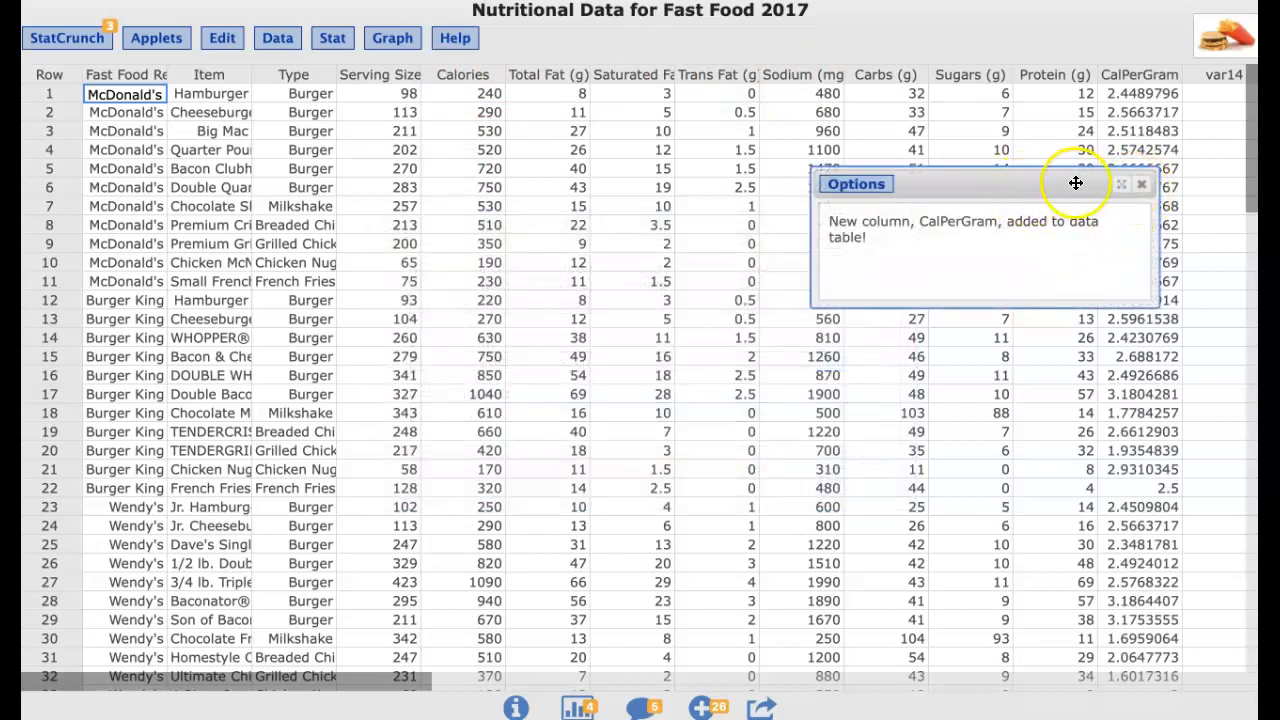
pyautogui.click(1141, 184)
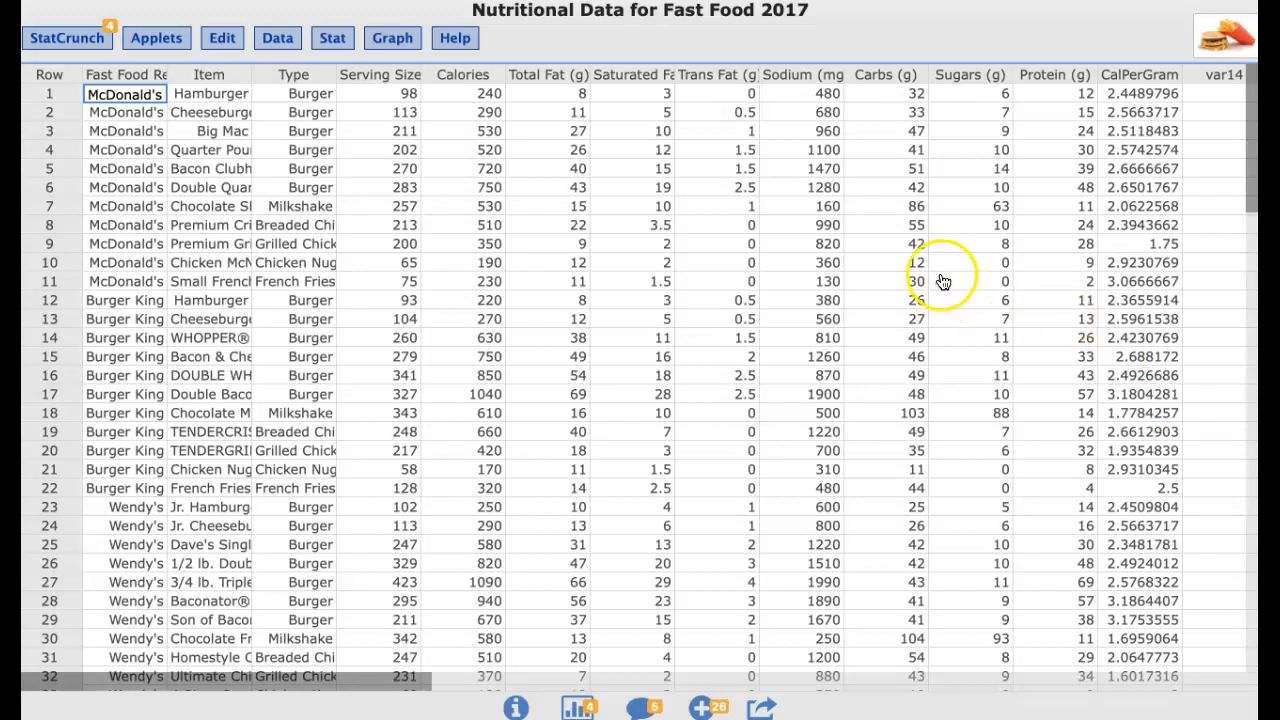
# Create a histogram of the CalPerGram column
pyautogui.click(389, 40)
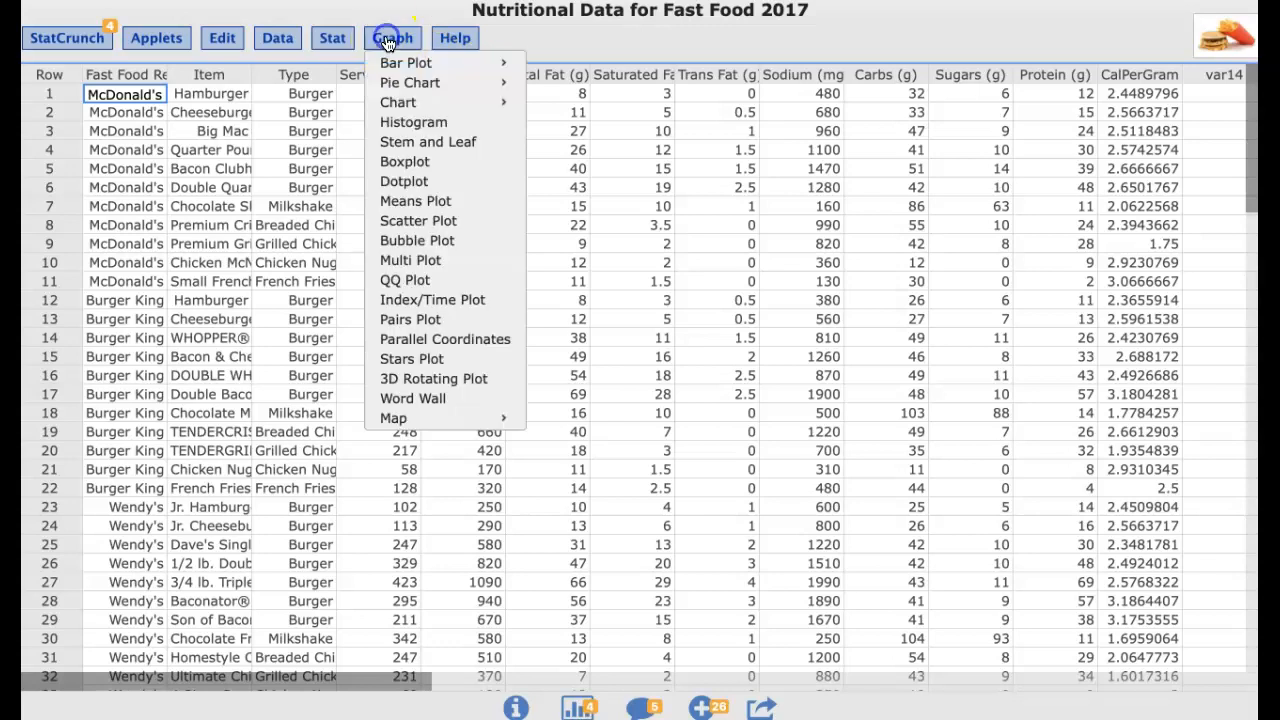
pyautogui.click(415, 124)
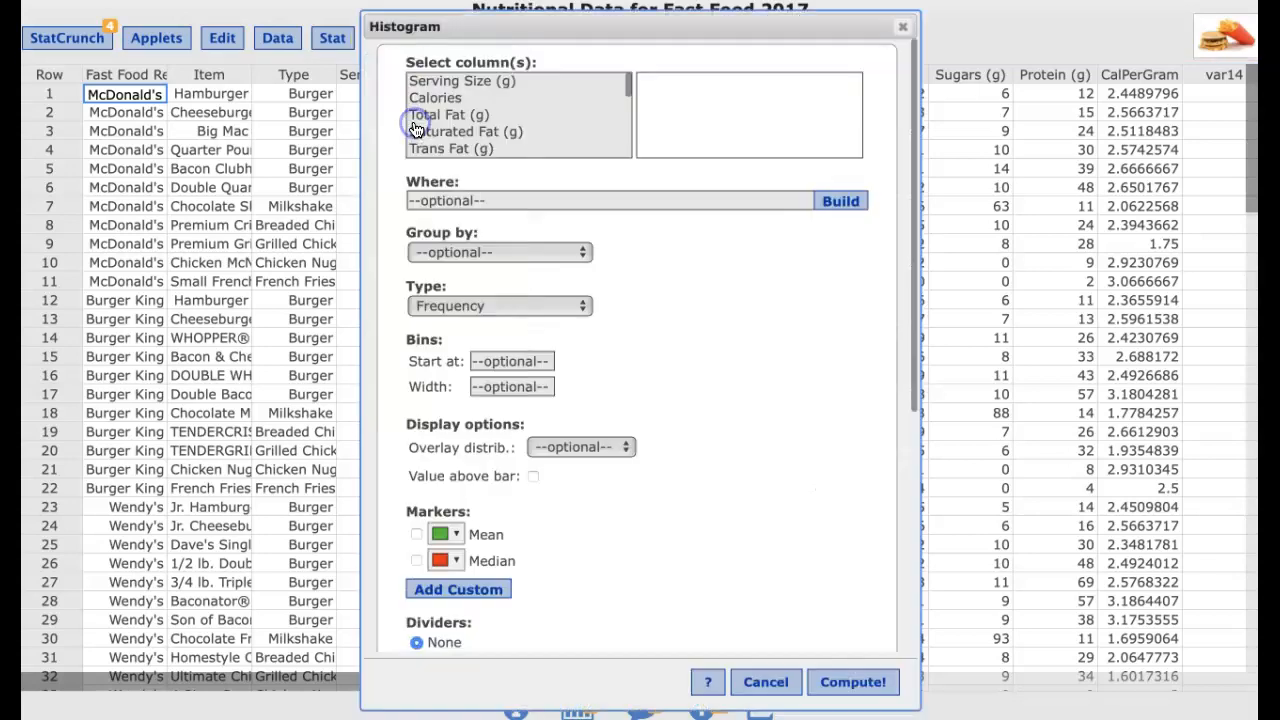
pyautogui.moveTo(628, 86); pyautogui.dragTo(629, 152)
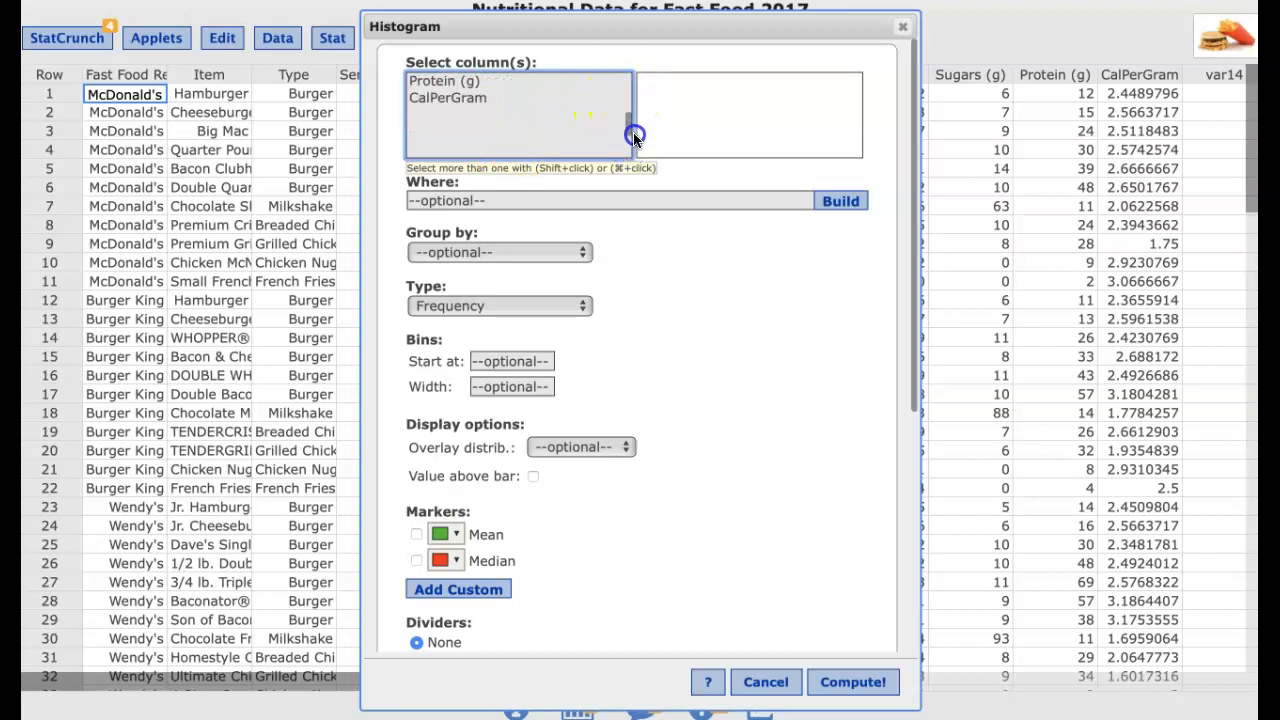
pyautogui.click(482, 113)
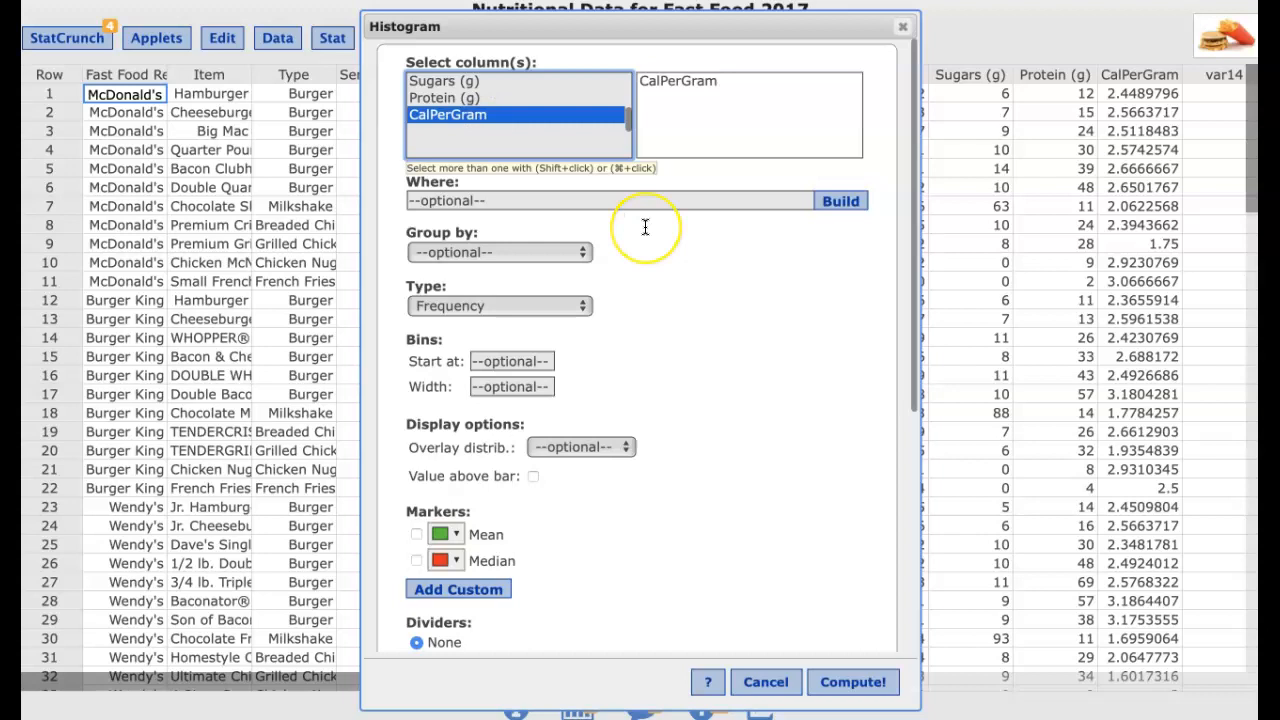
pyautogui.click(787, 441)
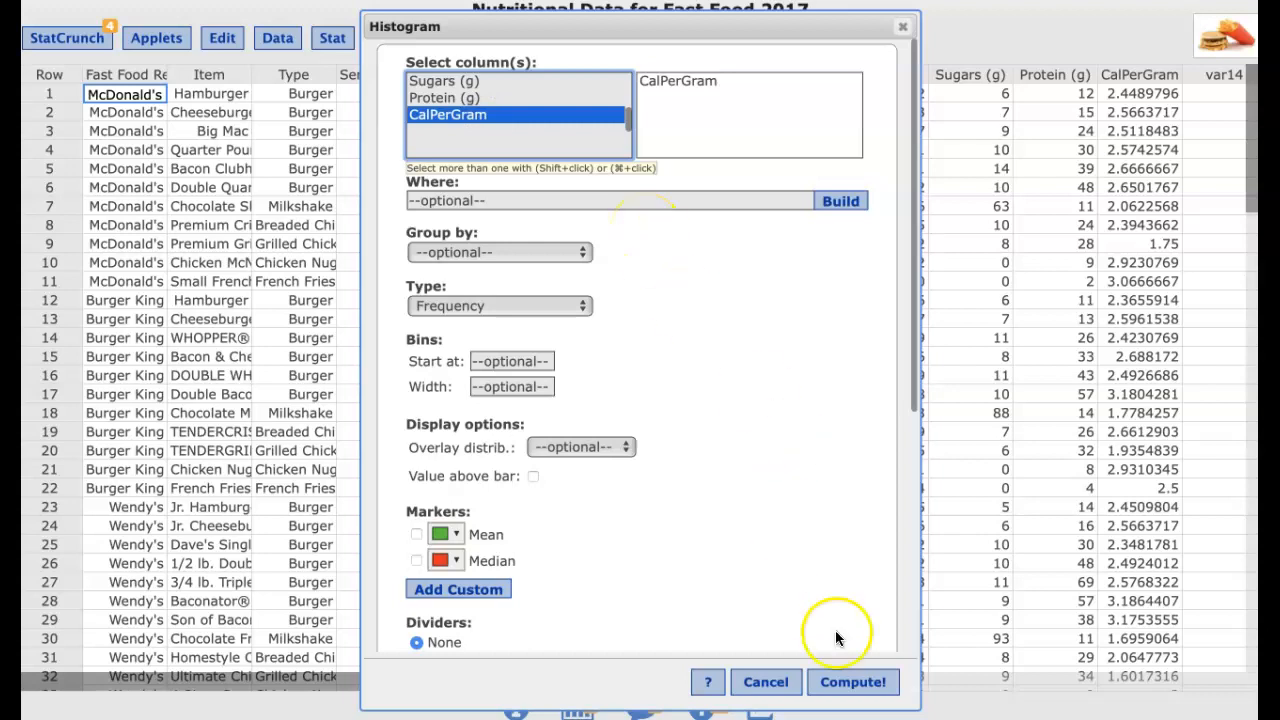
pyautogui.click(853, 682)
# Move the histogram window, select the lowest 1–1.25 CalPerGram bar, and jump to its highlighted row in the table
pyautogui.moveTo(878, 209); pyautogui.dragTo(636, 70)
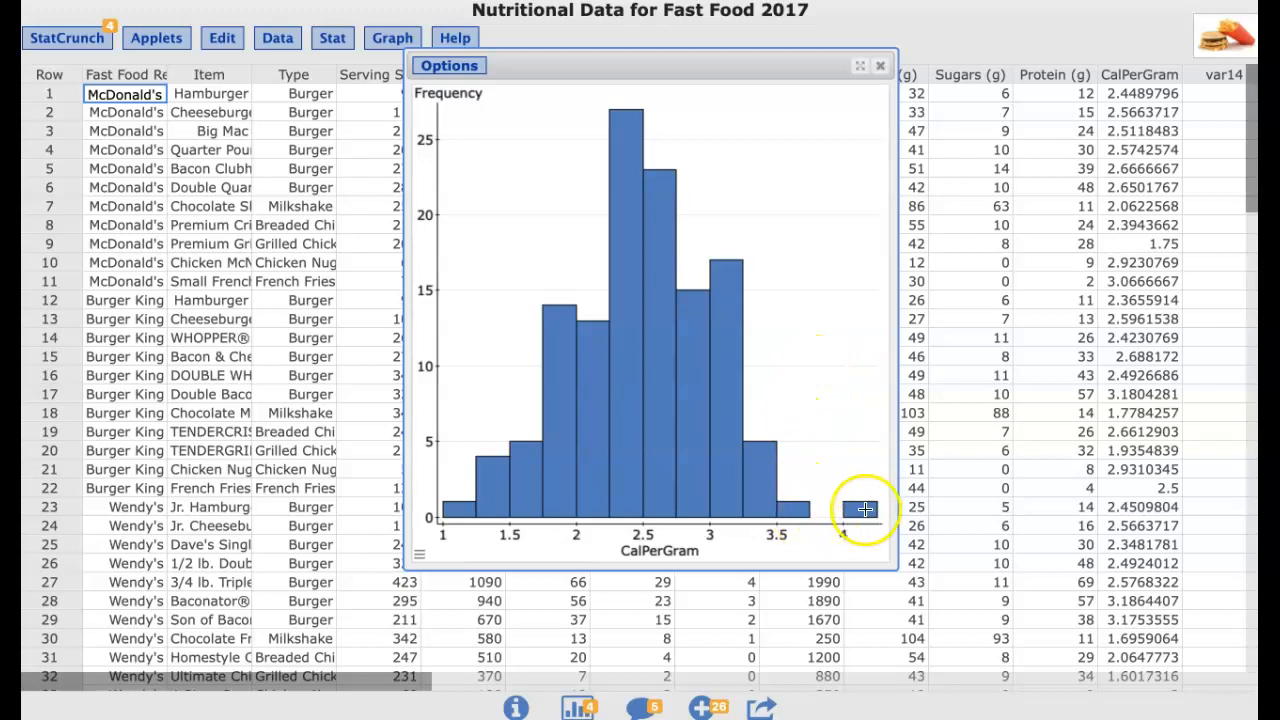
pyautogui.moveTo(869, 510)
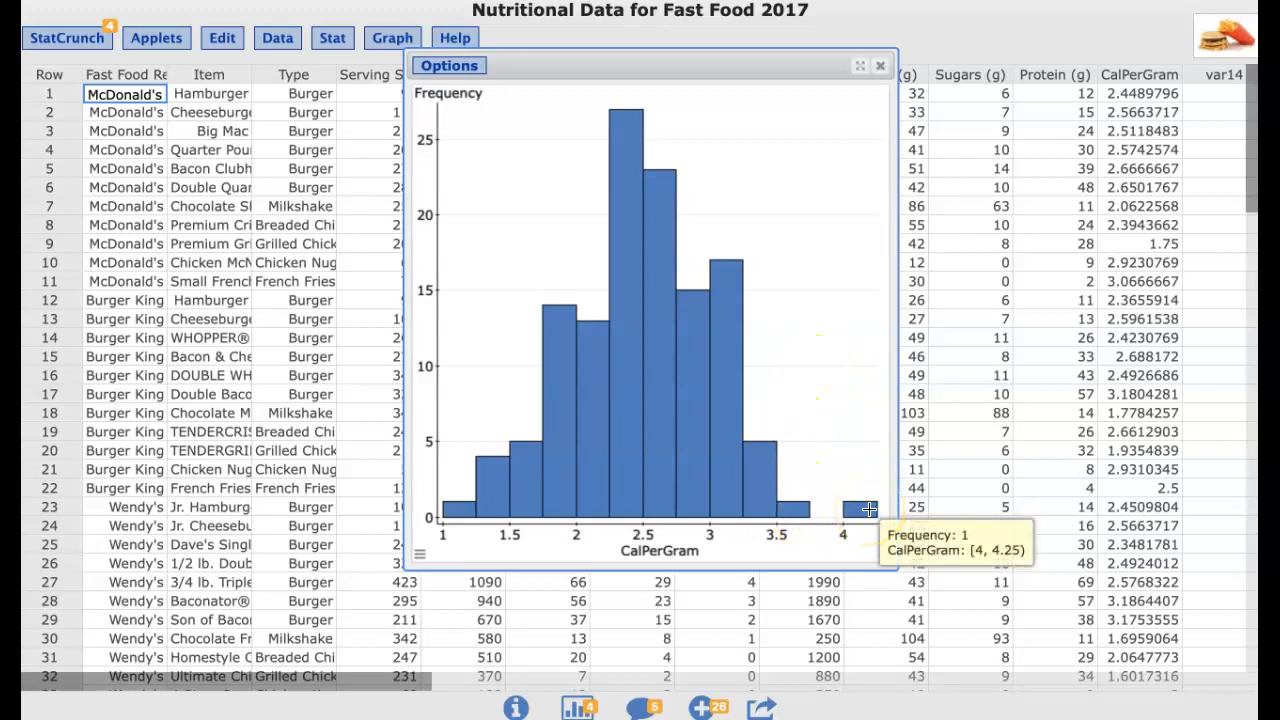
pyautogui.moveTo(461, 510)
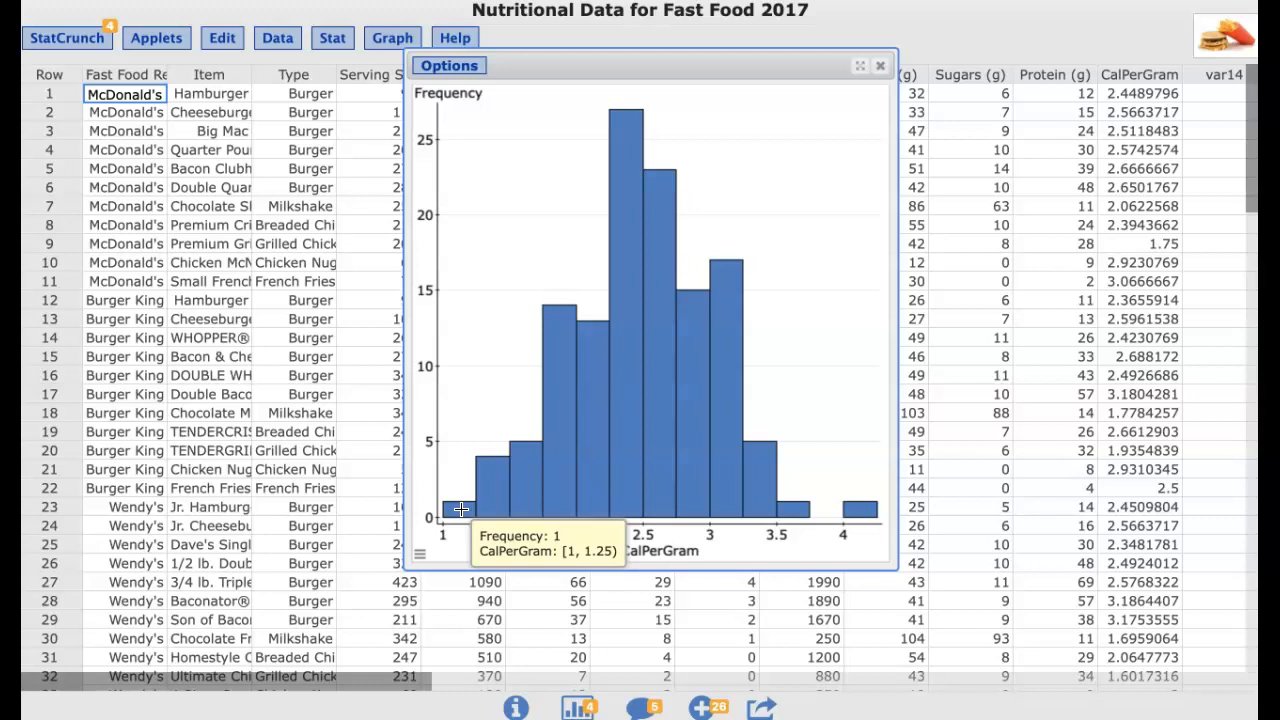
pyautogui.click(461, 510)
pyautogui.click(90, 652)
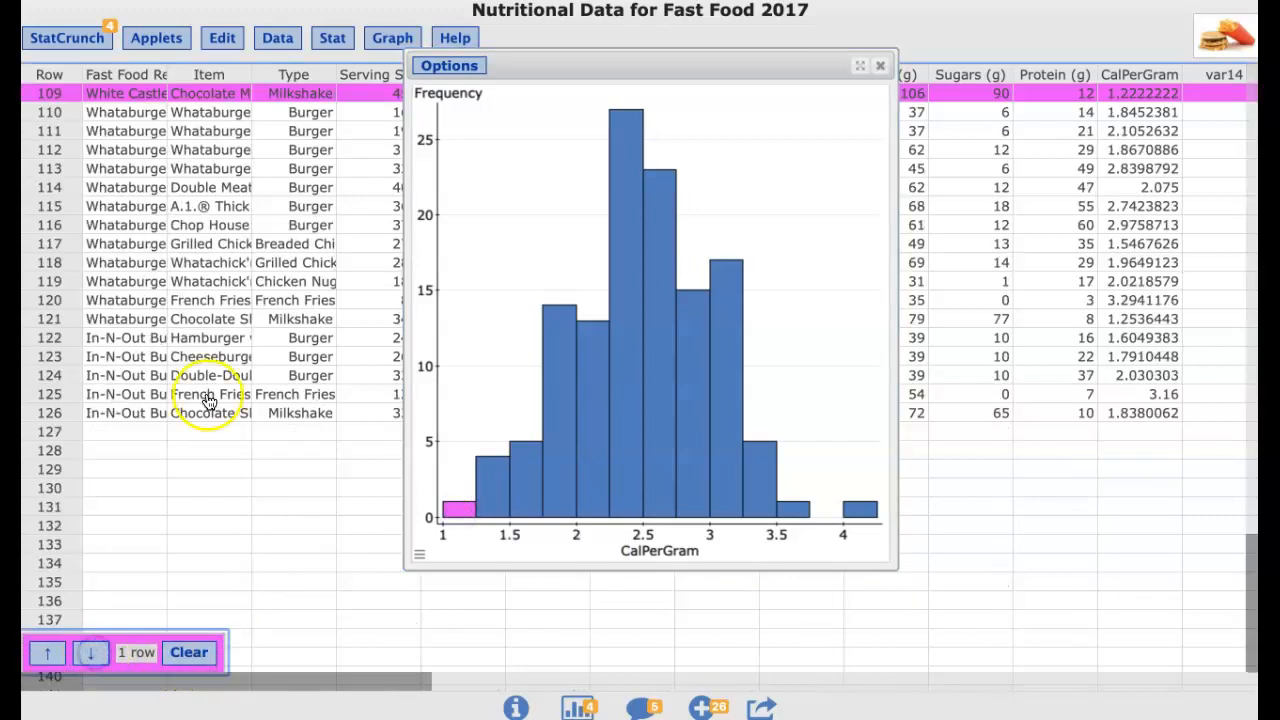
# Move the histogram window lower and clear the highlighted row selection
pyautogui.moveTo(577, 62); pyautogui.dragTo(577, 152)
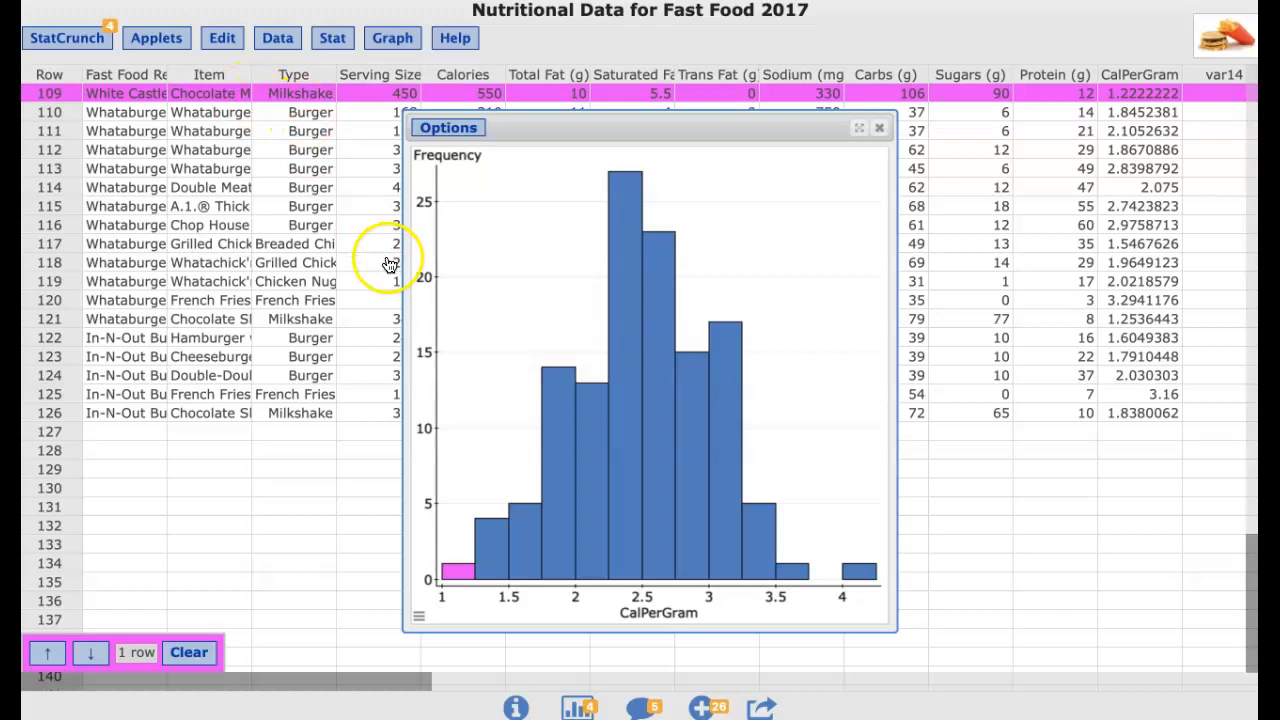
pyautogui.moveTo(608, 462)
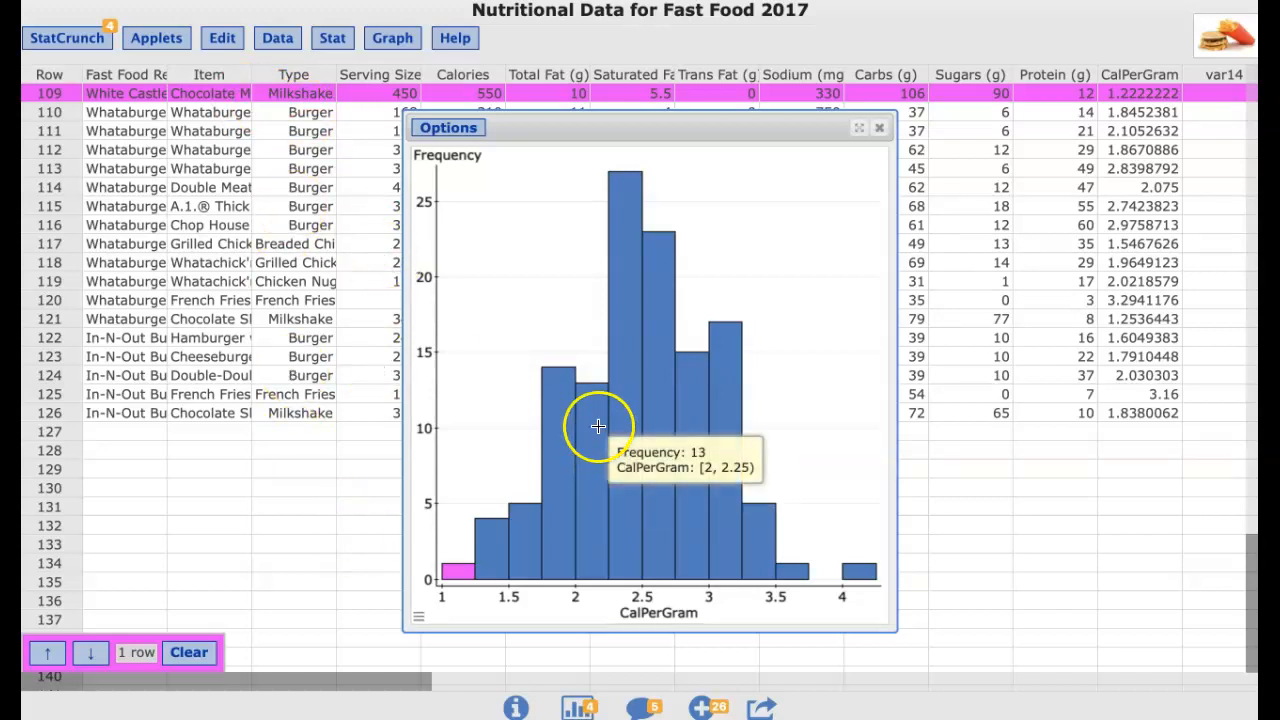
pyautogui.click(195, 652)
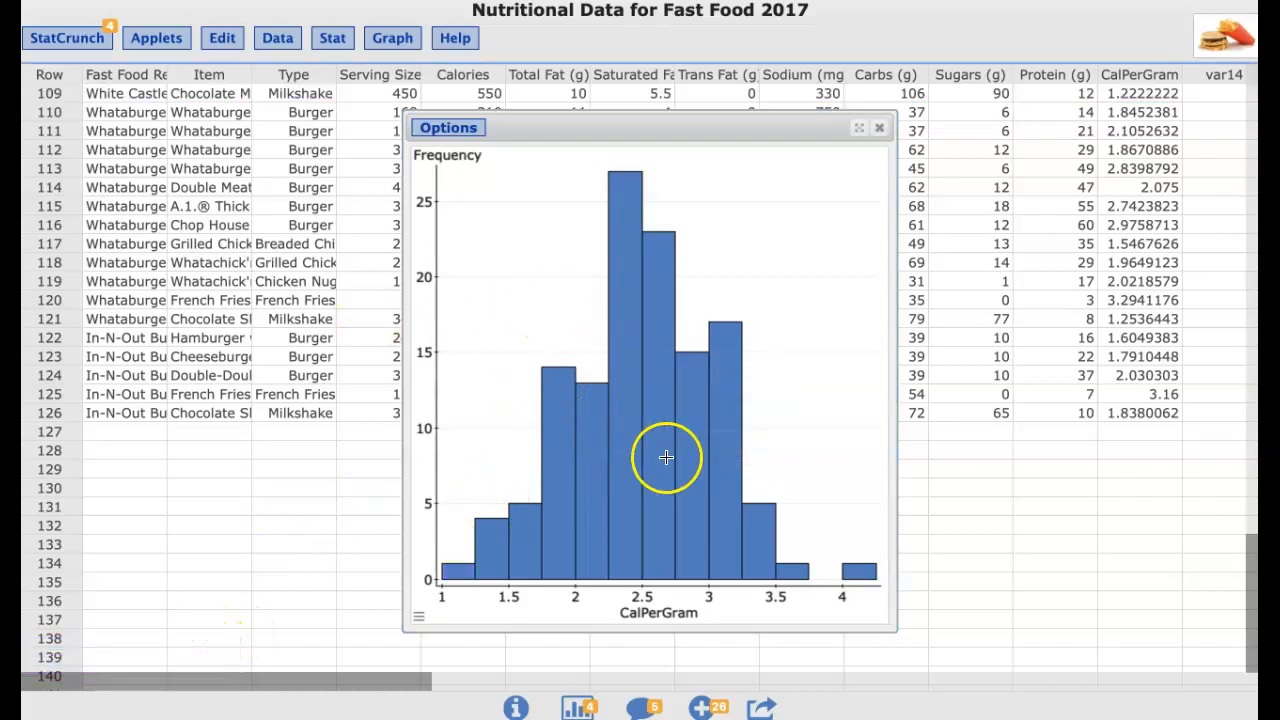
# Edit the CalPerGram histogram to restrict it with the condition "Type"="Burger" and recompute
pyautogui.moveTo(618, 467)
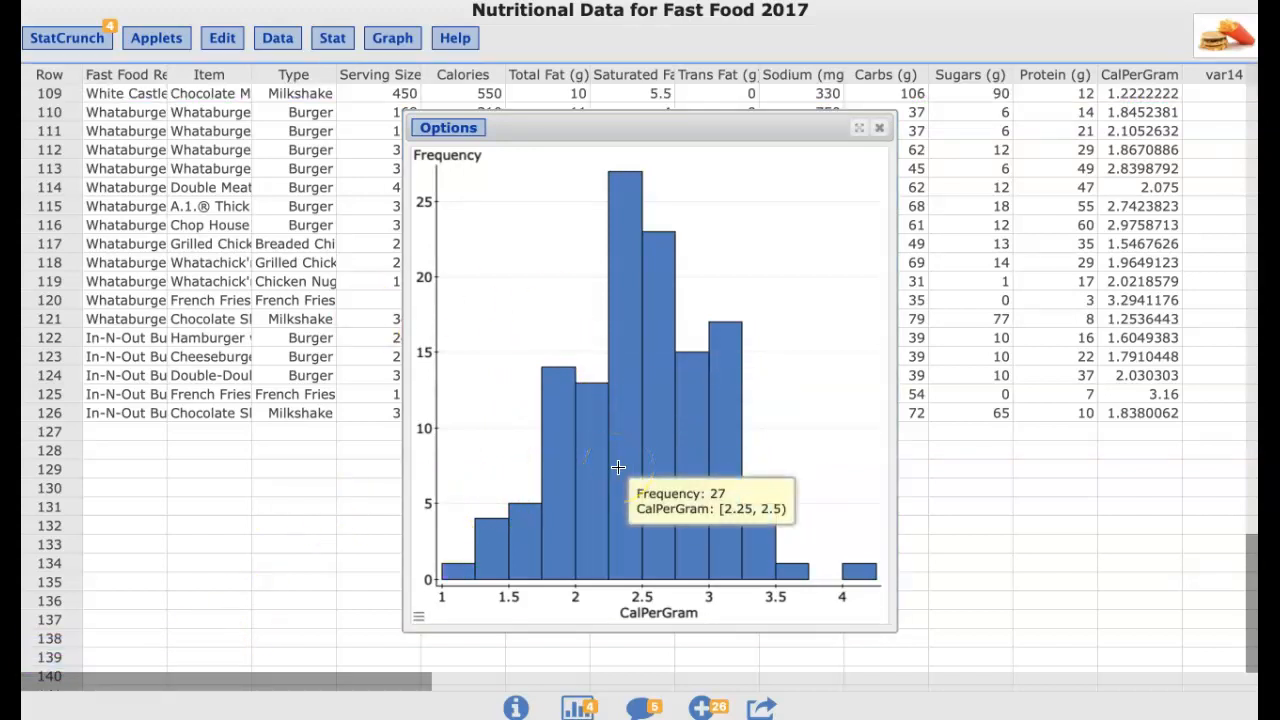
pyautogui.click(462, 128)
pyautogui.click(445, 150)
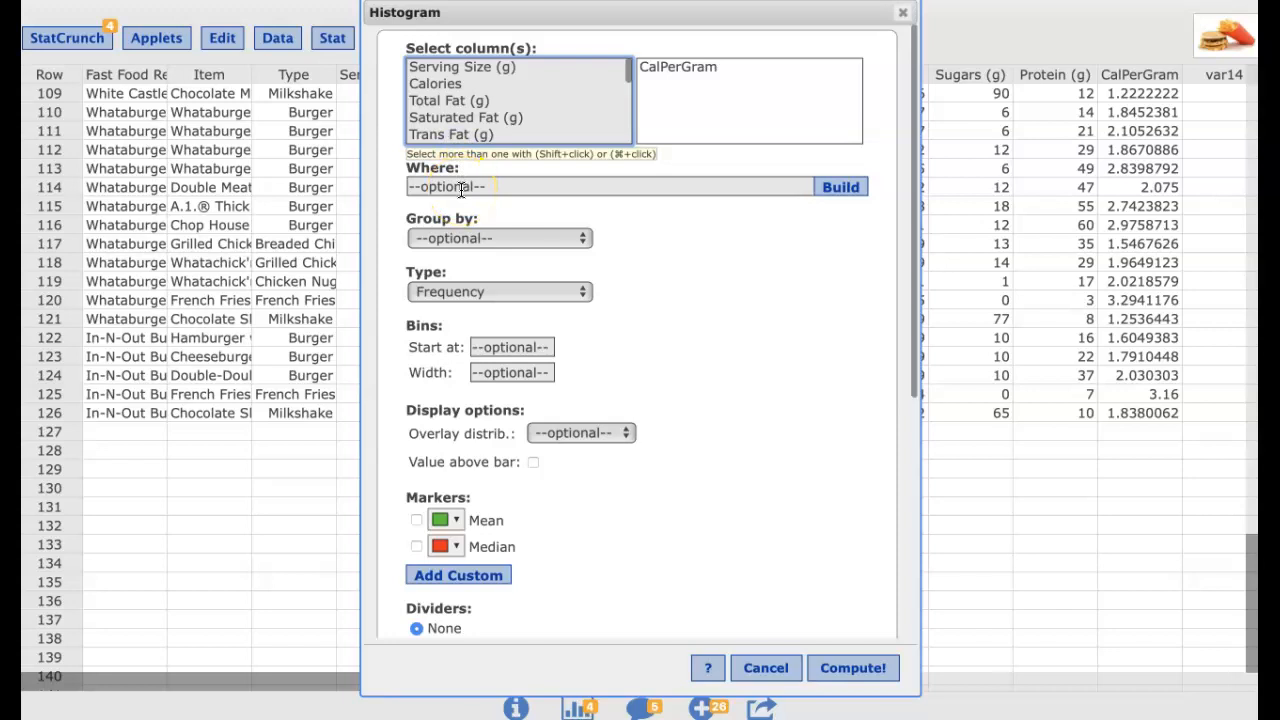
pyautogui.click(461, 188)
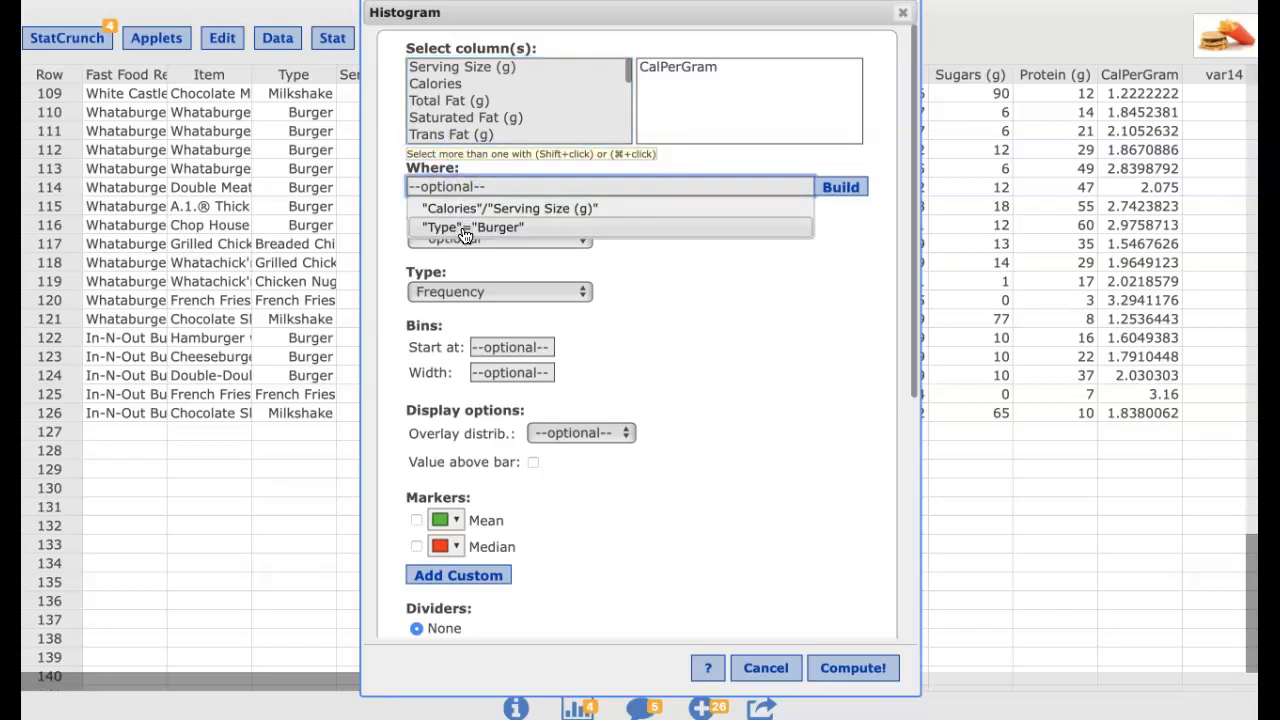
pyautogui.click(465, 233)
pyautogui.click(862, 666)
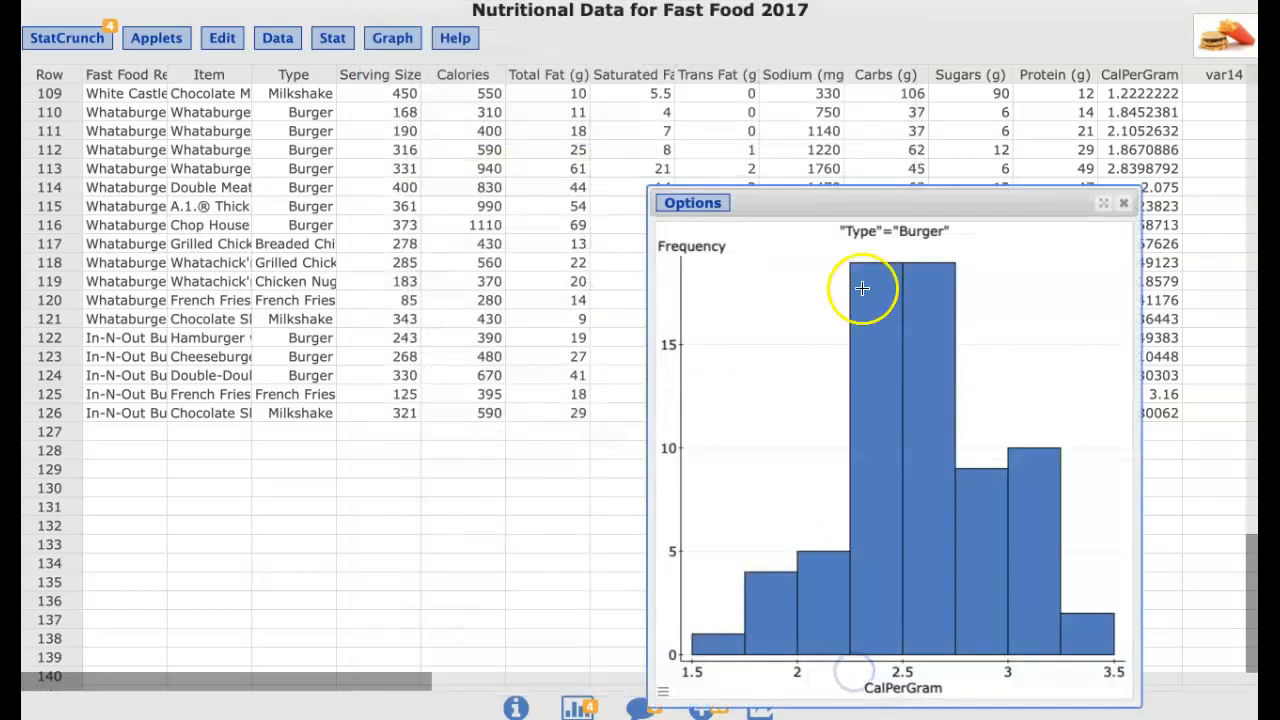
# Reposition the burger histogram, select its lowest 1.5–1.75 bar to highlight the row, and clear the selection
pyautogui.moveTo(920, 198); pyautogui.dragTo(726, 65)
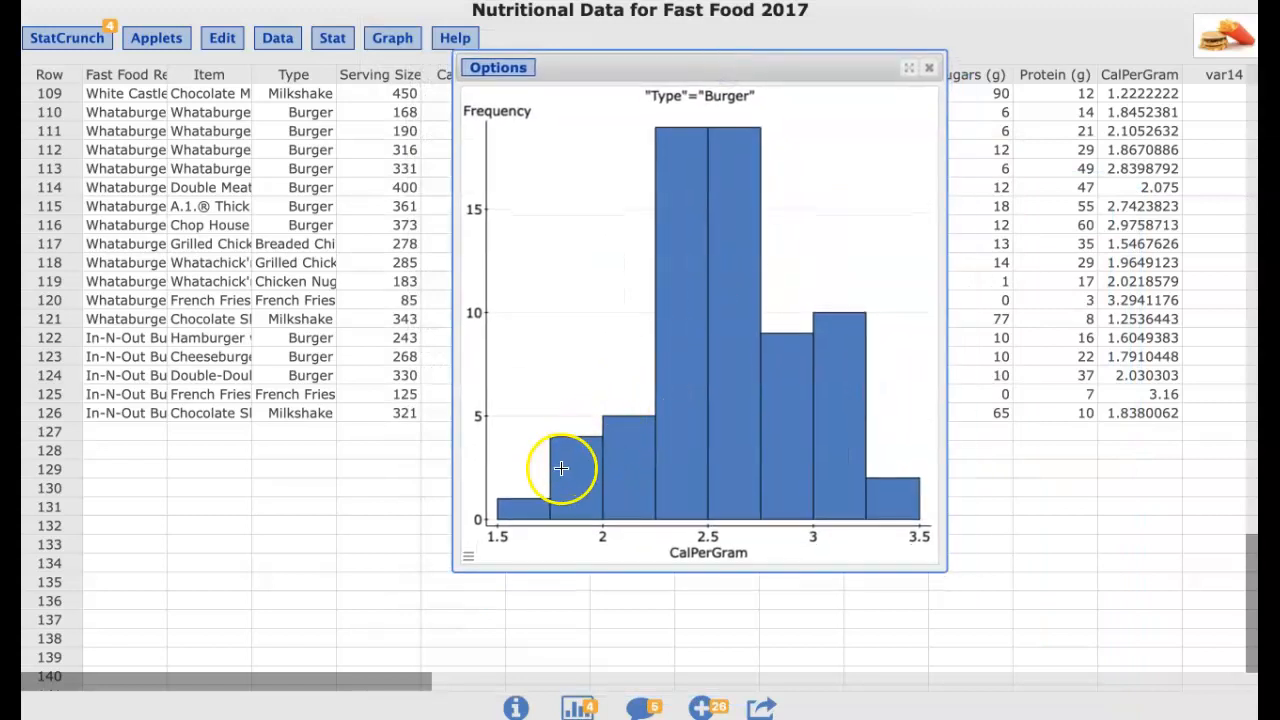
pyautogui.click(531, 508)
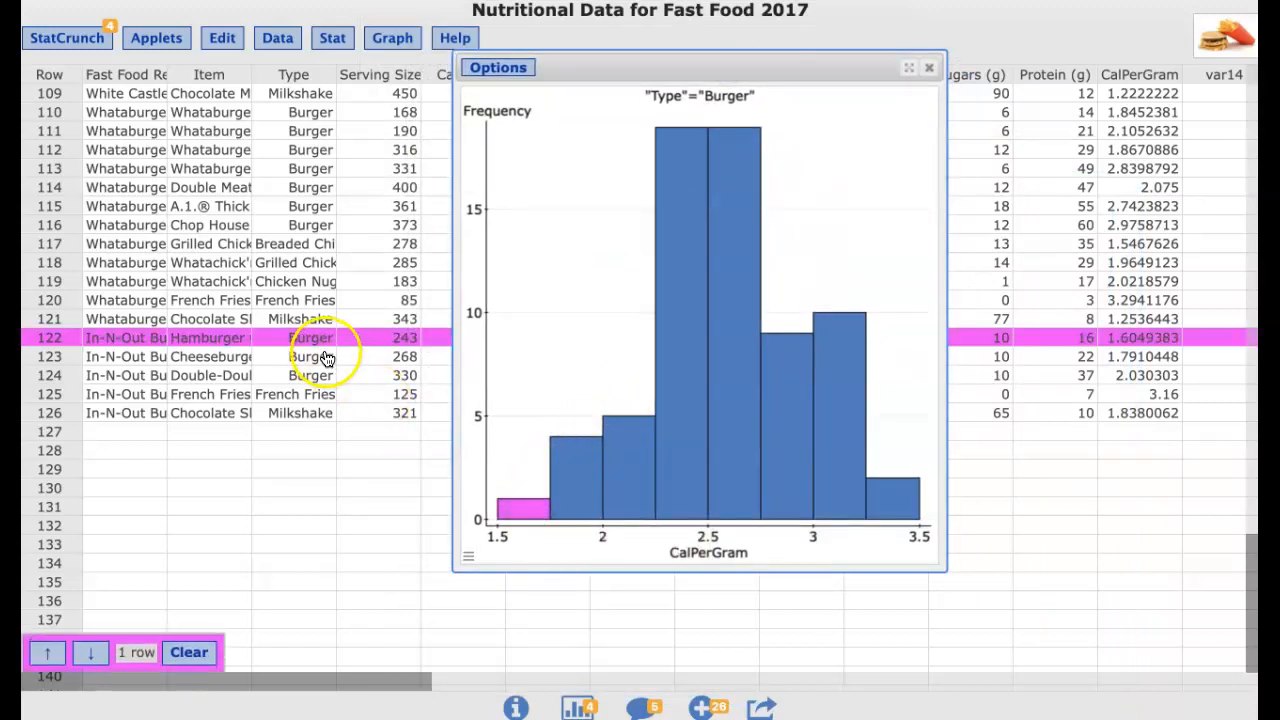
pyautogui.click(535, 427)
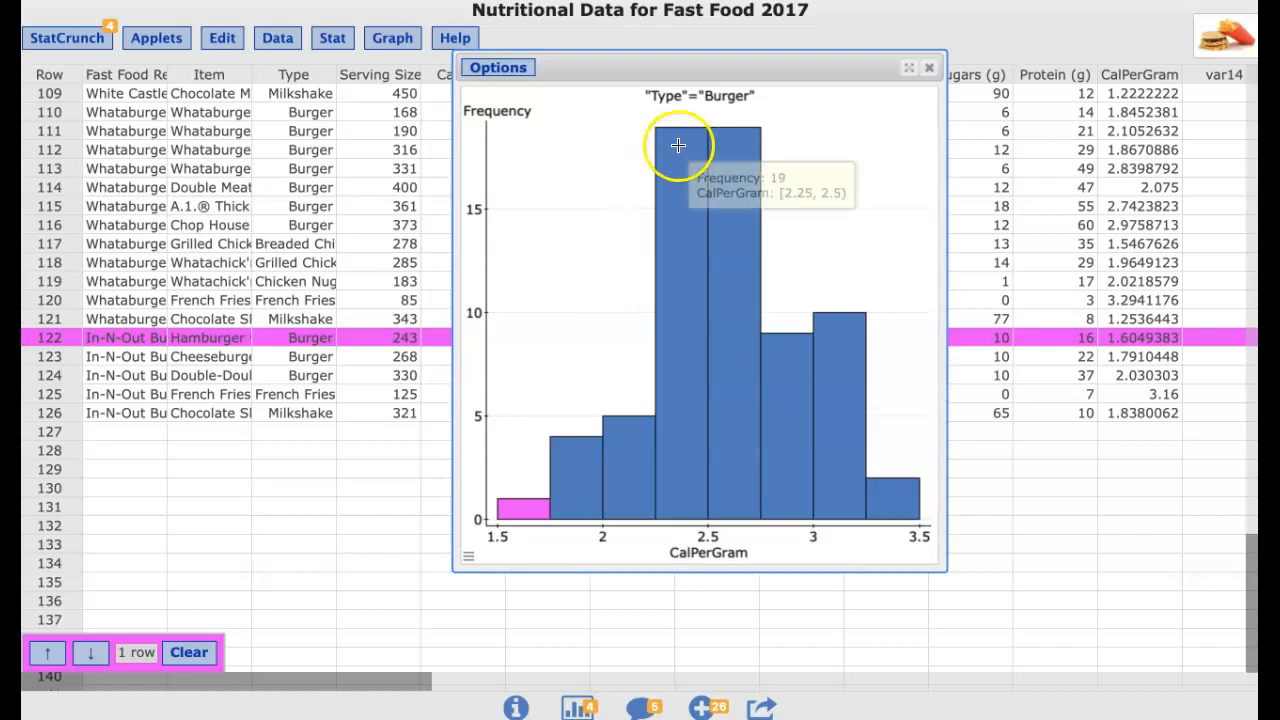
pyautogui.moveTo(674, 69); pyautogui.dragTo(780, 89)
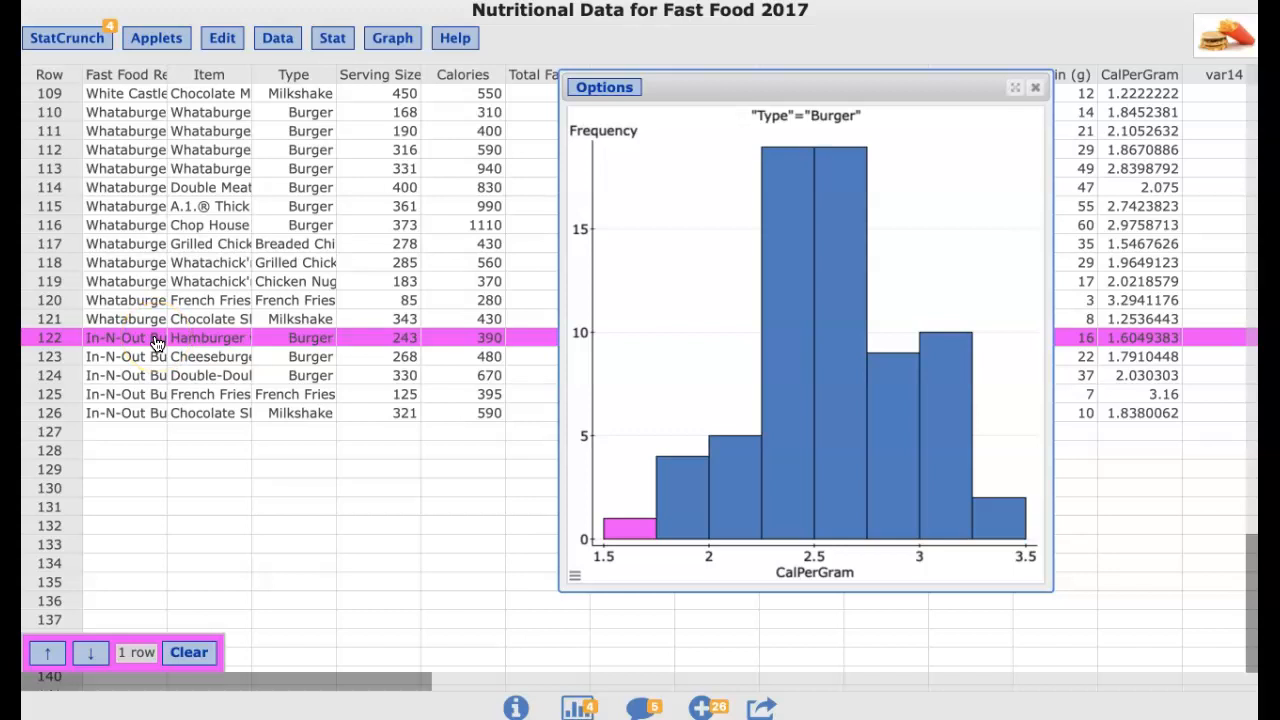
pyautogui.click(195, 656)
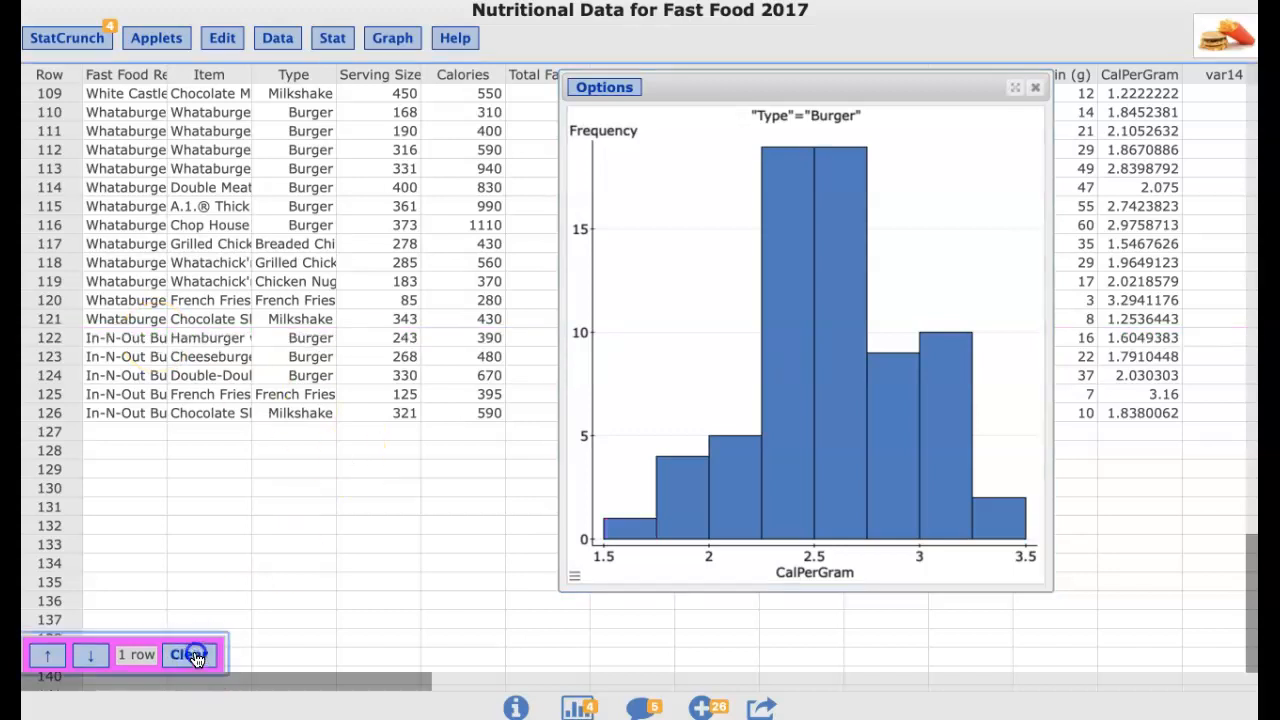
# Select the highest 3.25–3.5 bar of the burger histogram and jump to its highlighted rows in the table
pyautogui.moveTo(1007, 528)
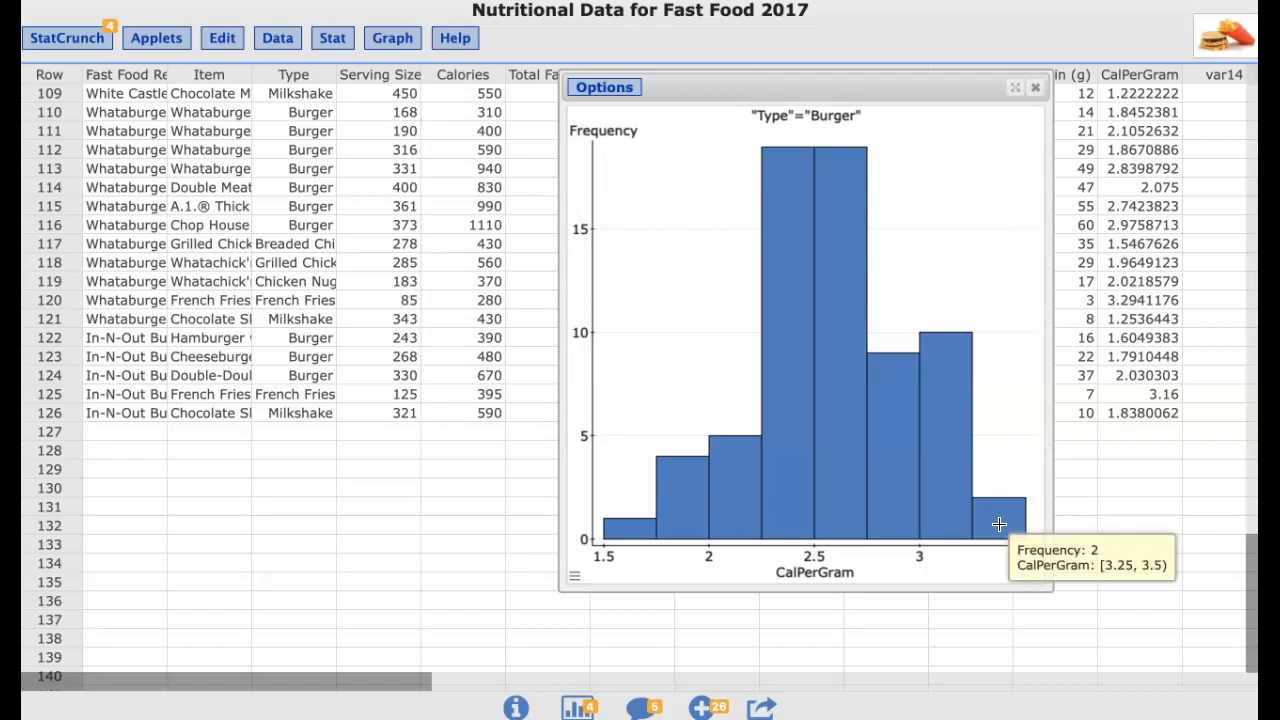
pyautogui.click(999, 524)
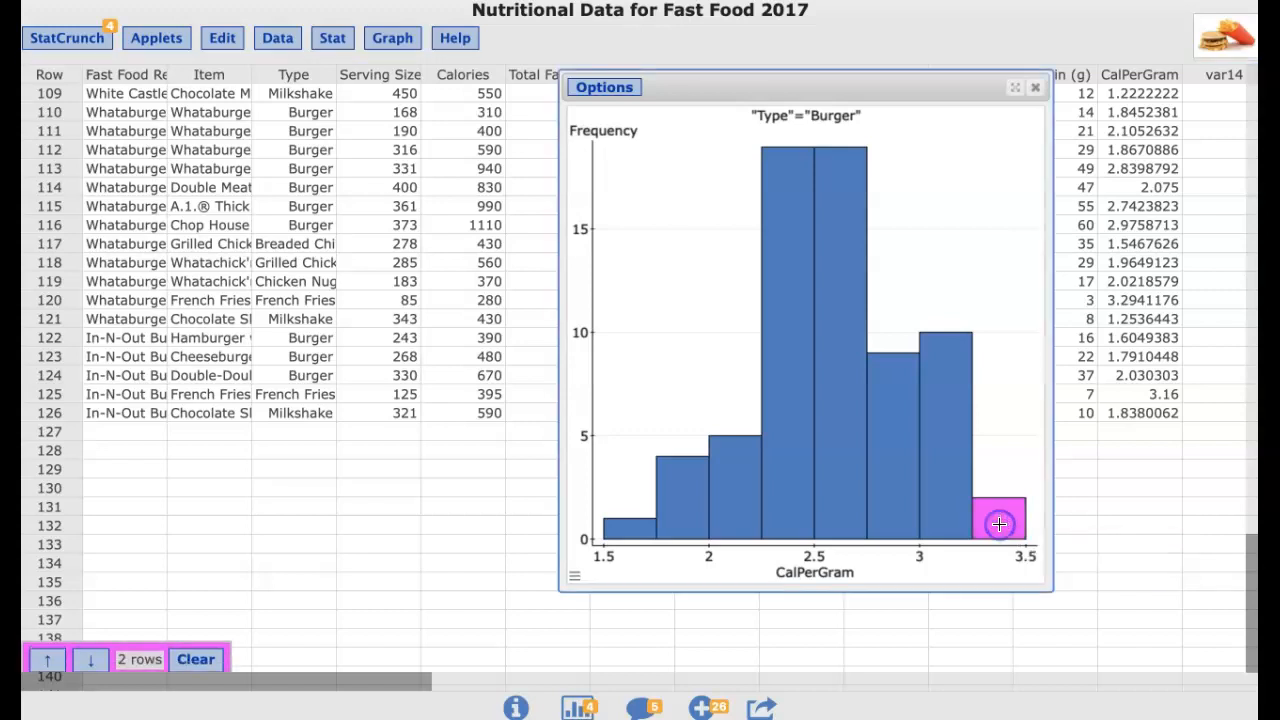
pyautogui.click(92, 653)
pyautogui.click(46, 652)
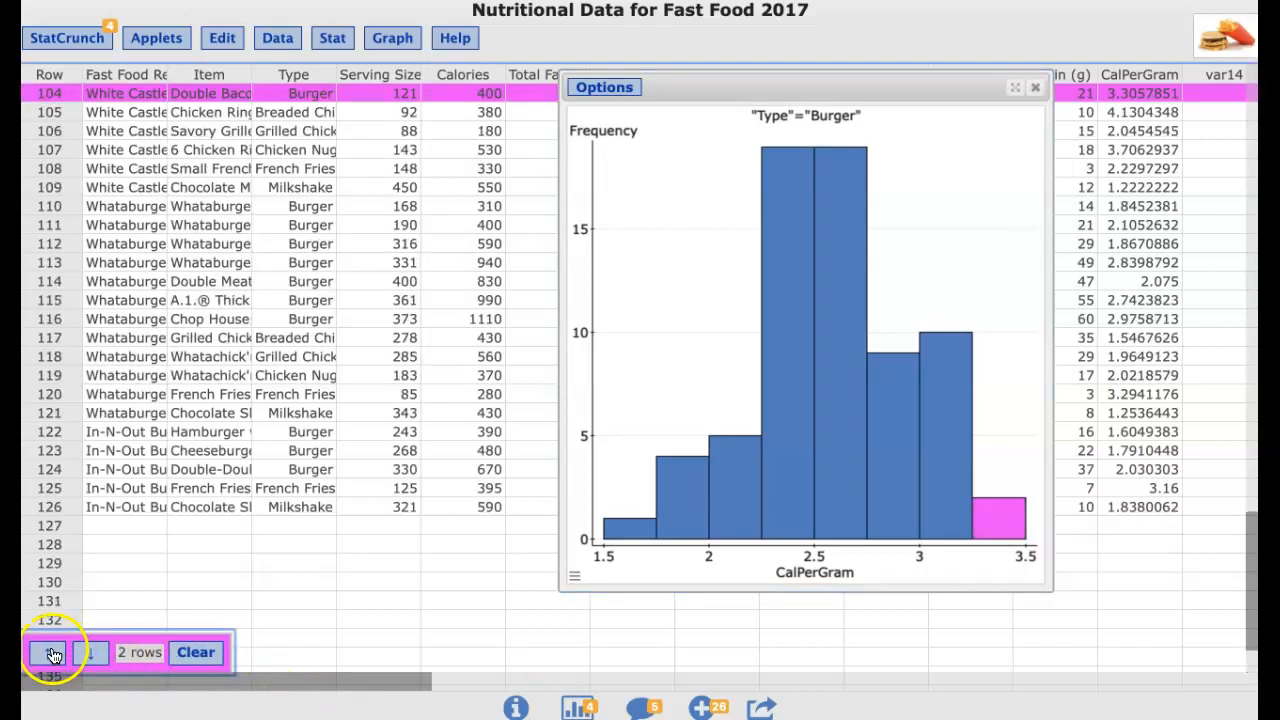
pyautogui.scroll(5, 245, 284)
pyautogui.scroll(3, 245, 284)
pyautogui.scroll(-5, 248, 280)
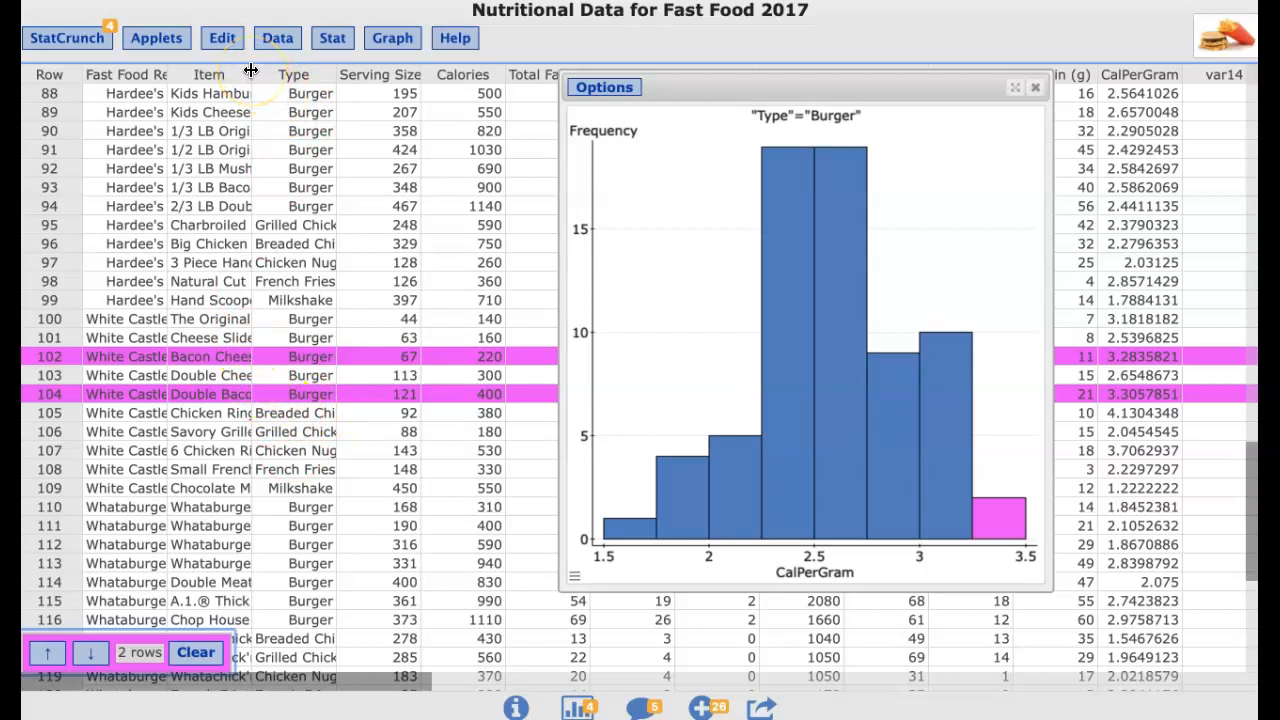
# Widen the Item column, and add the 3–3.25 CalPerGram bar to the highlighted selection
pyautogui.moveTo(254, 76); pyautogui.dragTo(308, 76)
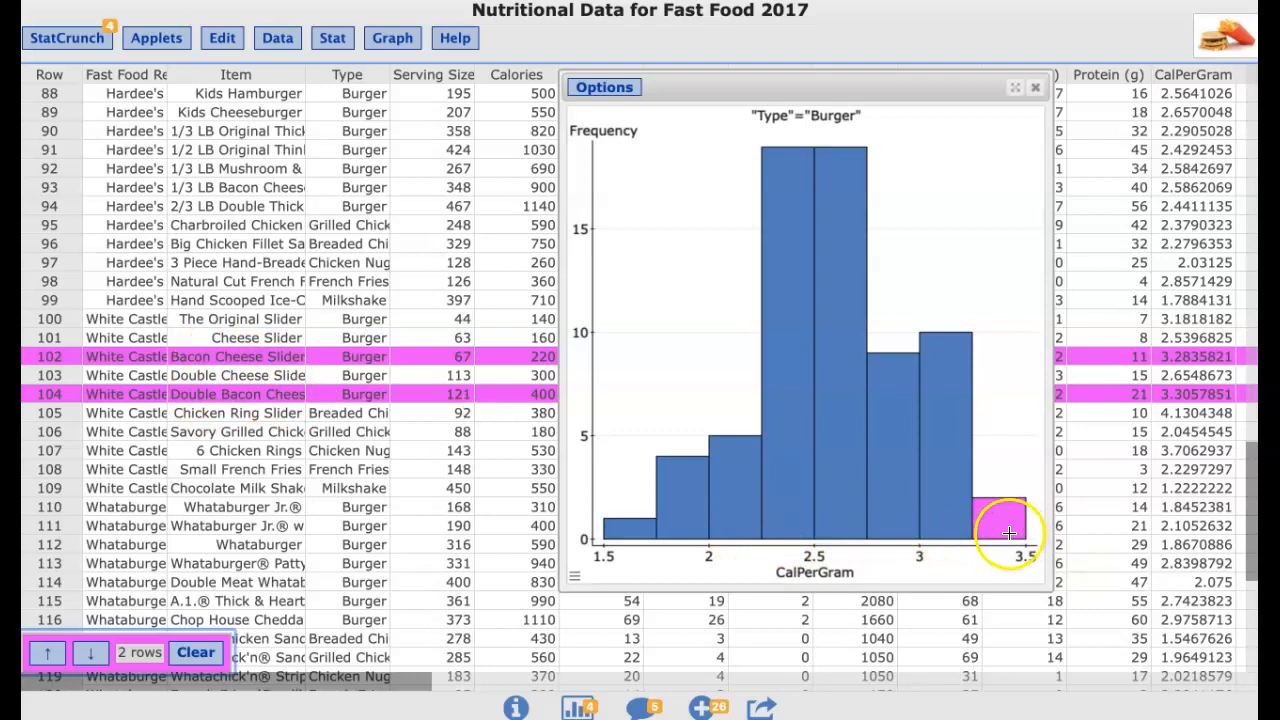
pyautogui.keyDown('shift'); pyautogui.click(948, 458); pyautogui.keyUp('shift')
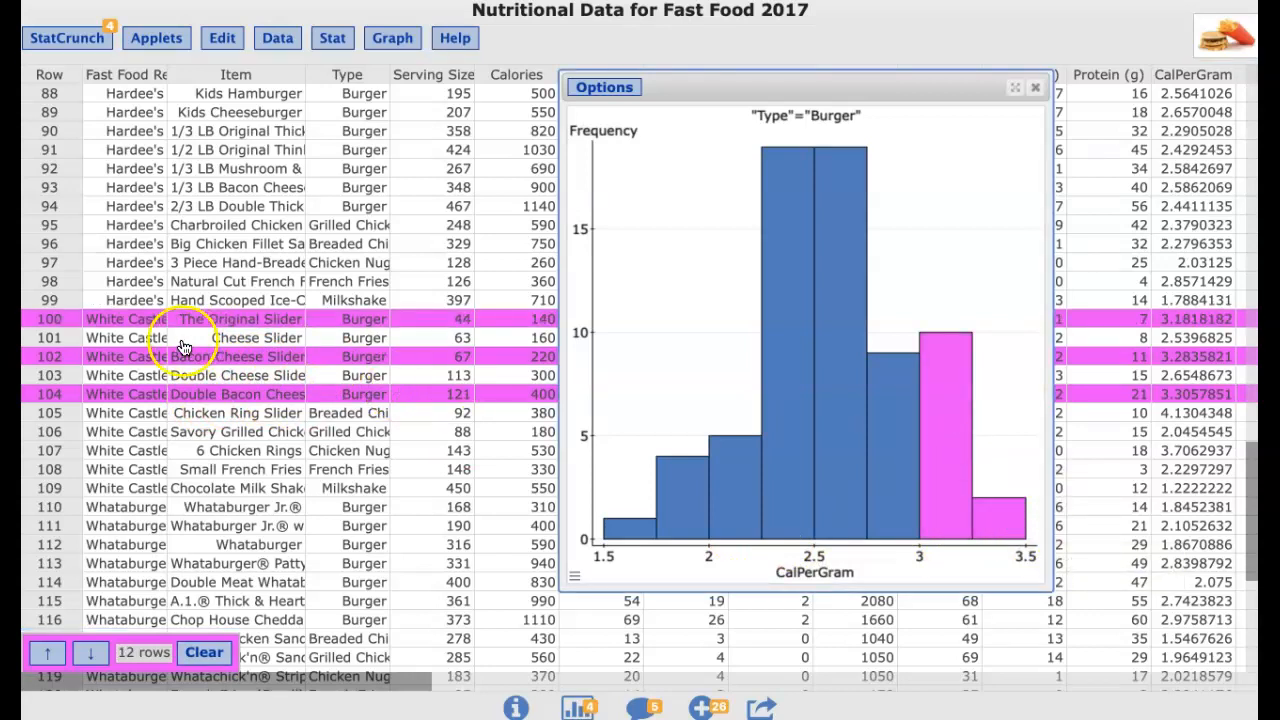
pyautogui.moveTo(744, 507)
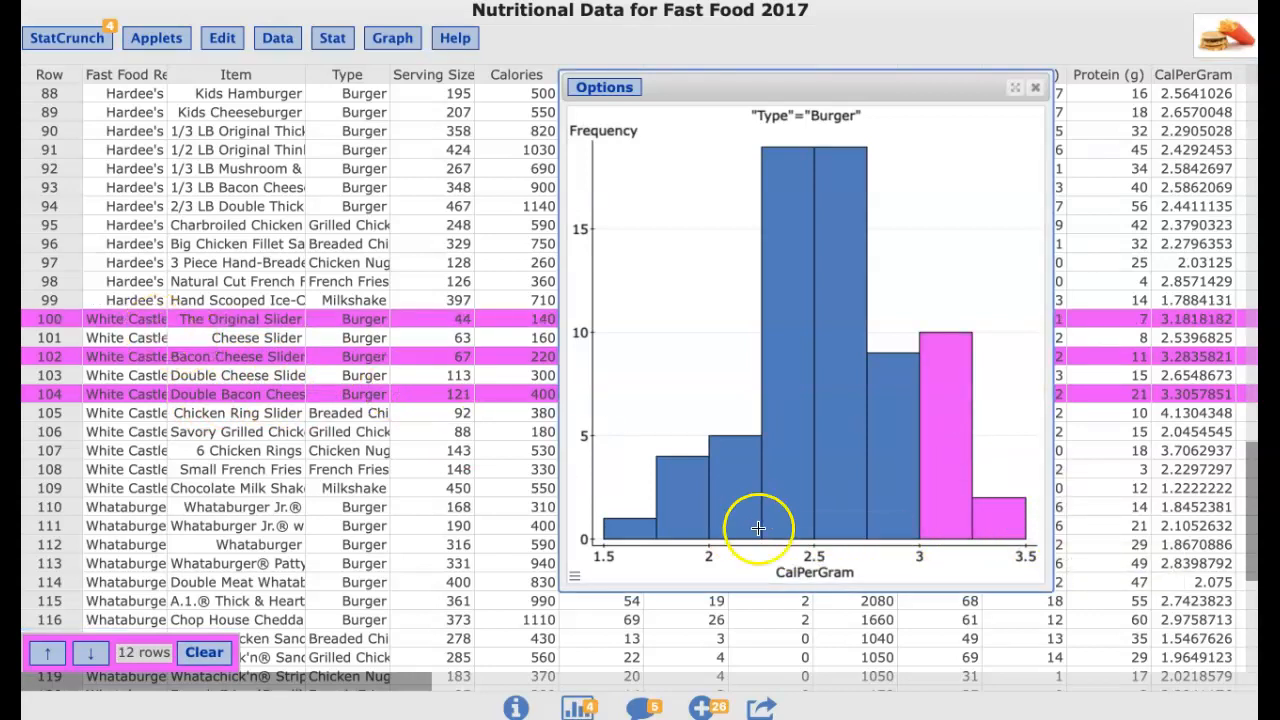